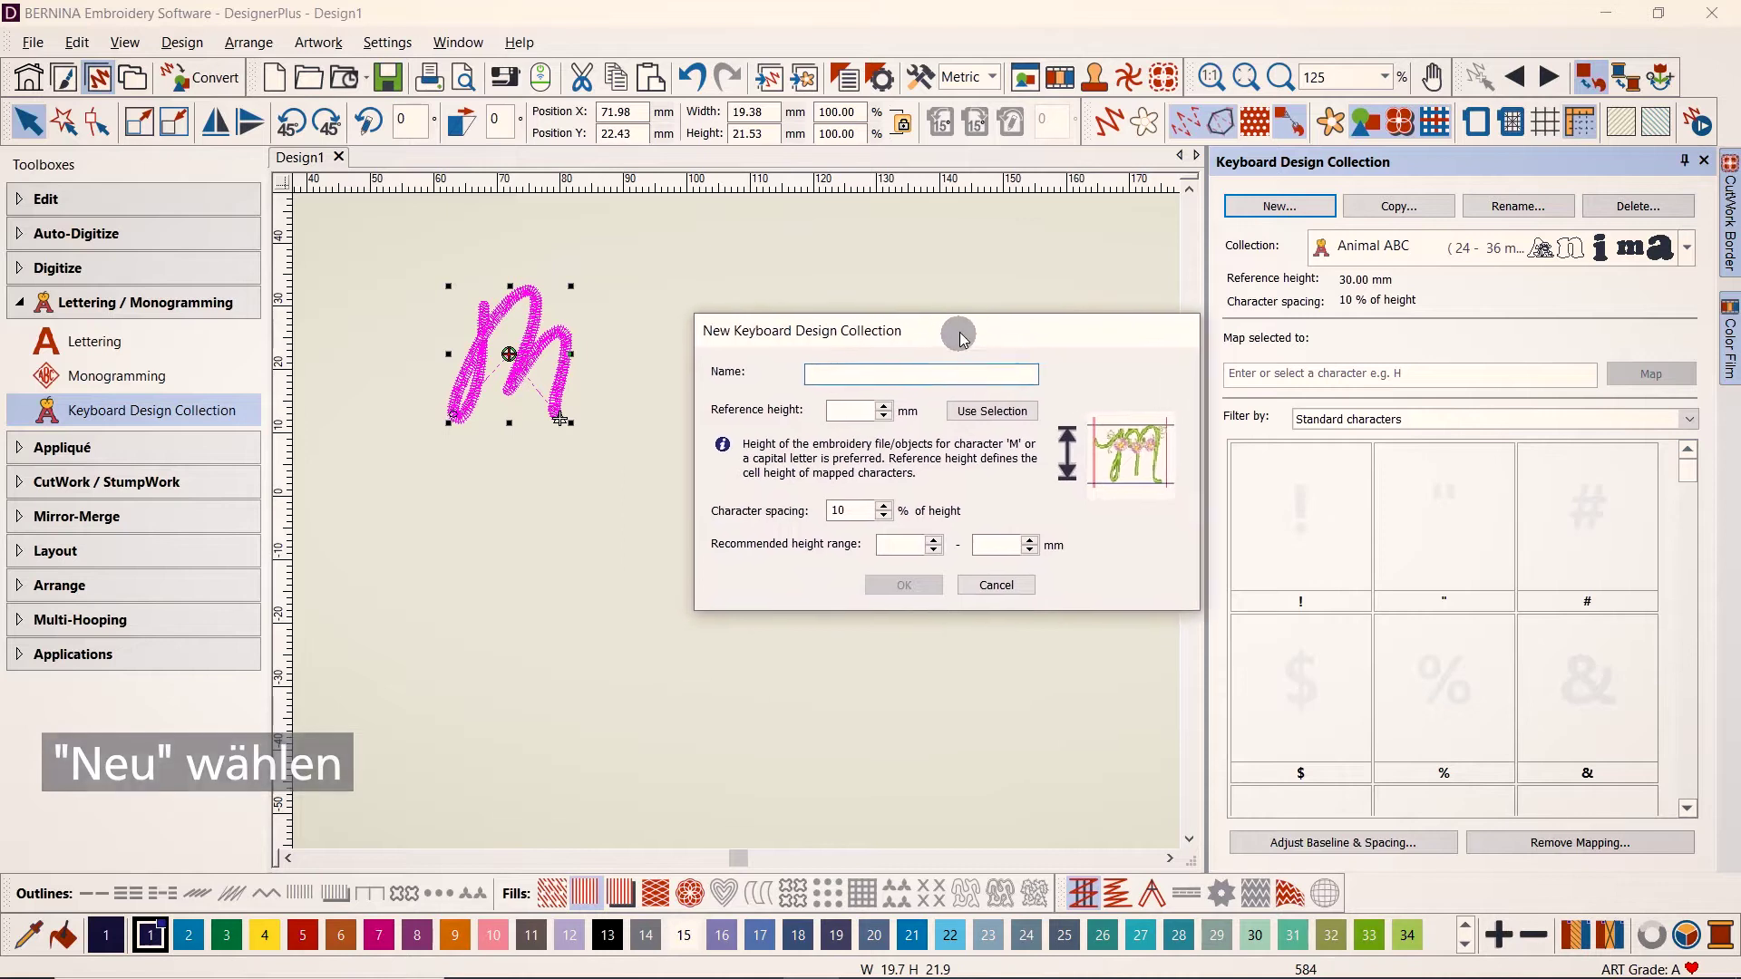
Step: Create the collection "Amalfi Coast edited" using the selected M as reference height, with 0% character spacing and a recommended height range of 10–35 mm
type("Am")
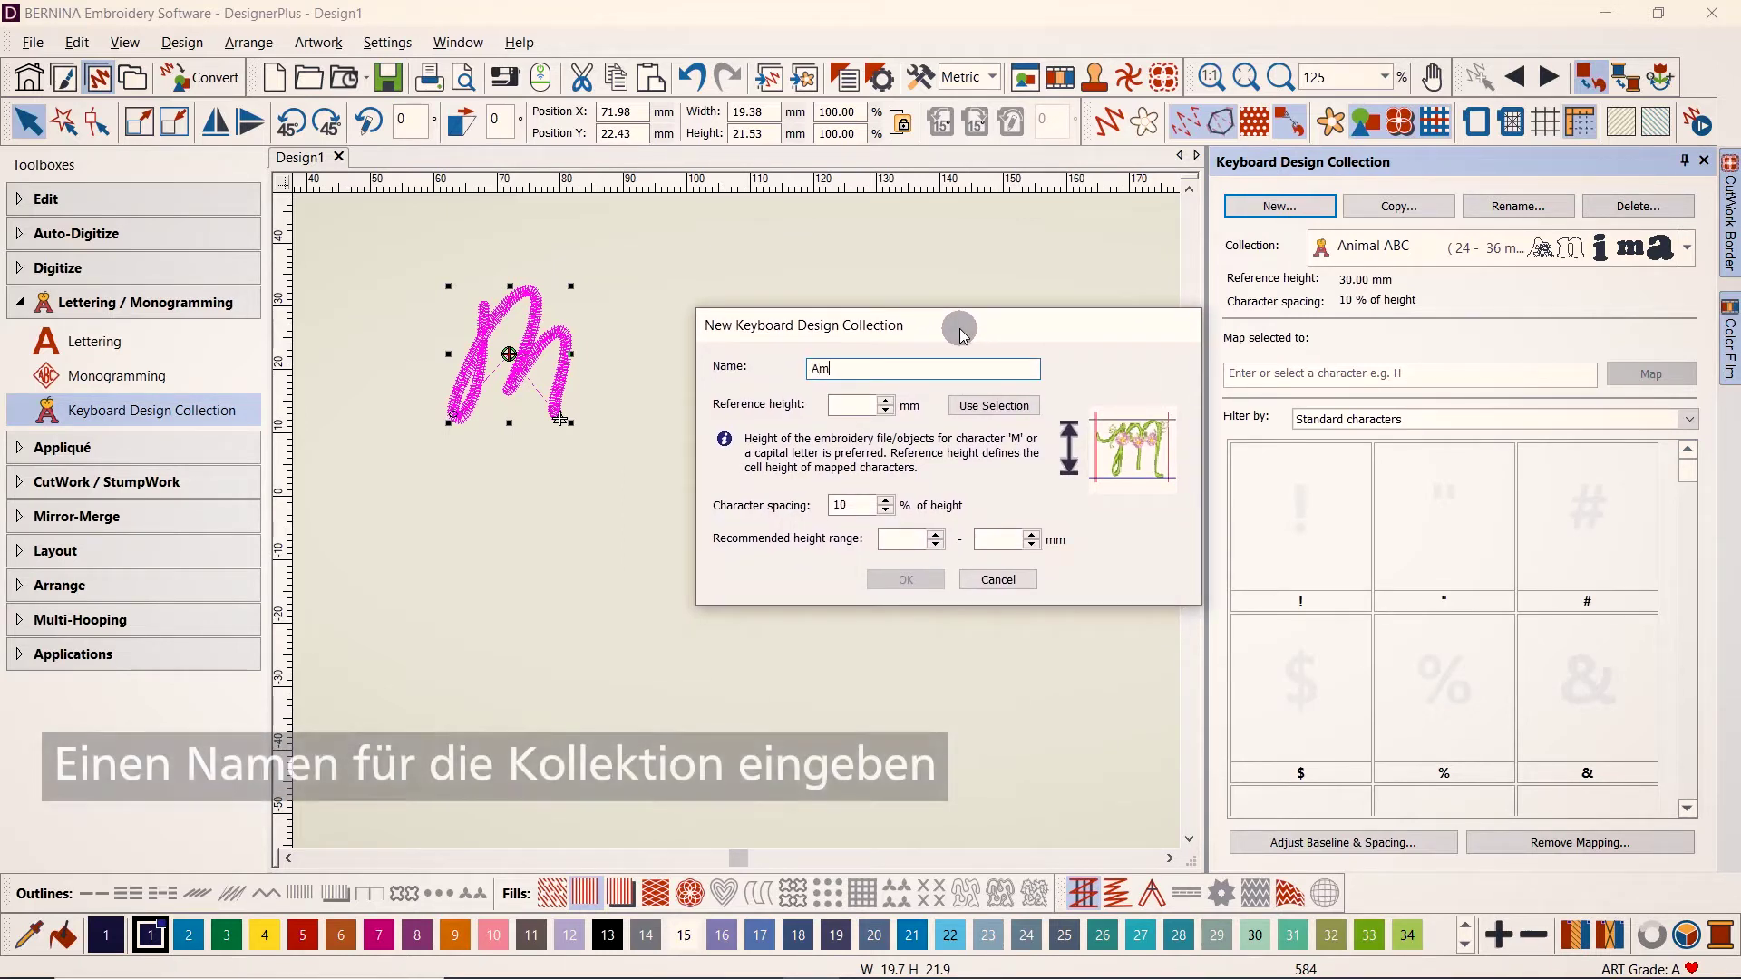
type("alfi Coast edited")
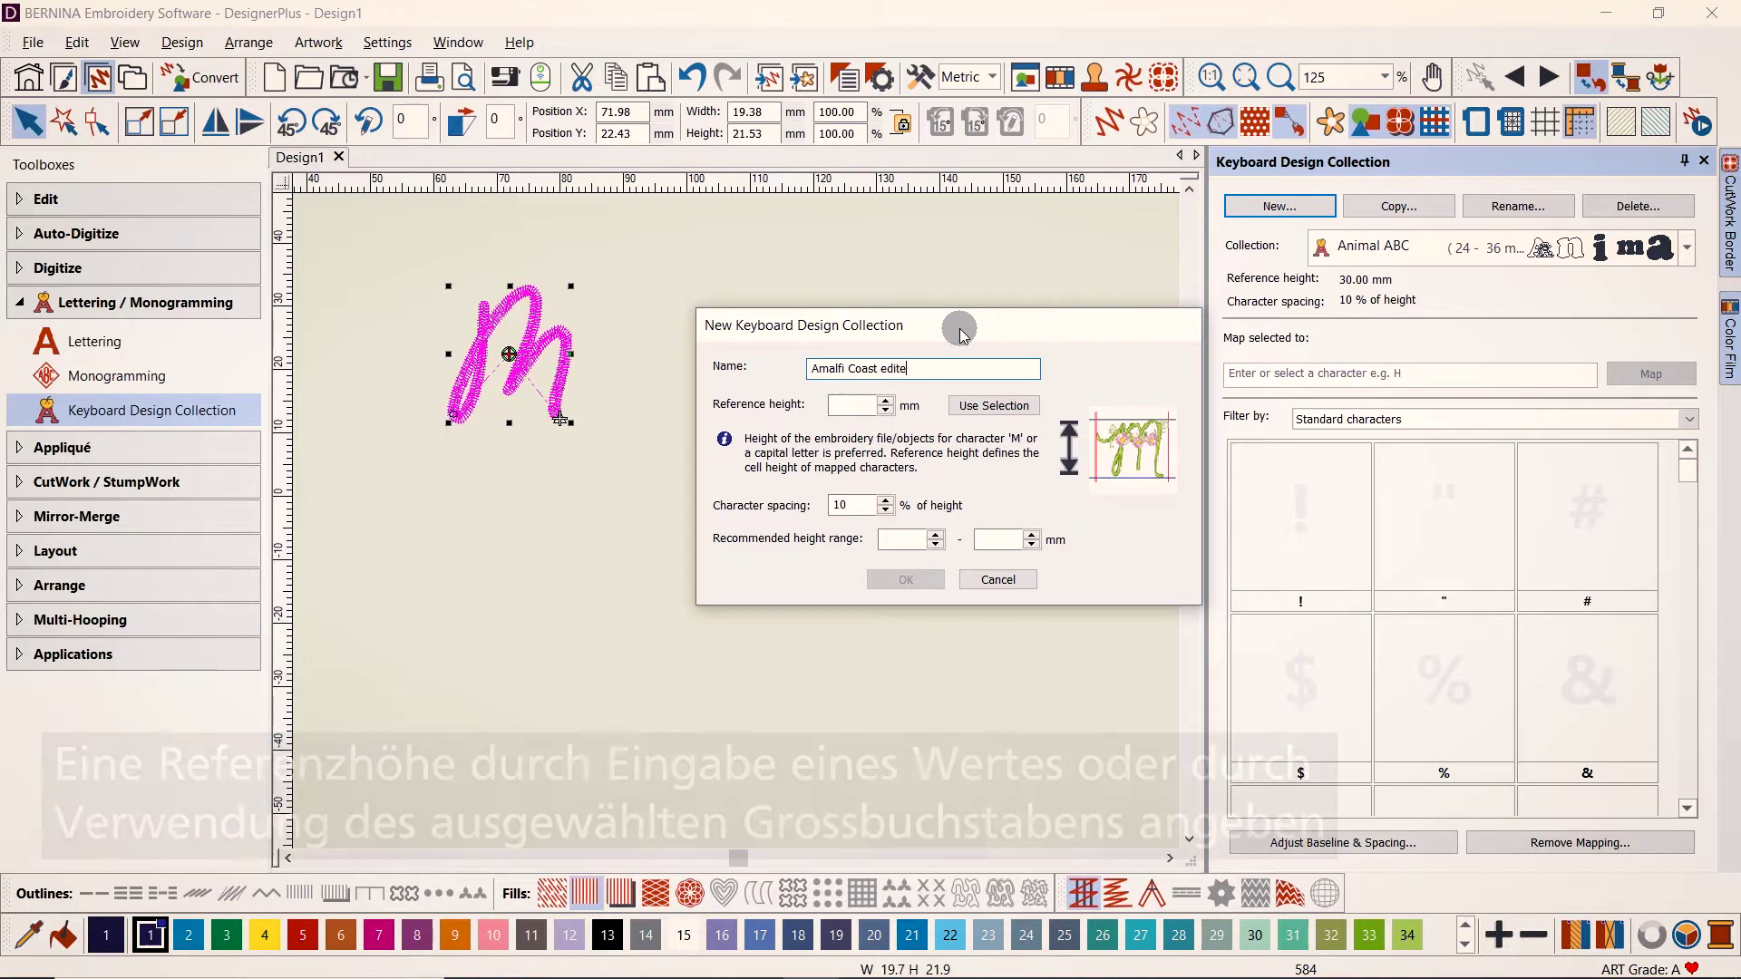
left_click(1017, 415)
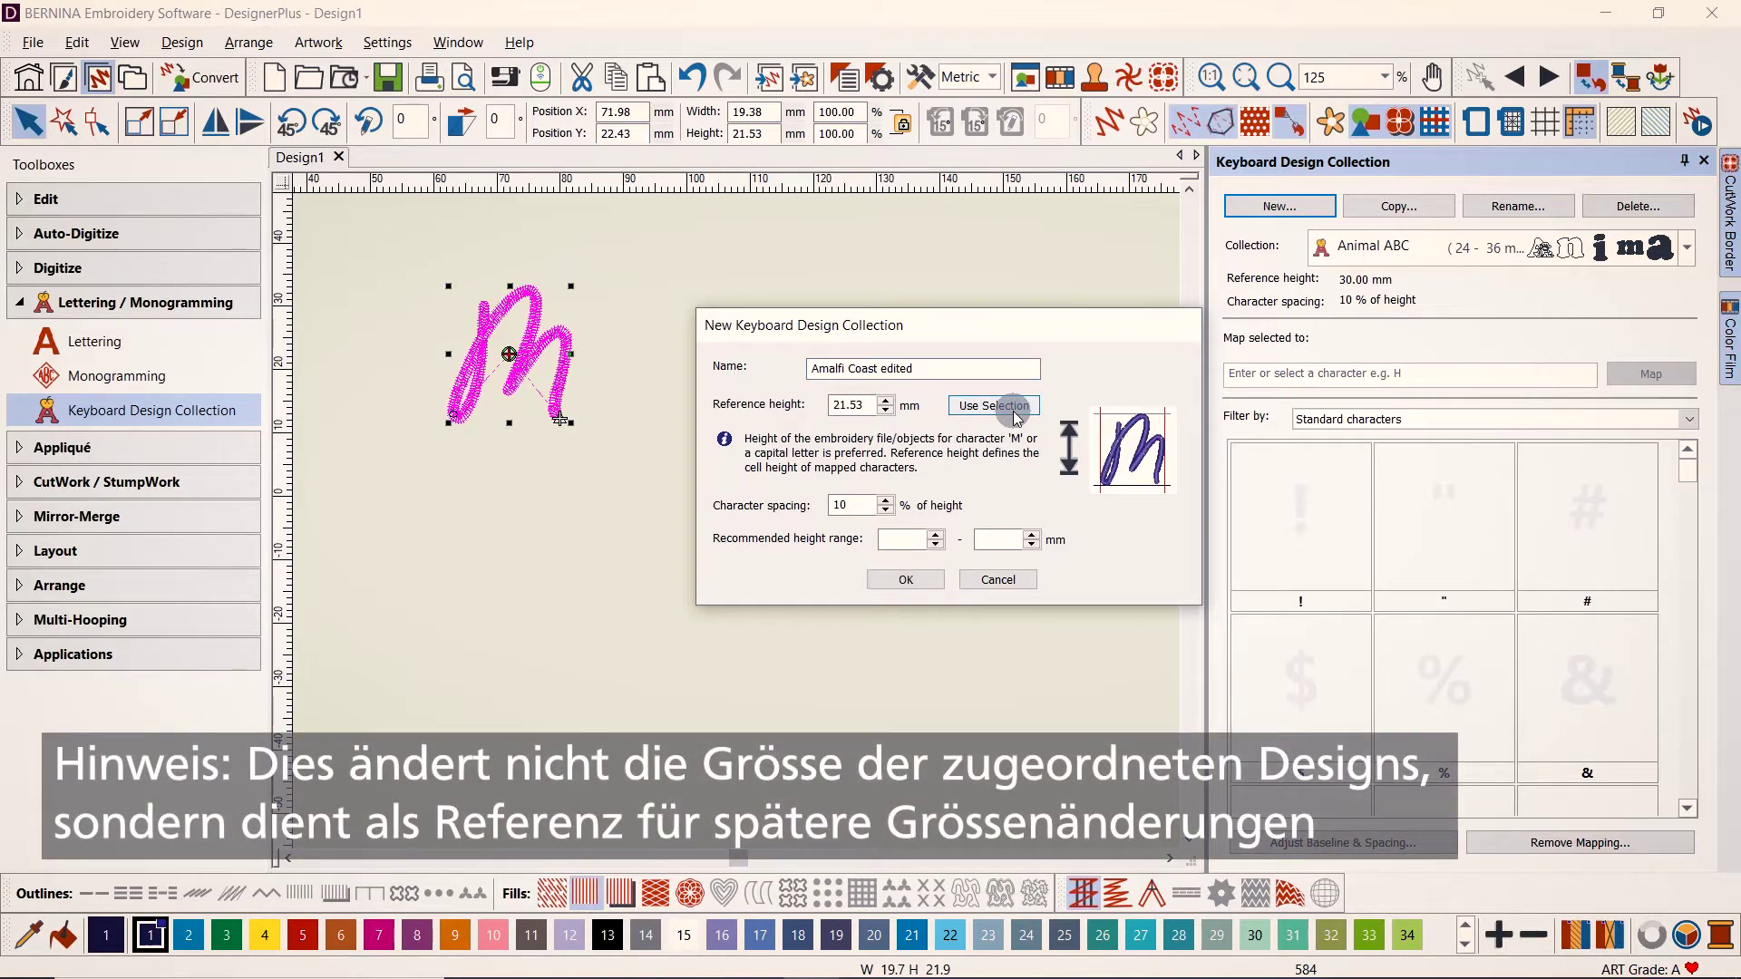
left_click_drag(856, 510, 834, 511)
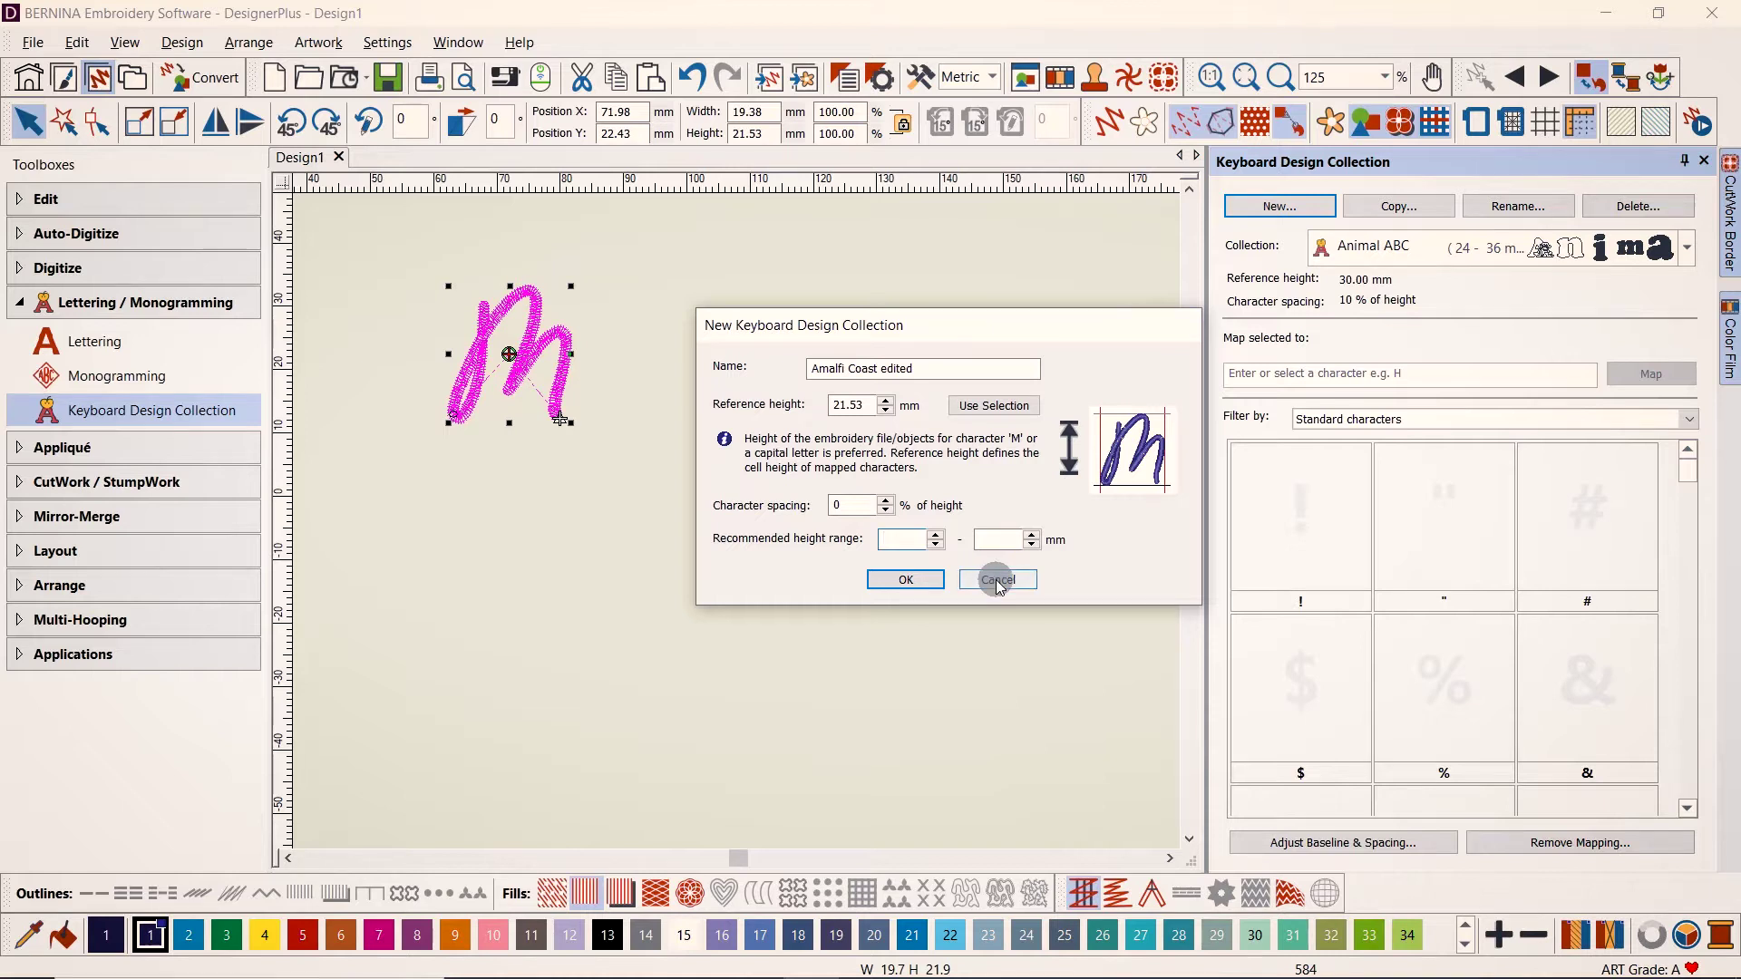
type("0")
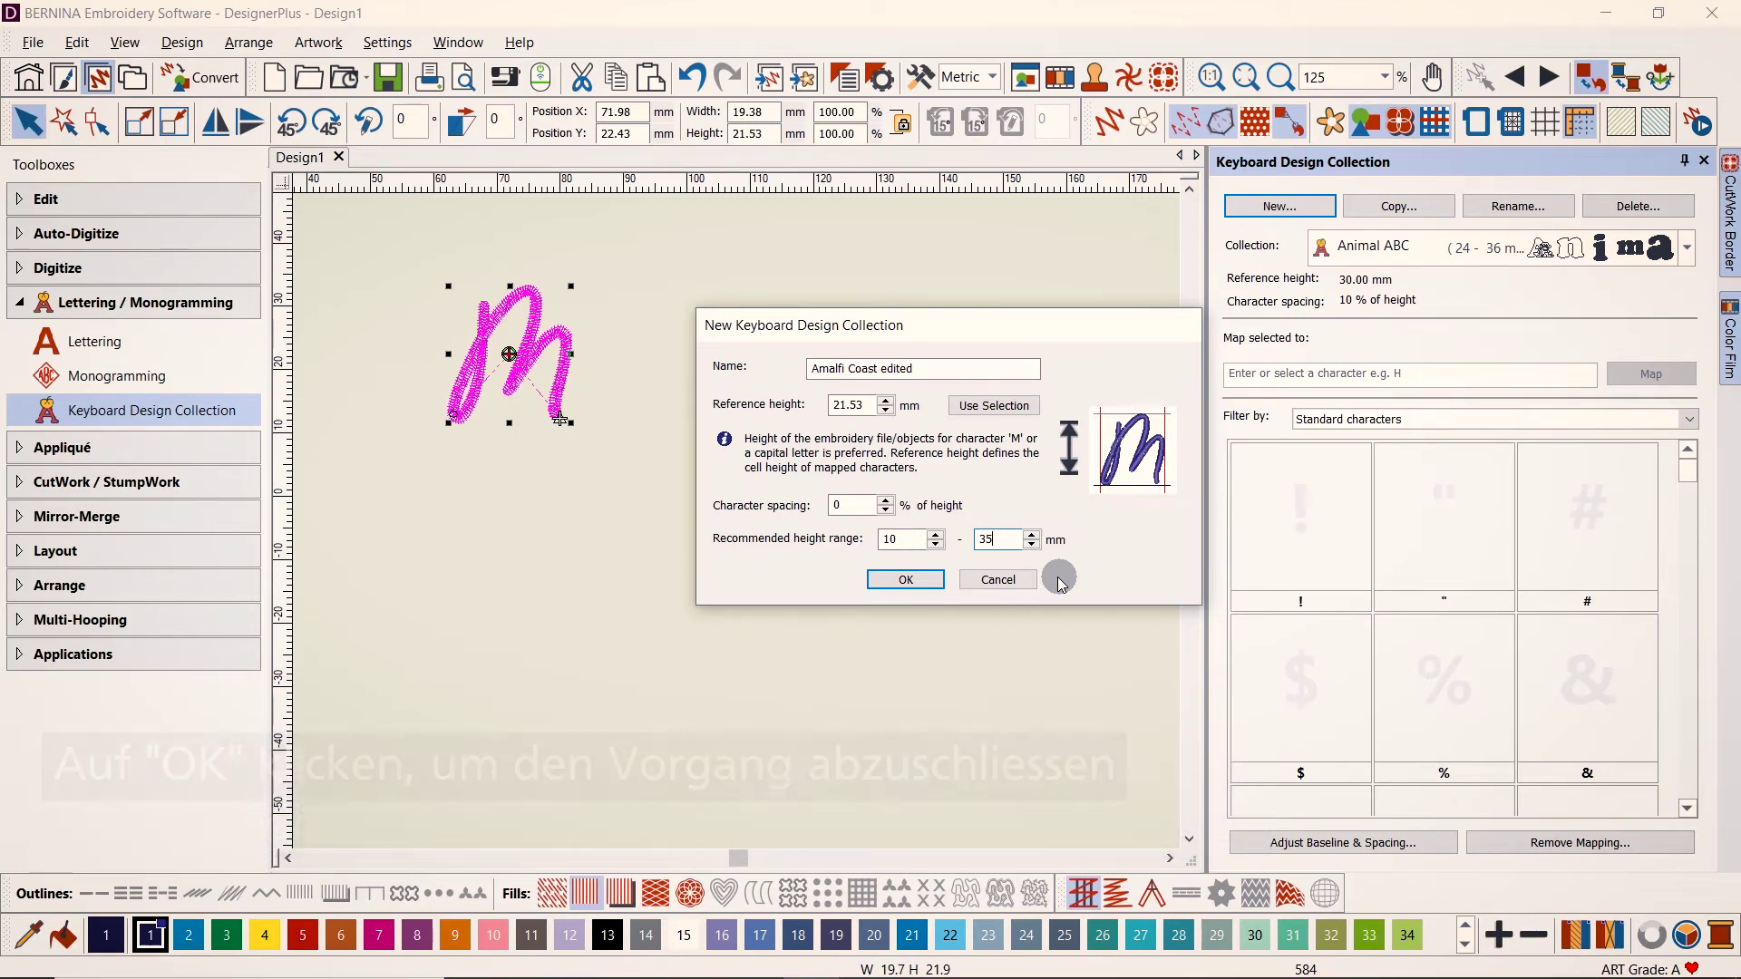
left_click(909, 582)
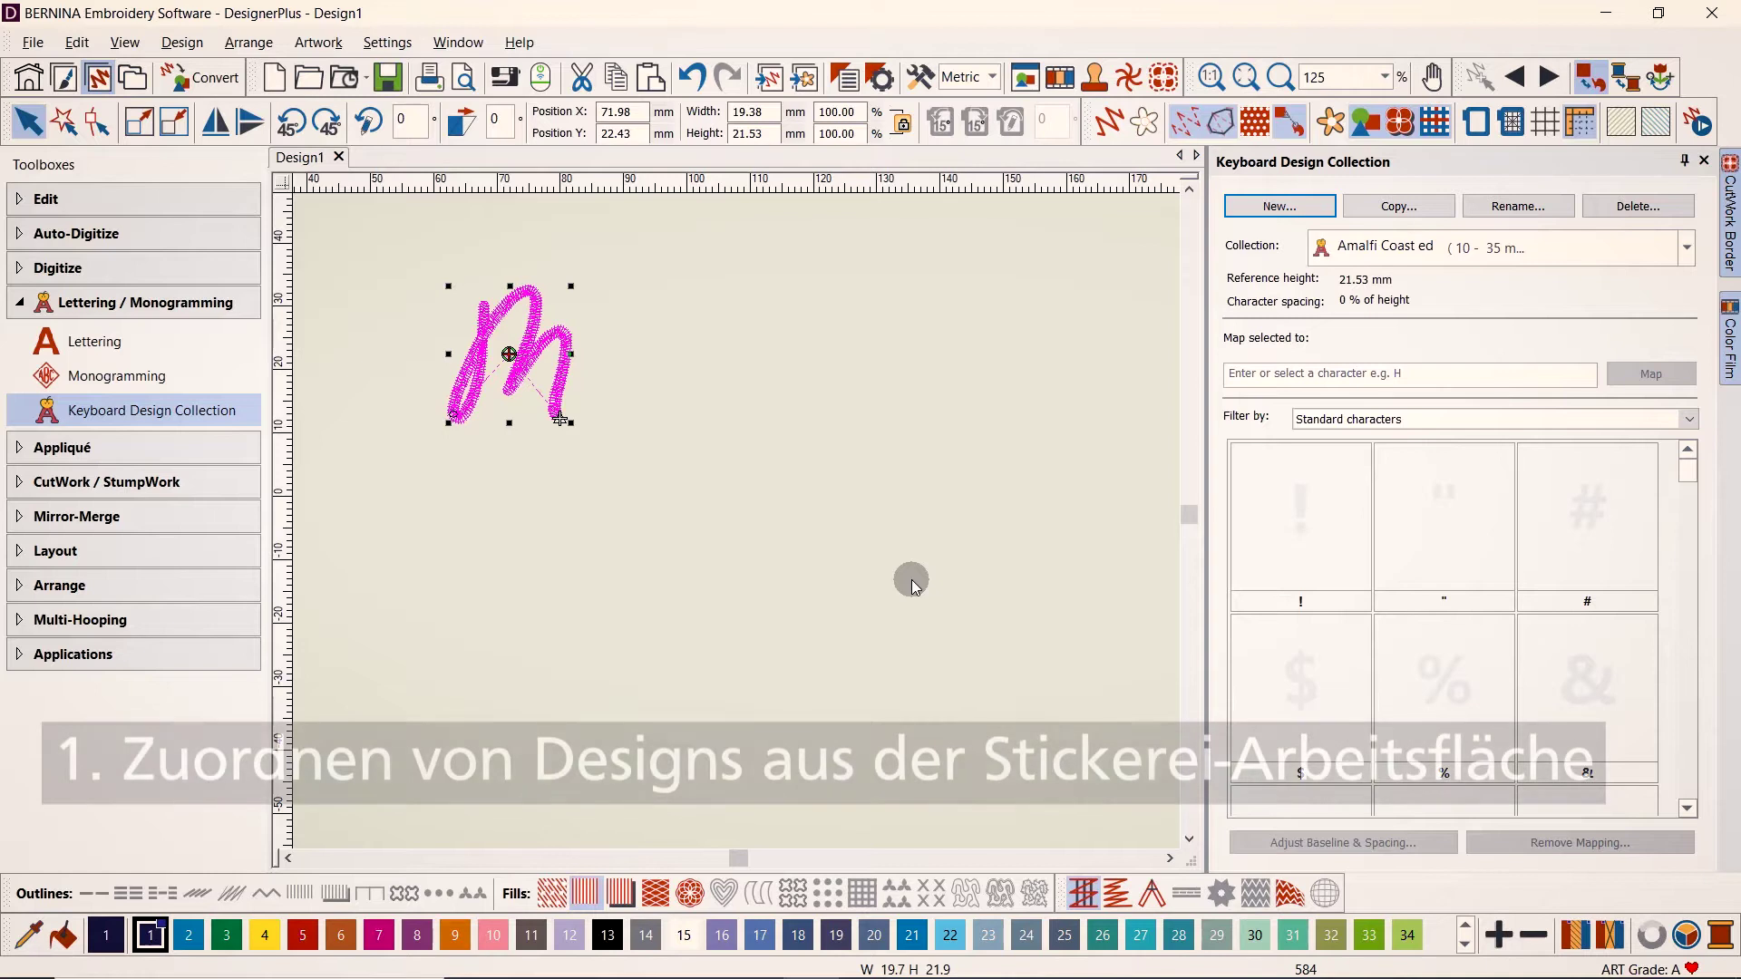
Step: Add the lettering "abcdefghijklmnopqrstuvwxyz" in the Amalfi Coast embroidery font below the capital M
left_click(369, 474)
left_click(187, 356)
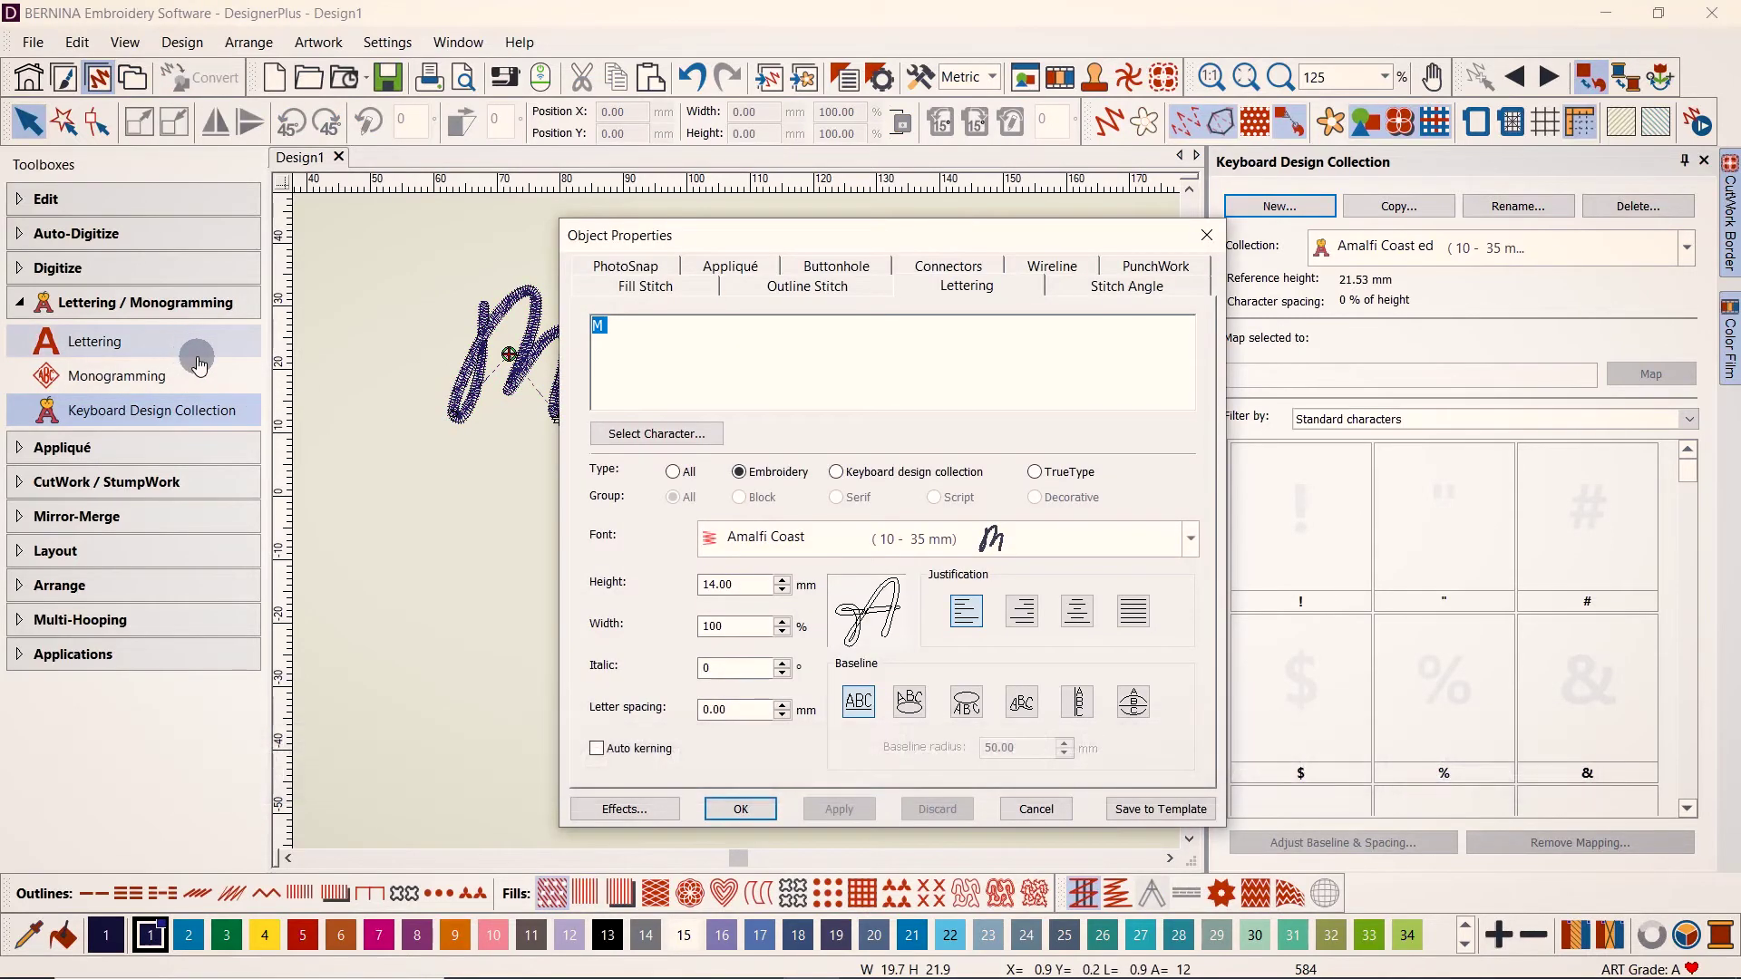
type("ab")
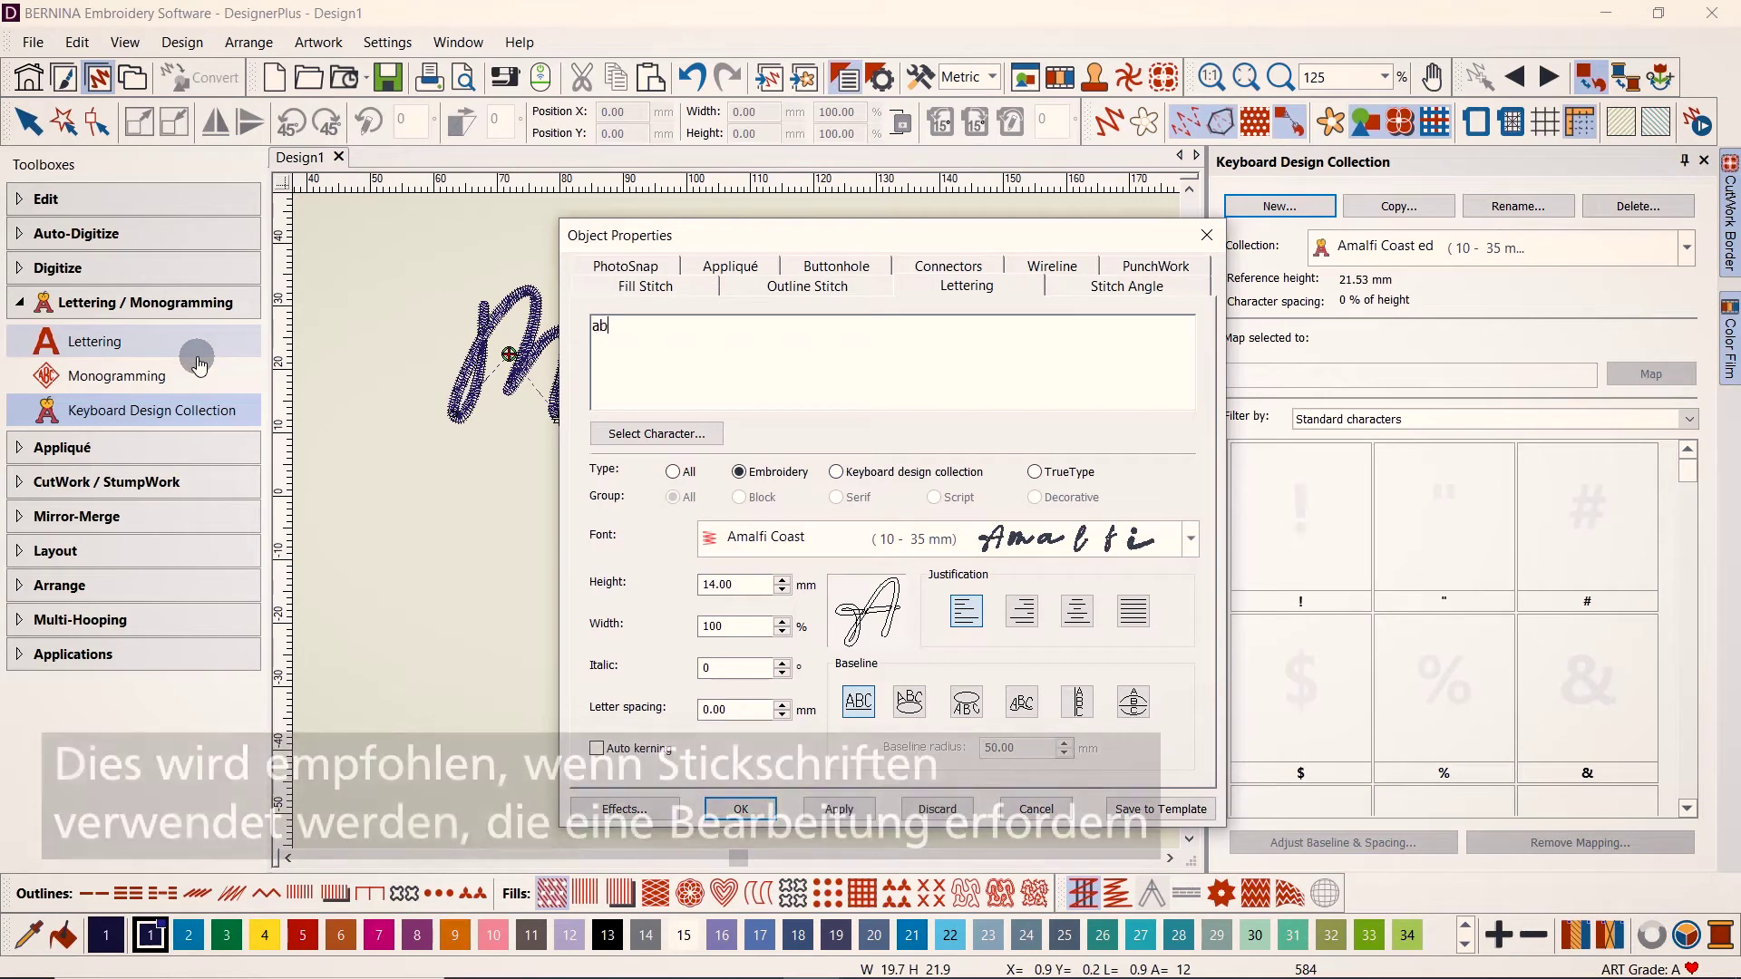
type("cdefg")
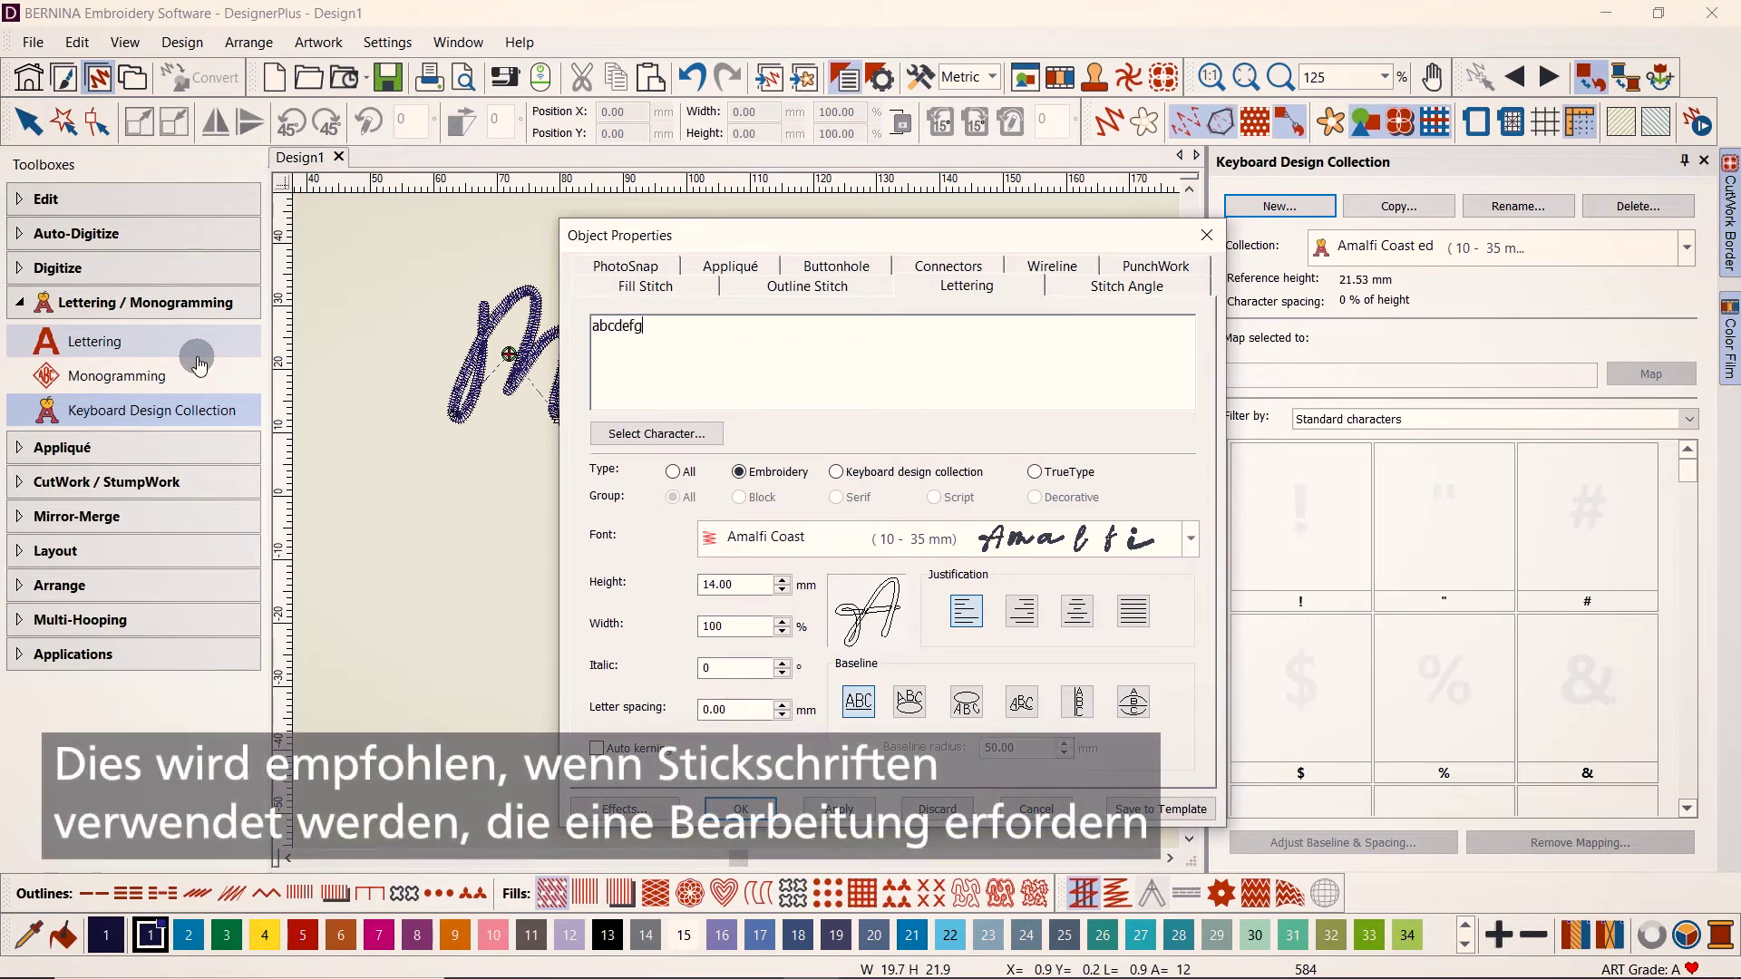
type("hijklmnopqrst")
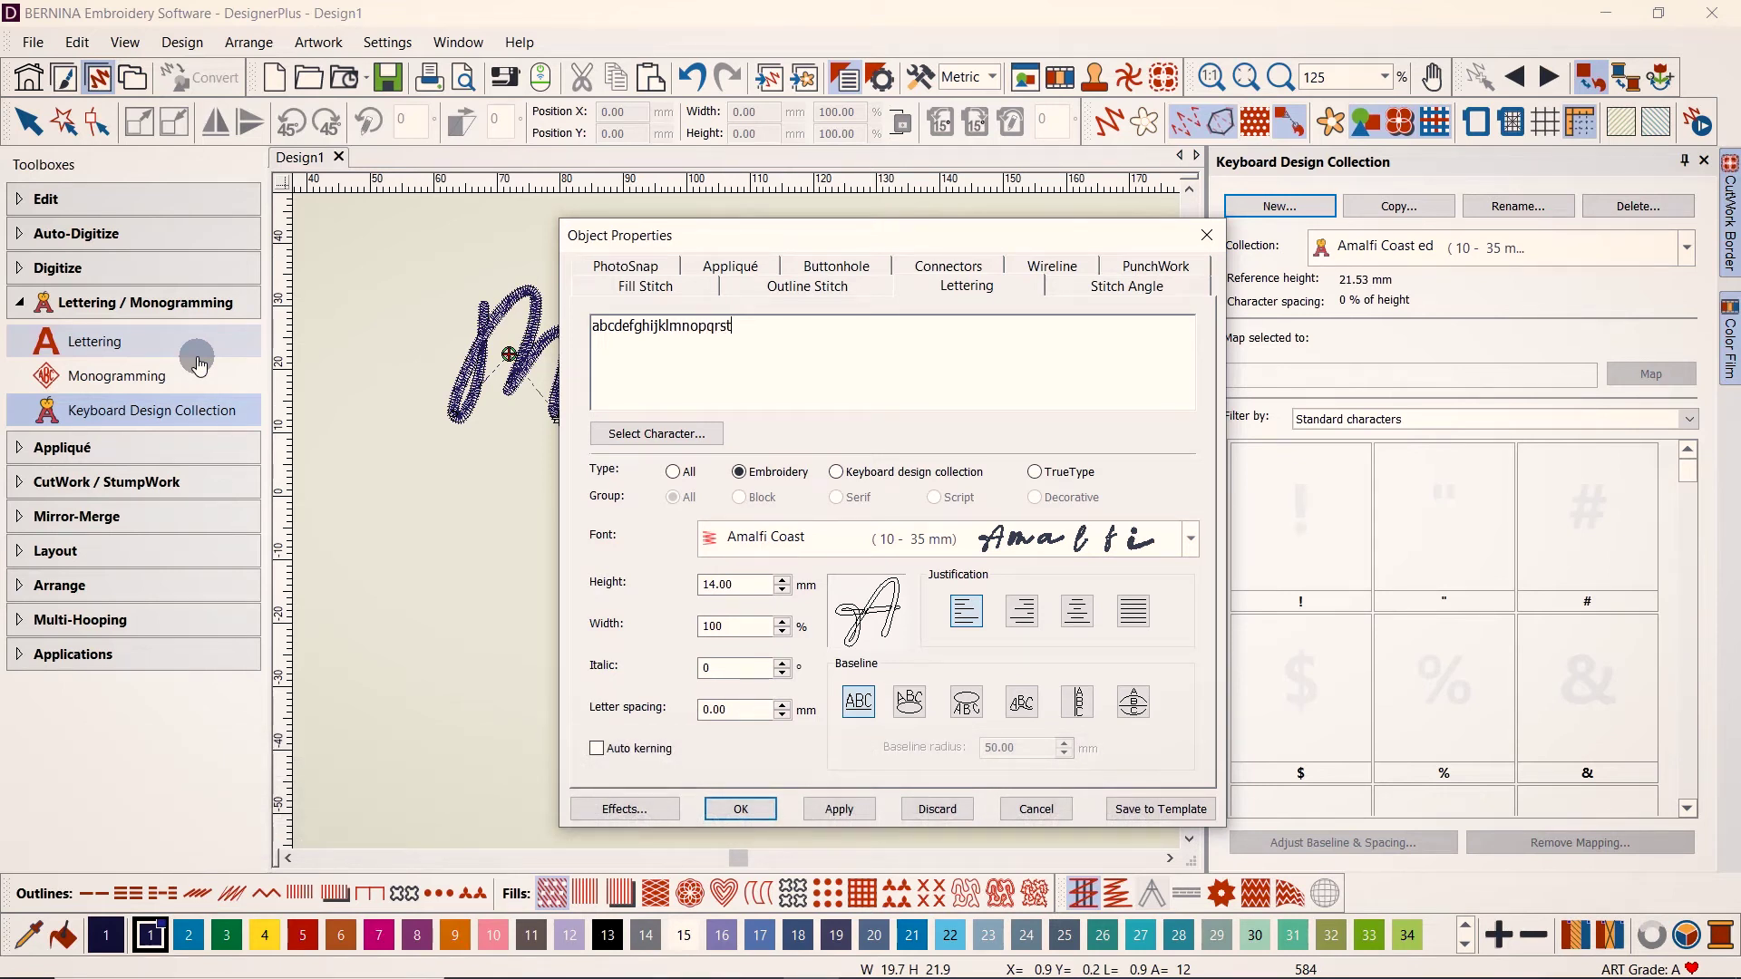
type("uvwxyz")
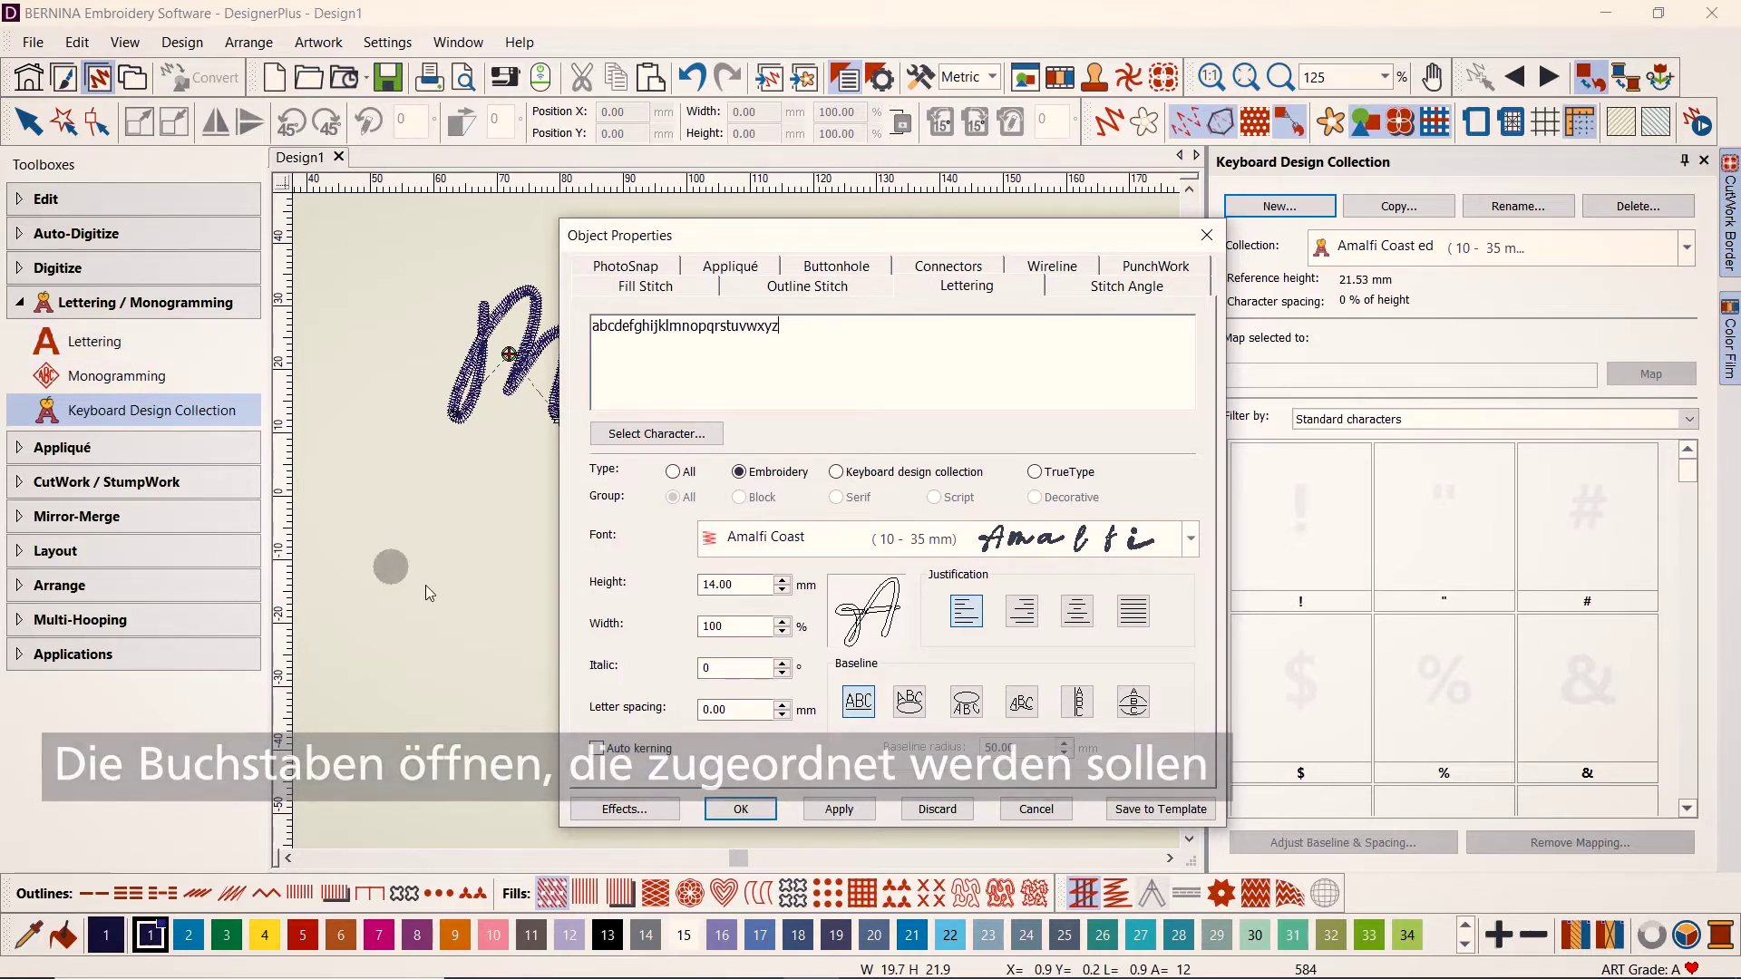
left_click(769, 806)
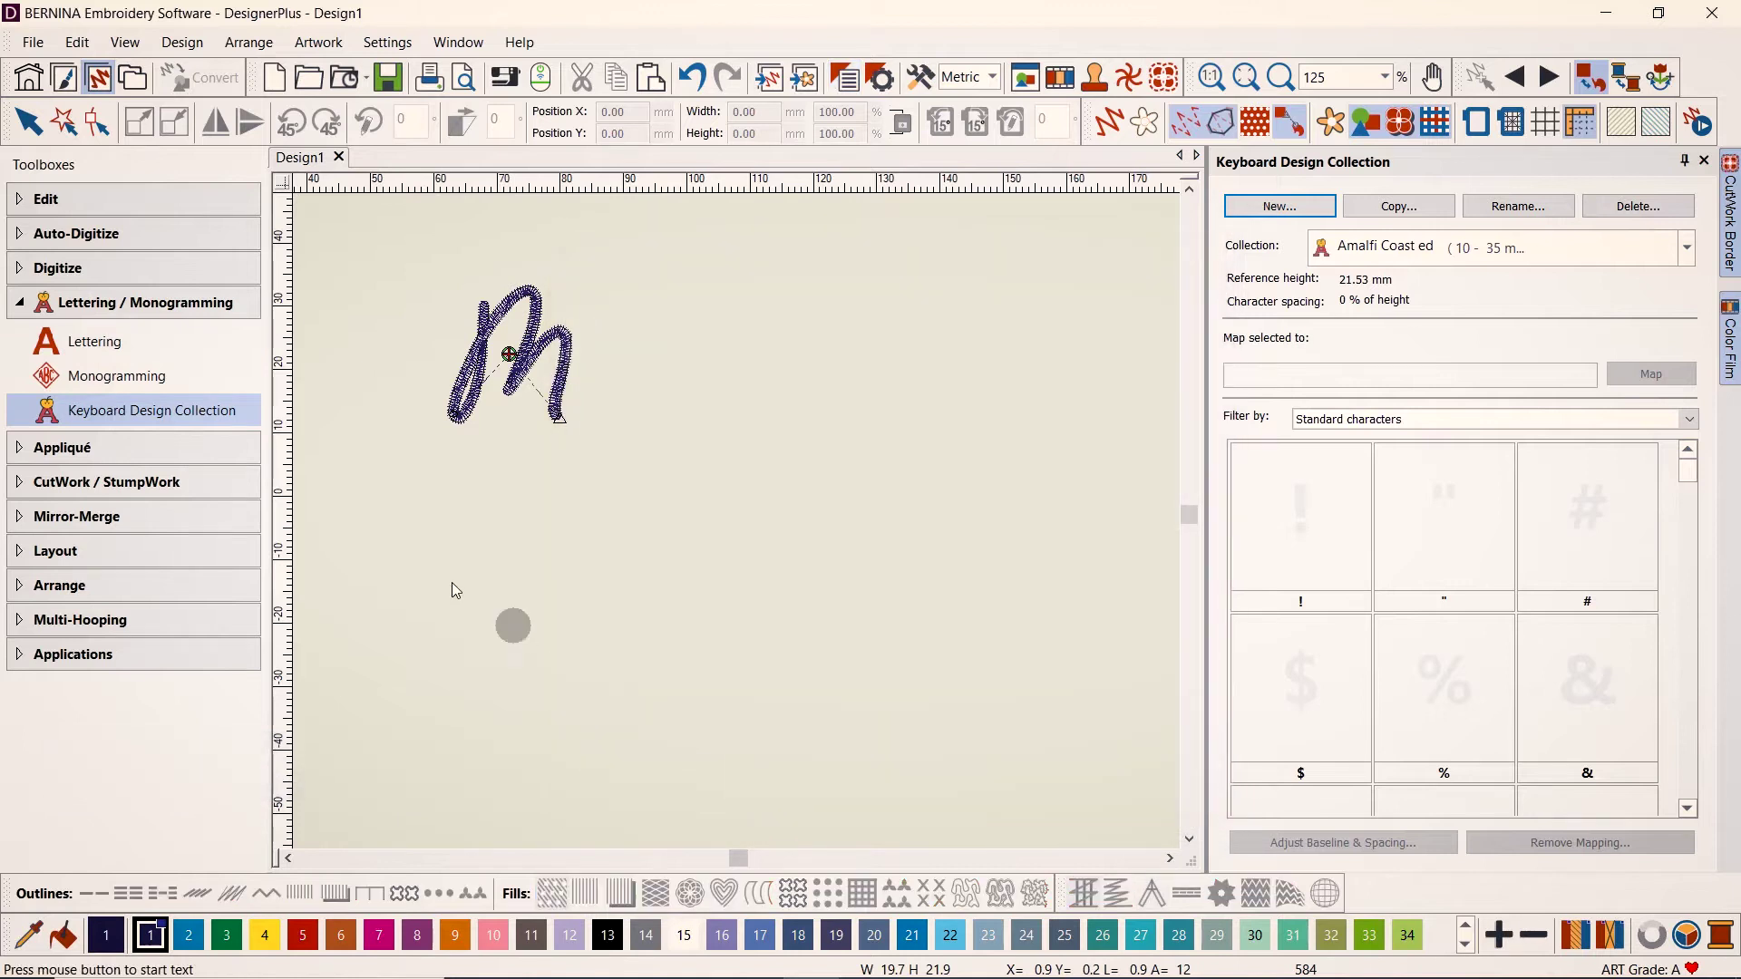
left_click(355, 557)
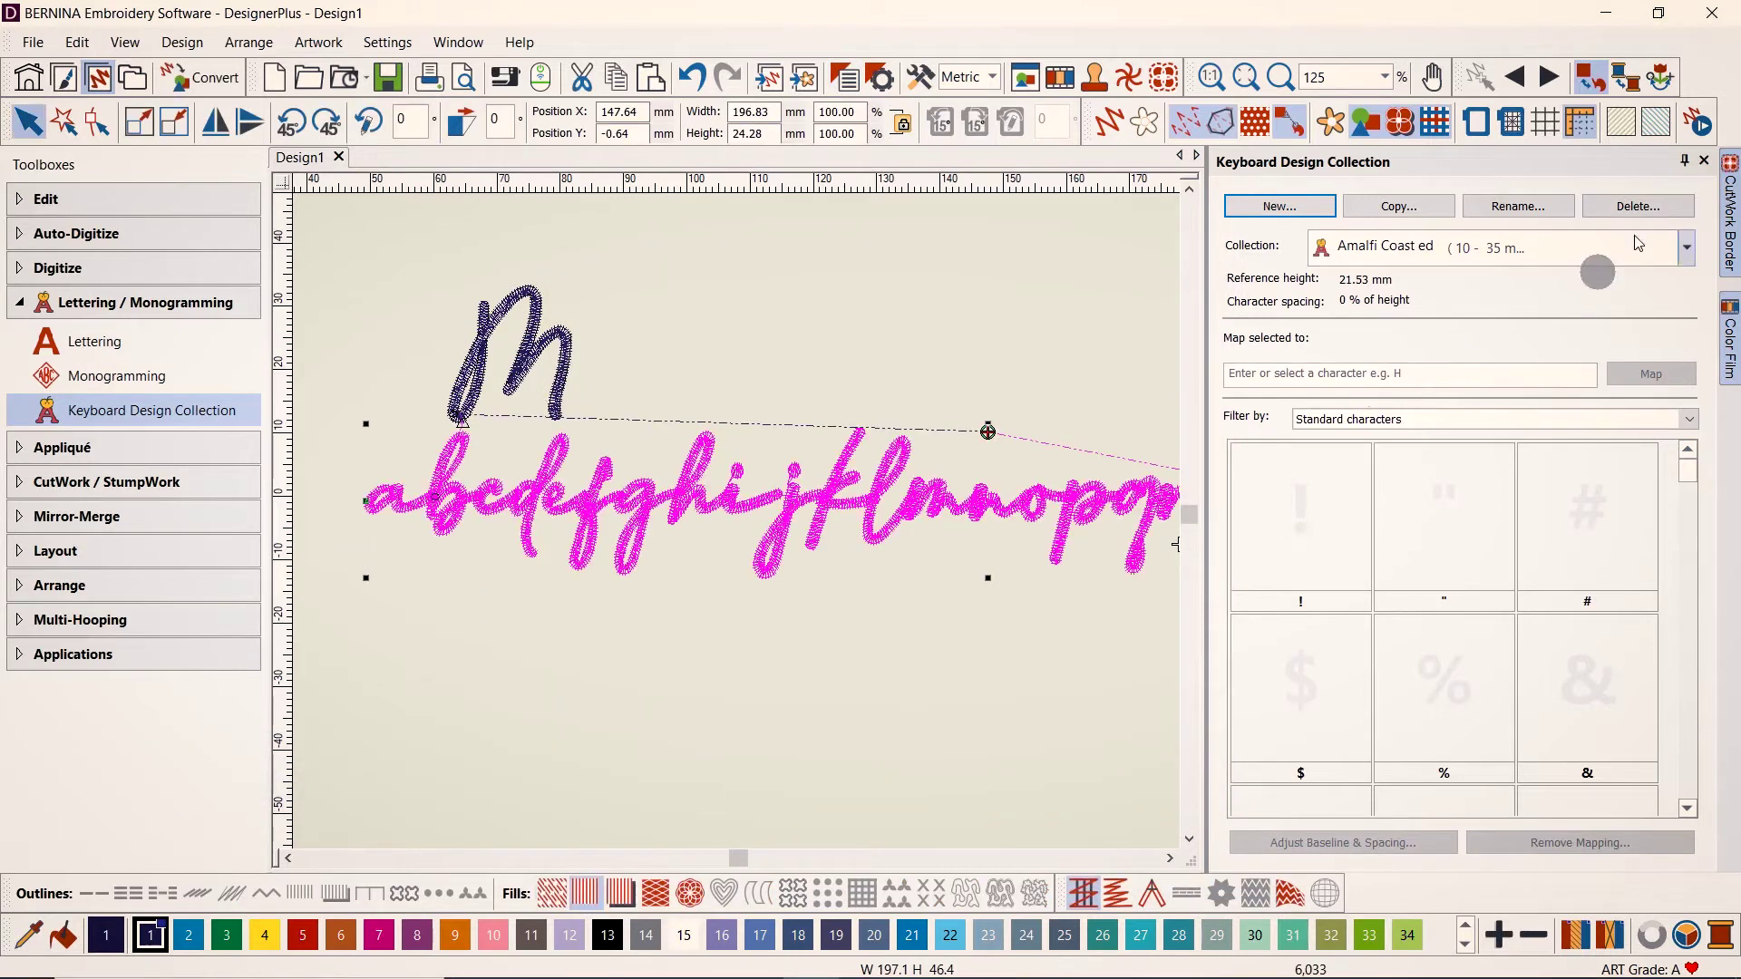
Step: Hide the collection docker, move the alphabet lettering slightly down and break it apart into individual letters
left_click(1703, 161)
left_click_drag(988, 508, 983, 556)
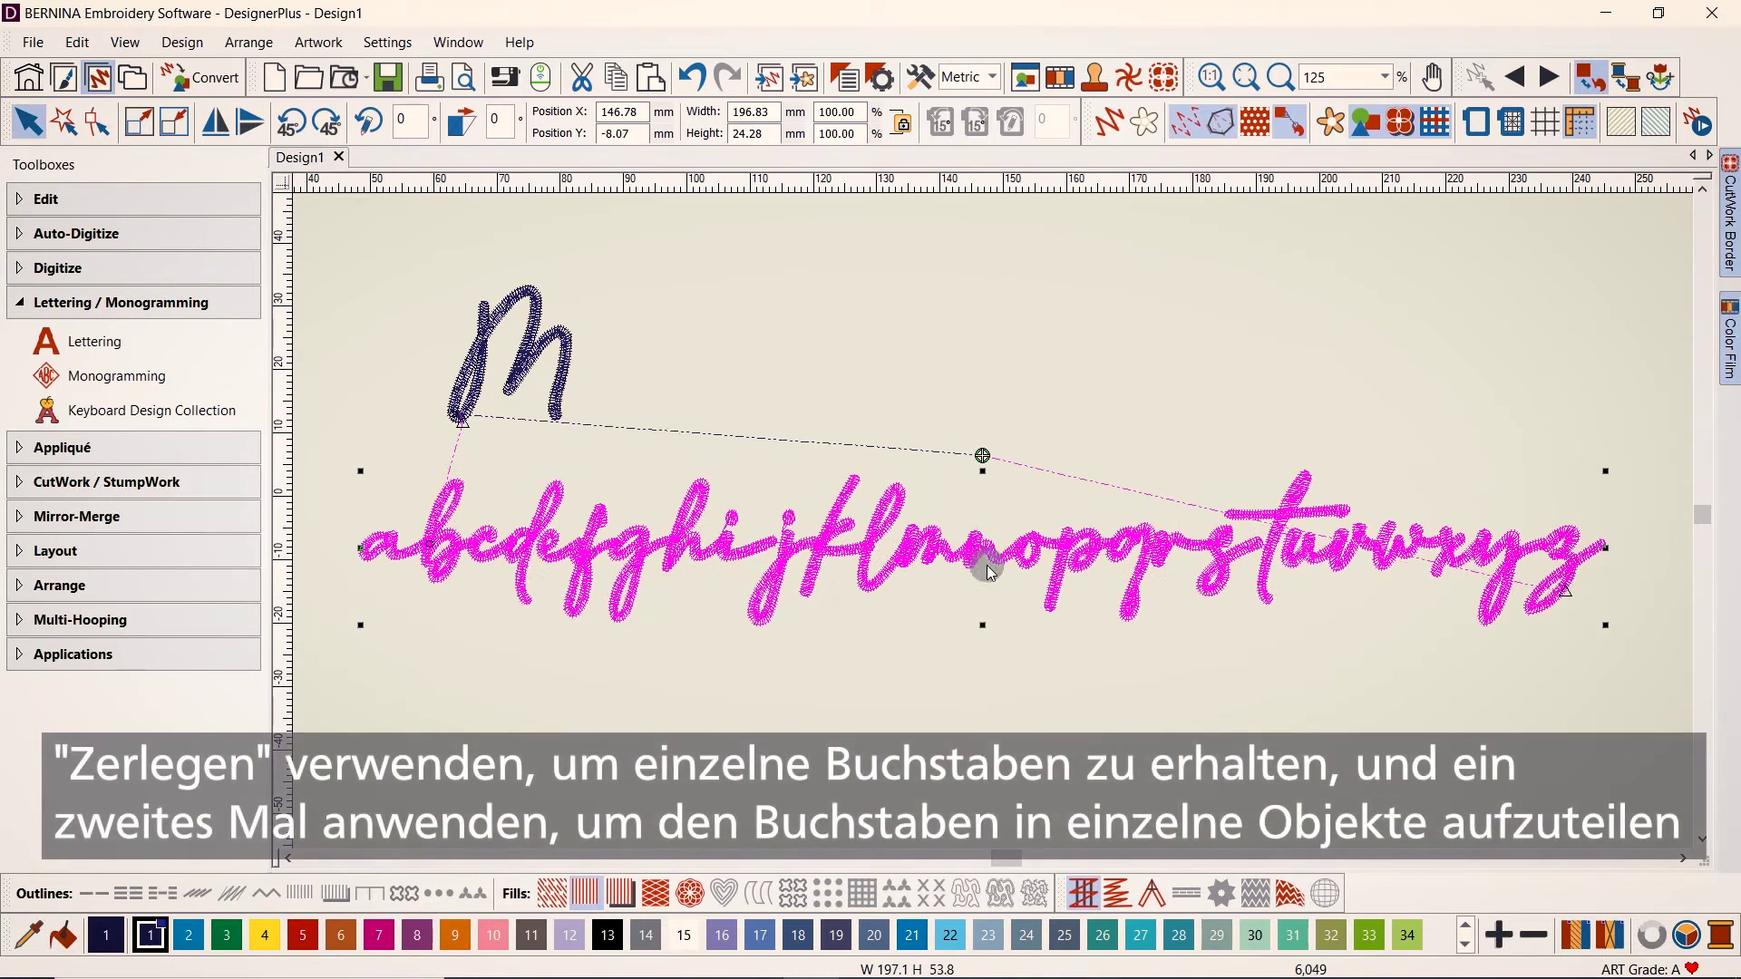
left_click(140, 218)
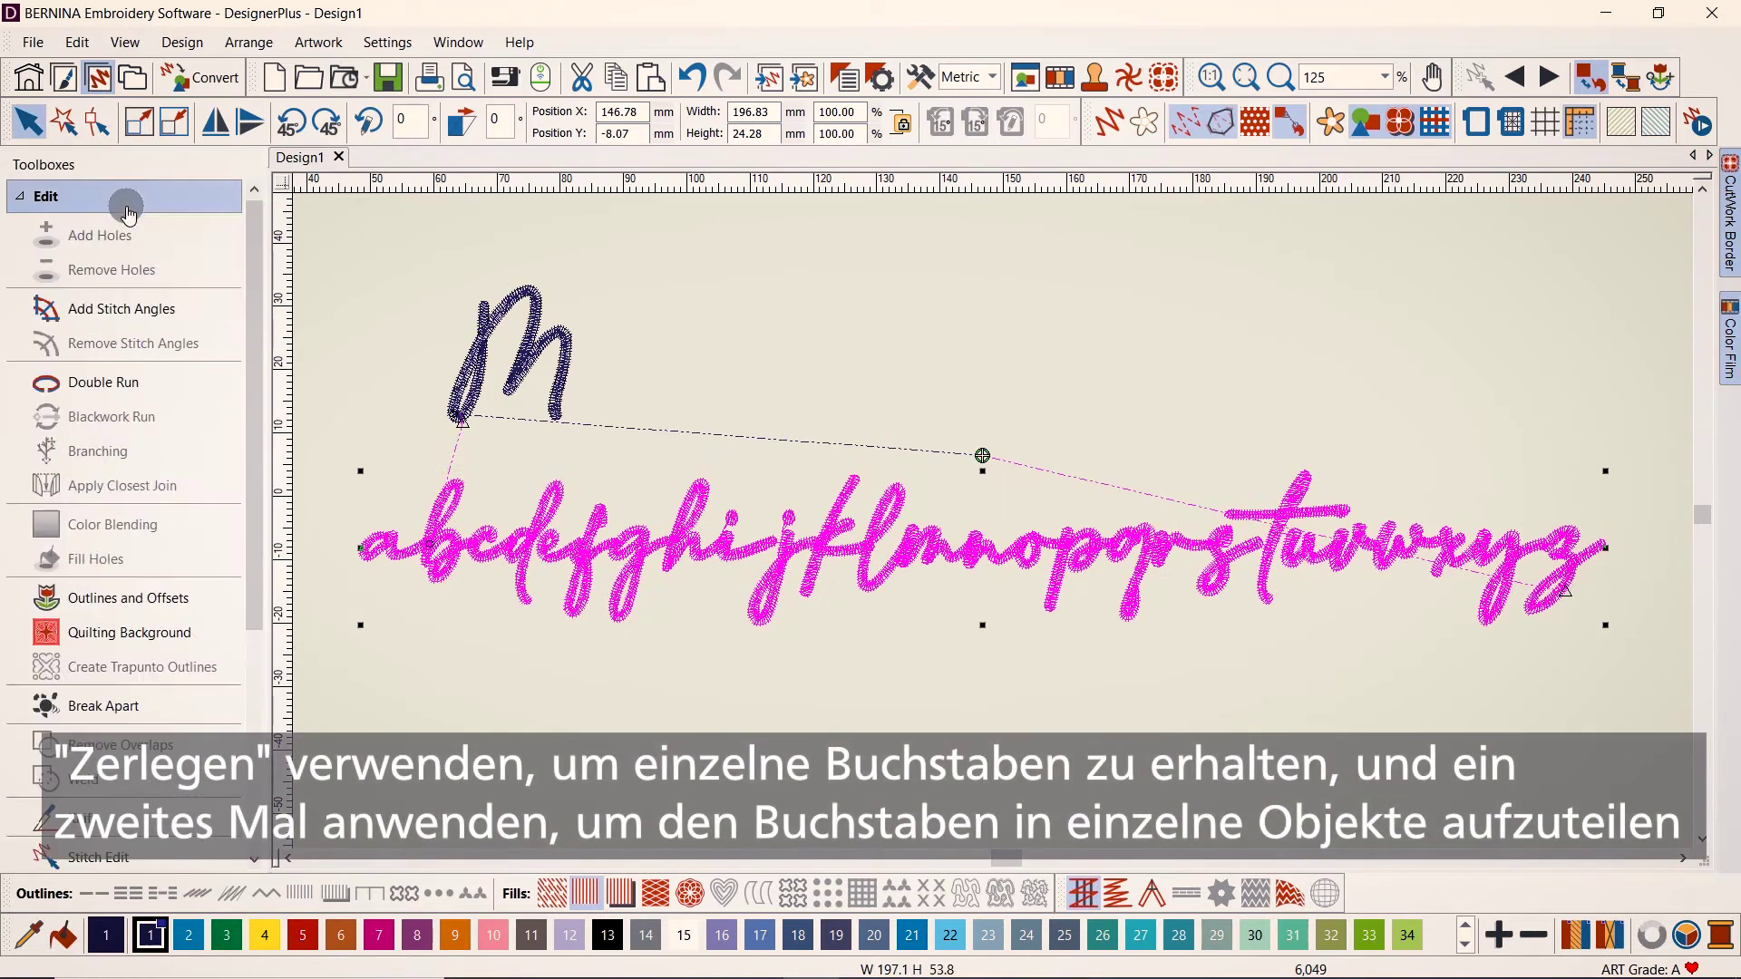
left_click(166, 706)
Step: Stretch the letter f vertically to a height of about 21.7 mm, keeping its width
left_click(603, 577)
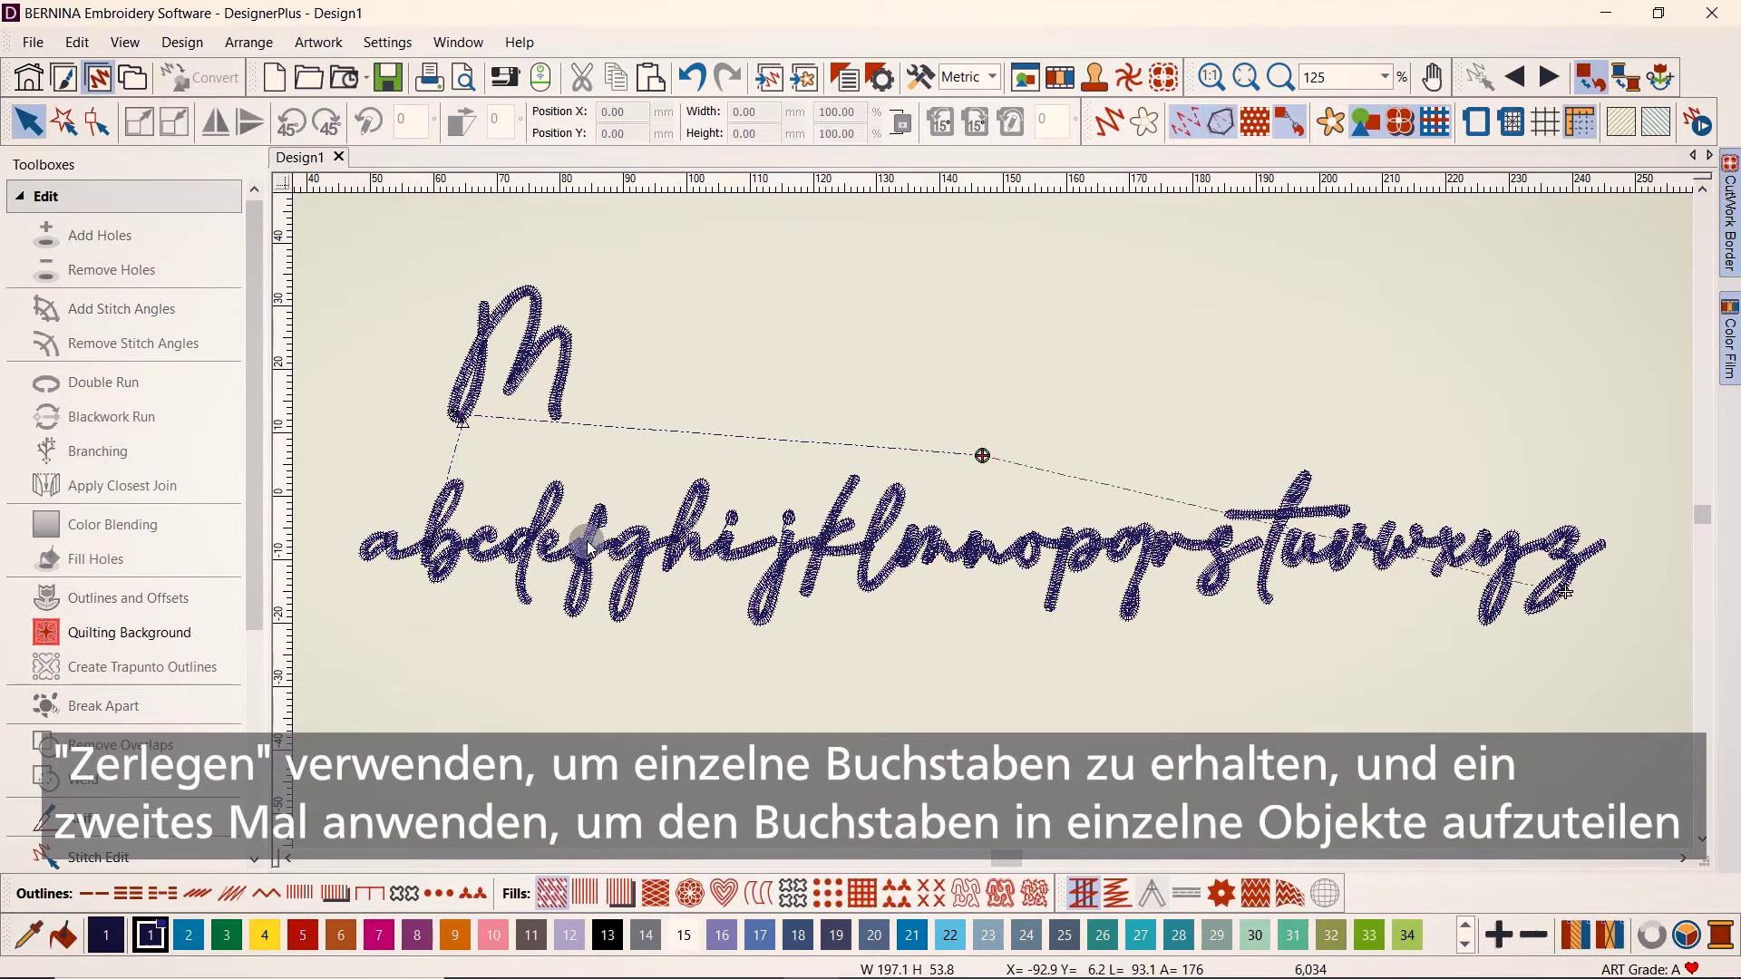
left_click(653, 680)
left_click_drag(591, 505, 591, 478)
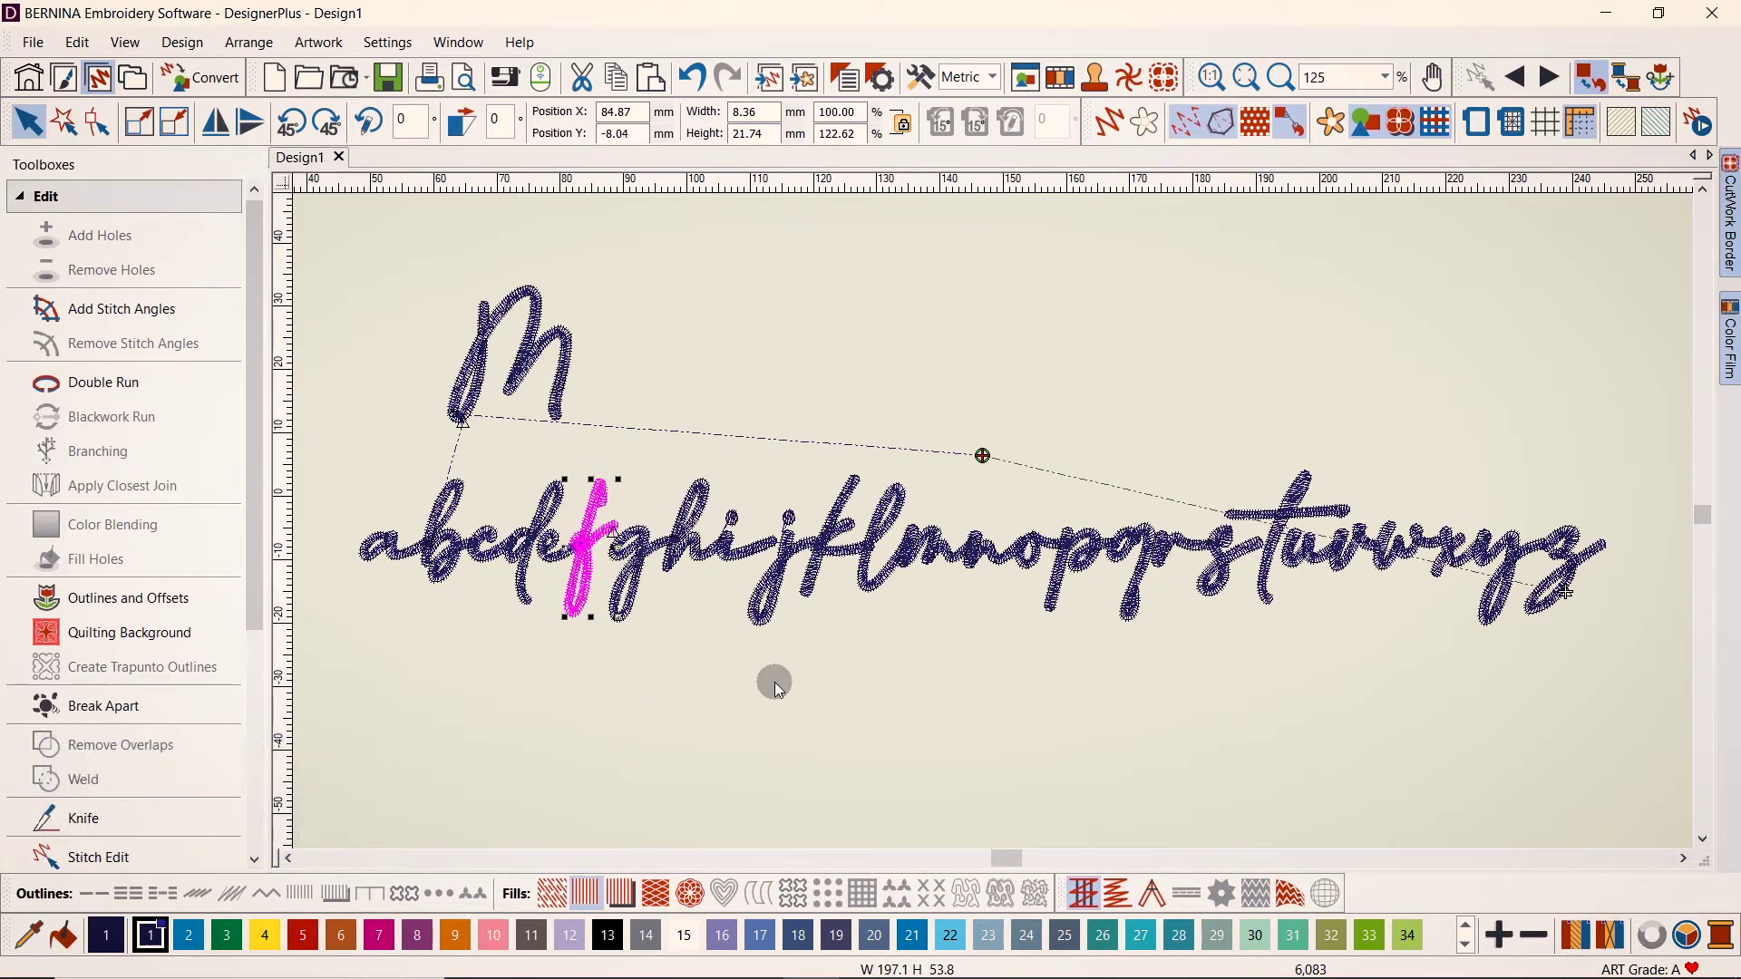
Step: Break the letter i apart into separate objects and nudge its dot upward
left_click(734, 556)
left_click(166, 708)
left_click(676, 608)
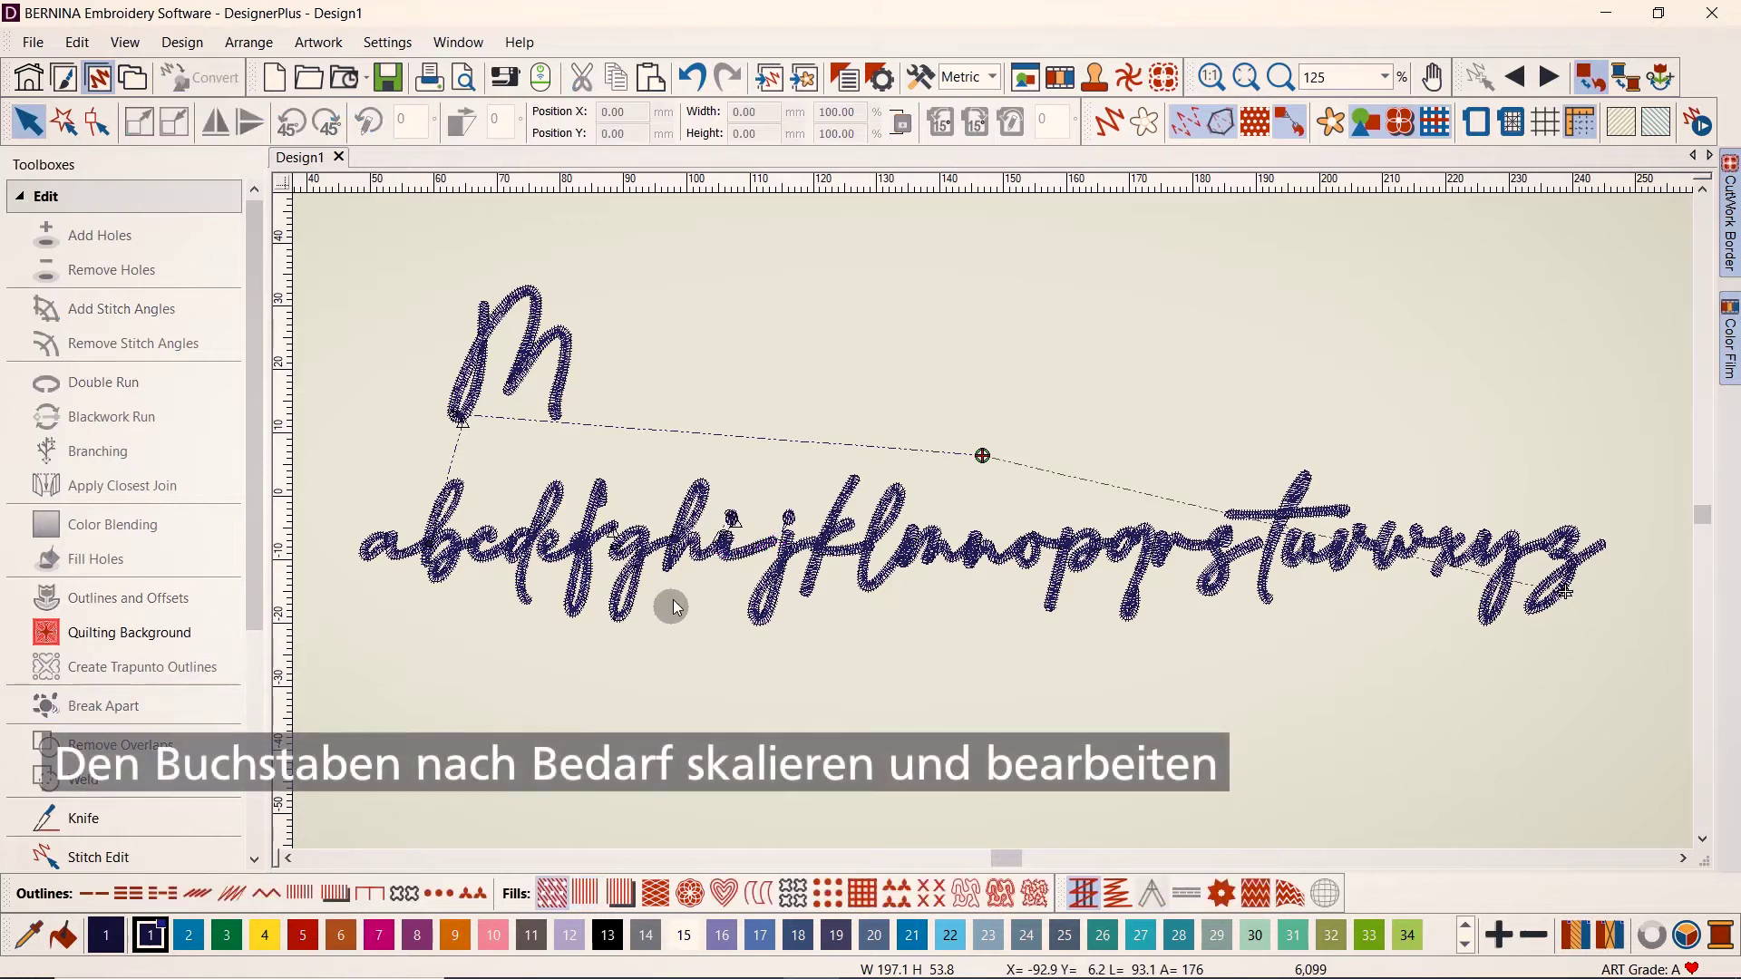
left_click(733, 519)
key("Up")
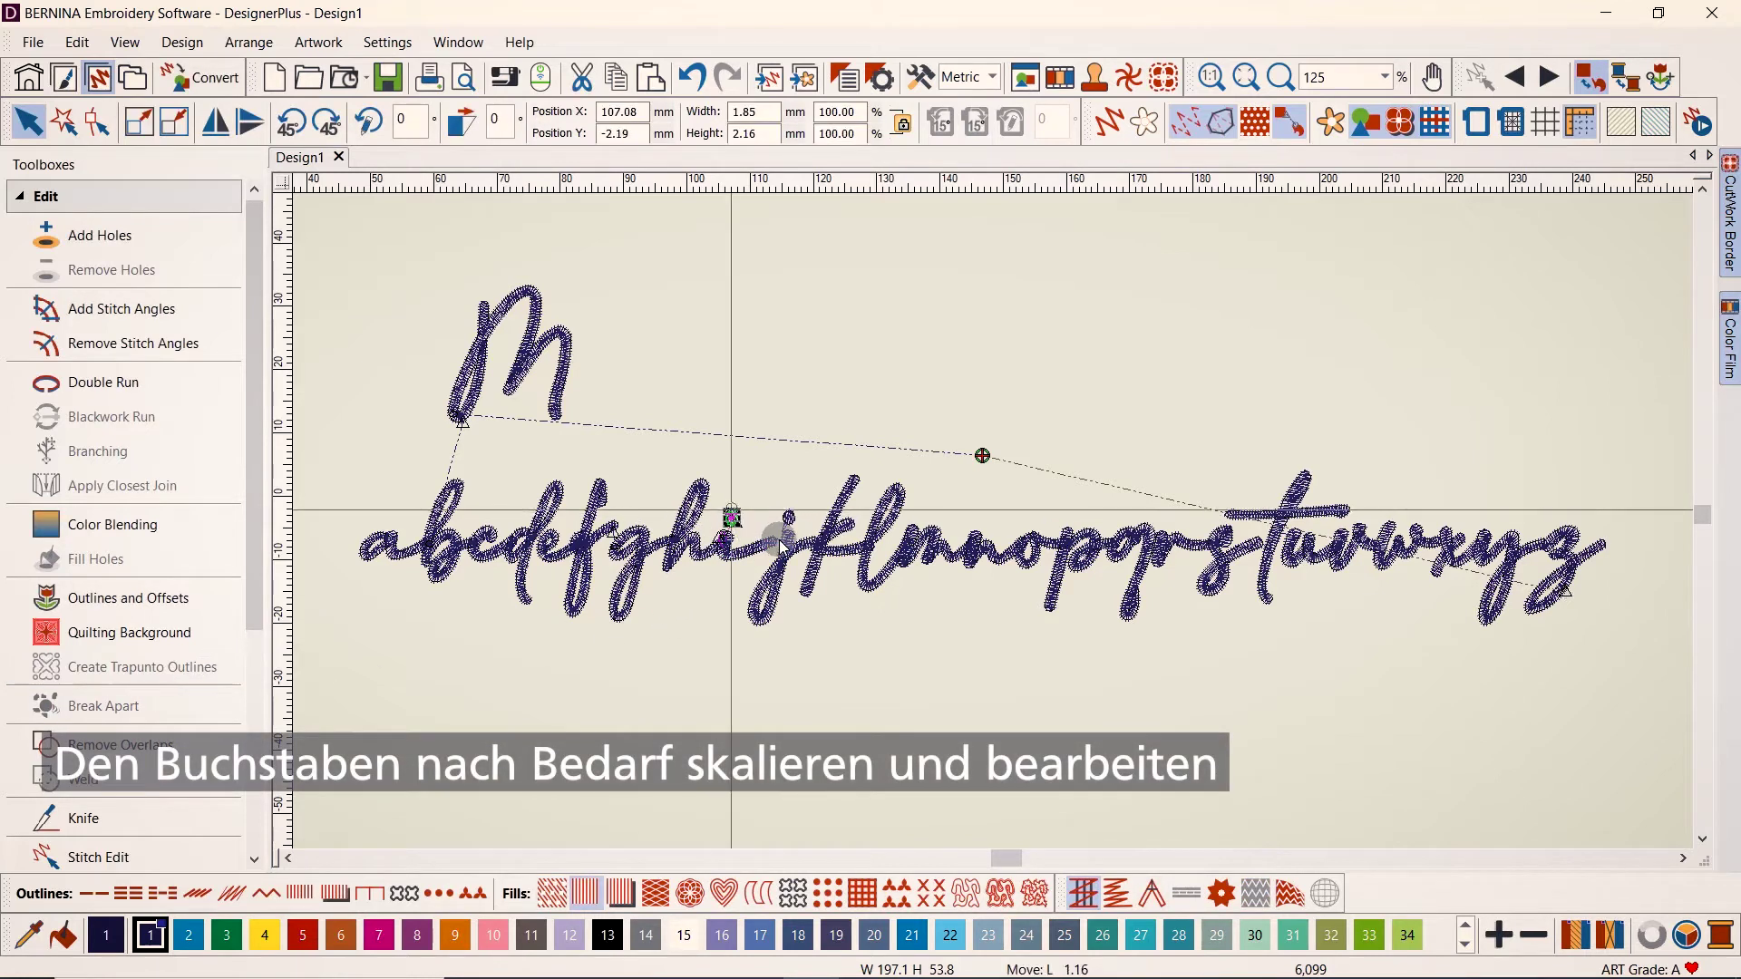
Step: Break the letter j apart into separate objects and nudge its dot upward
left_click(781, 544)
left_click(181, 706)
left_click(682, 546)
left_click(779, 508)
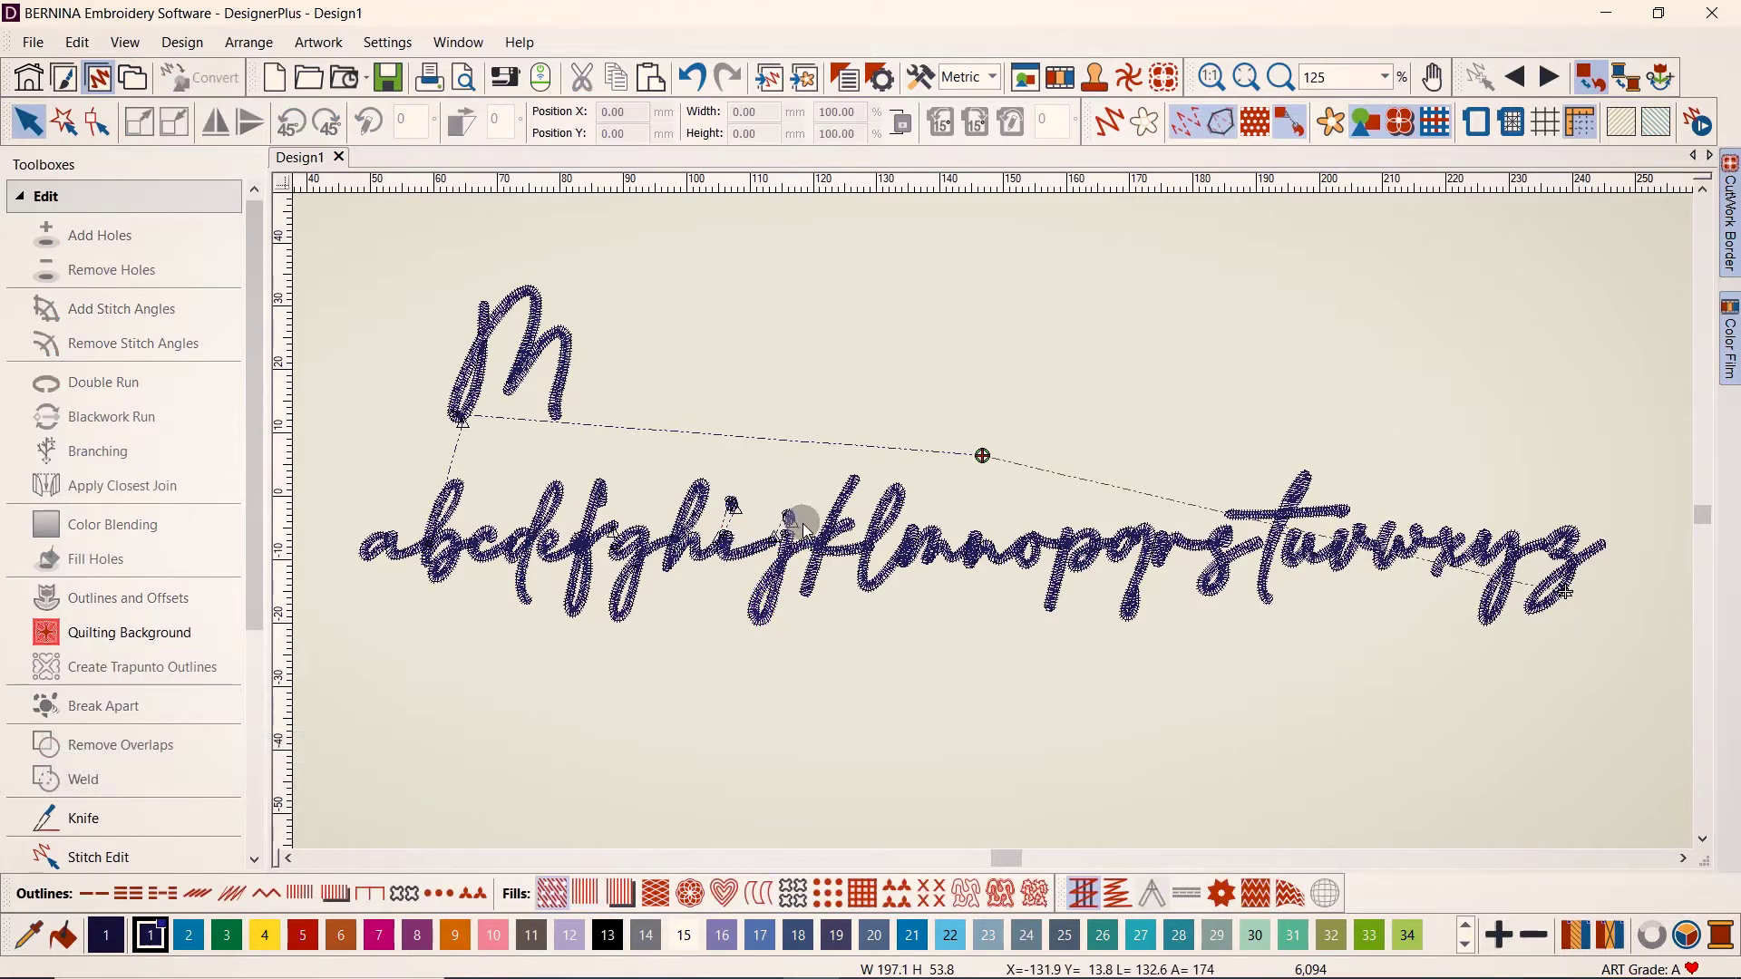
left_click(792, 518)
key("Up")
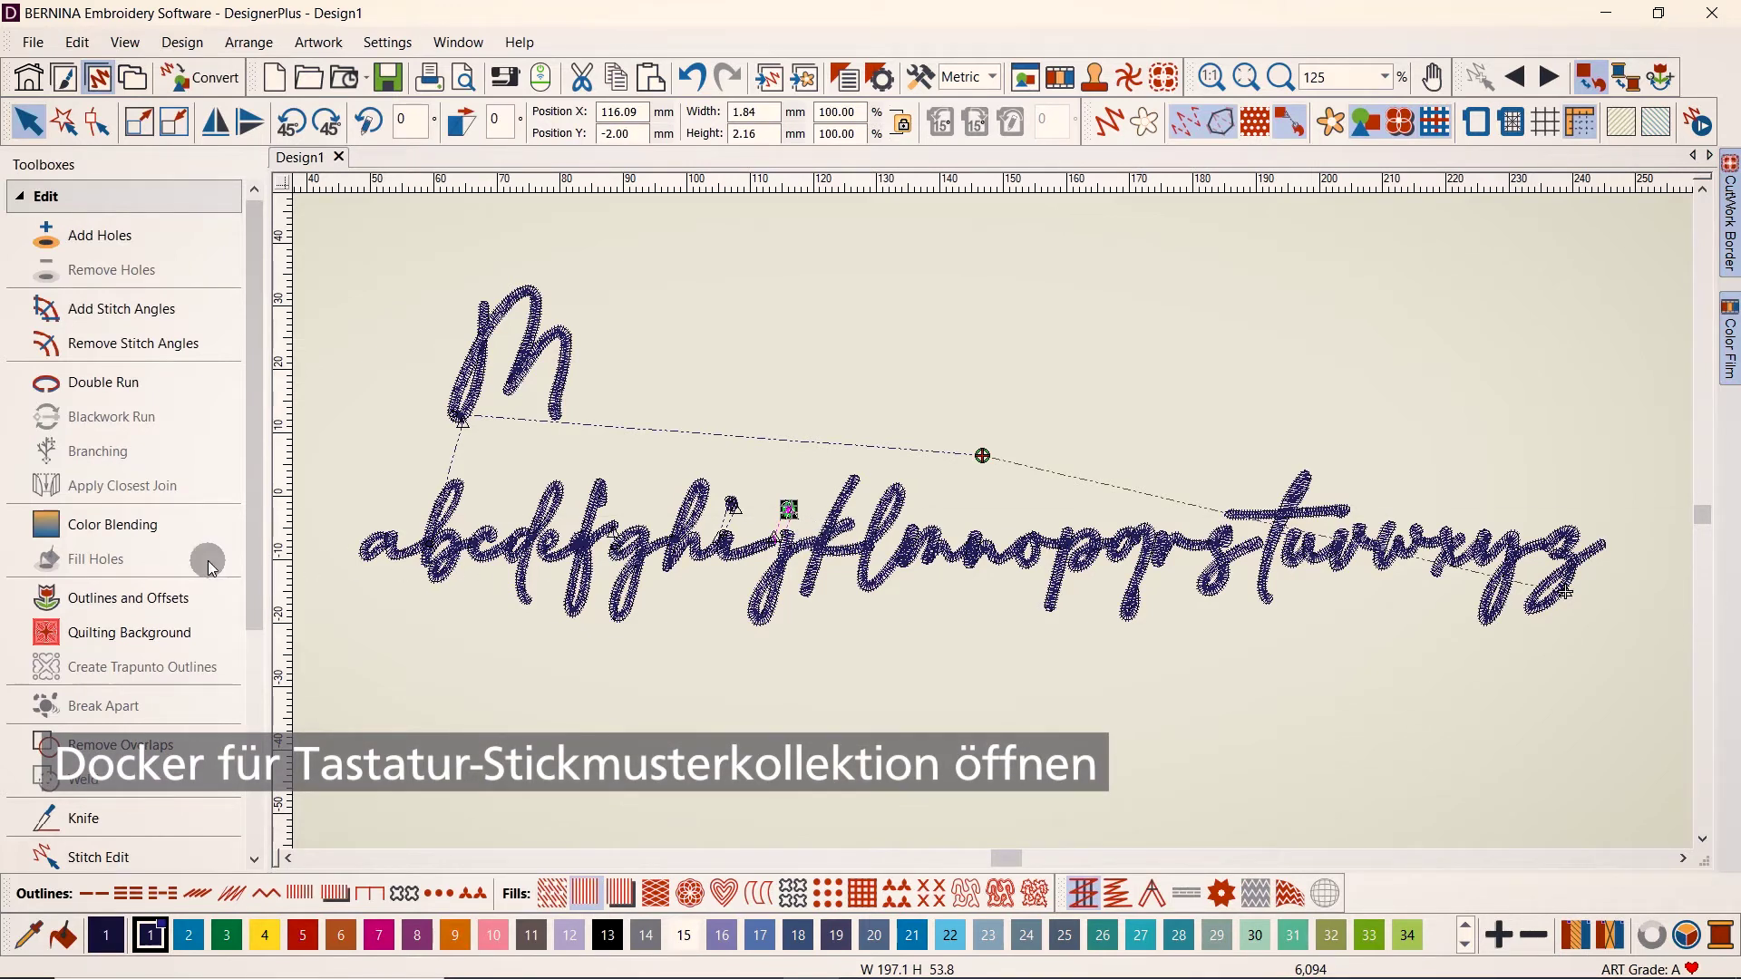
Step: Reopen the Keyboard Design Collection docker, choose the Amalfi Coast edited collection and filter its characters by Lowercase letters
scroll(211, 566, "down", 5)
left_click(194, 633)
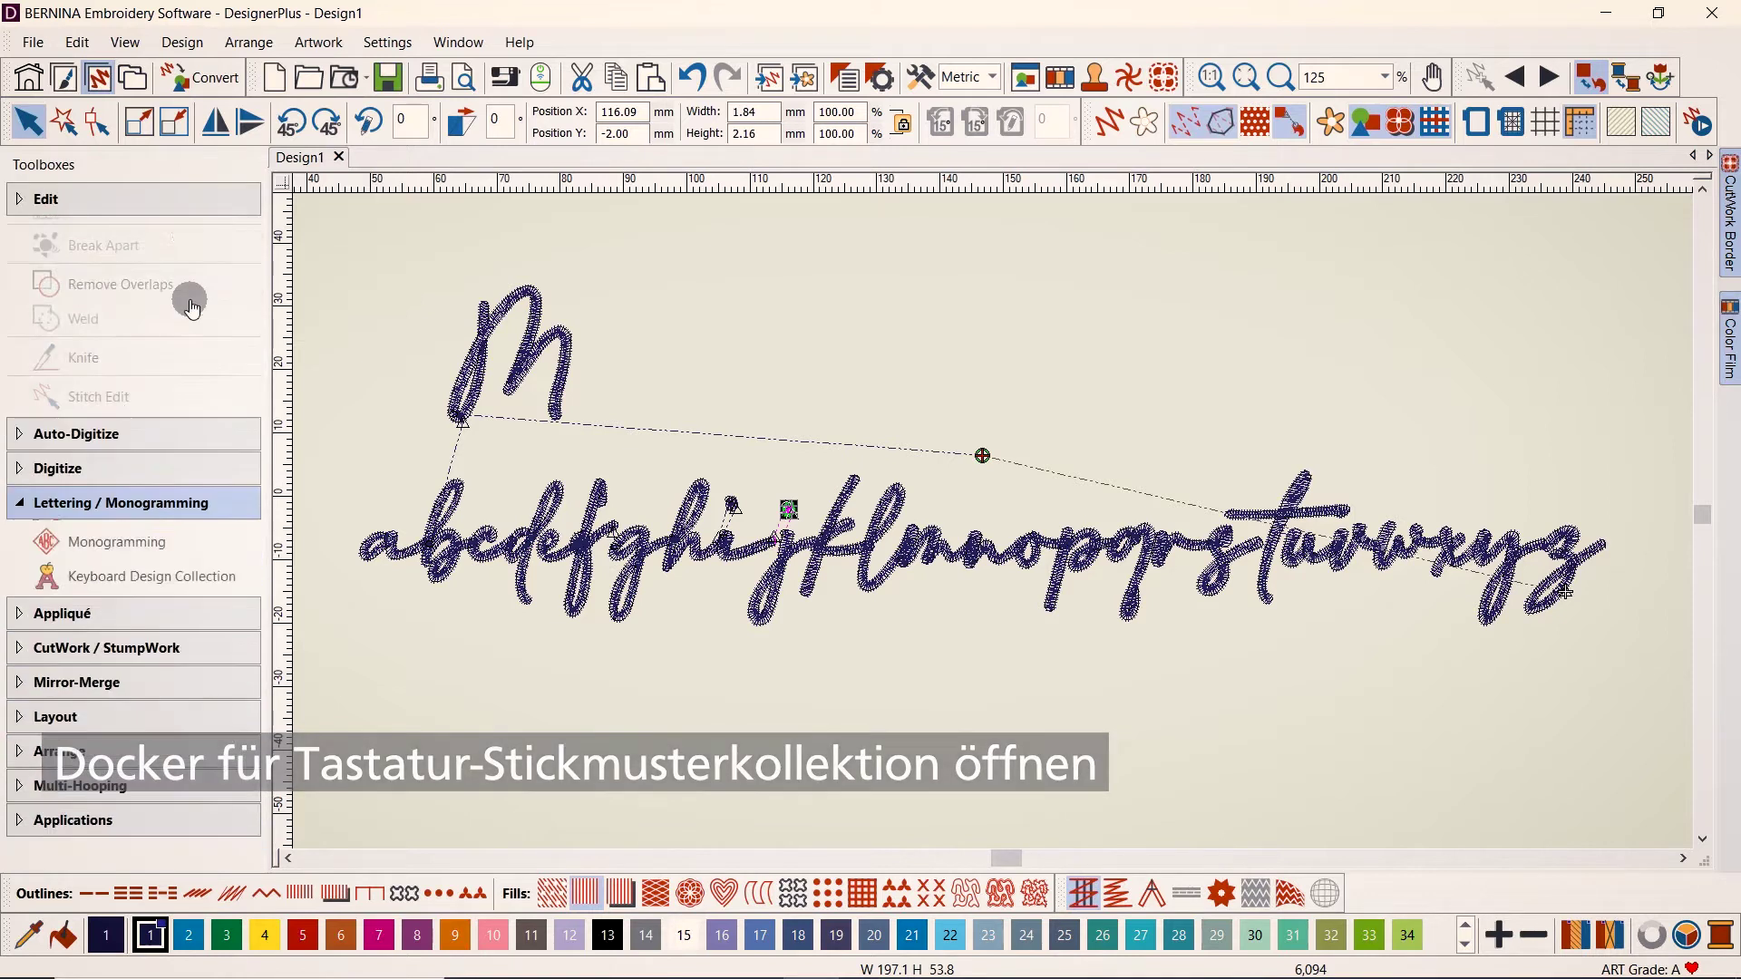
left_click(188, 409)
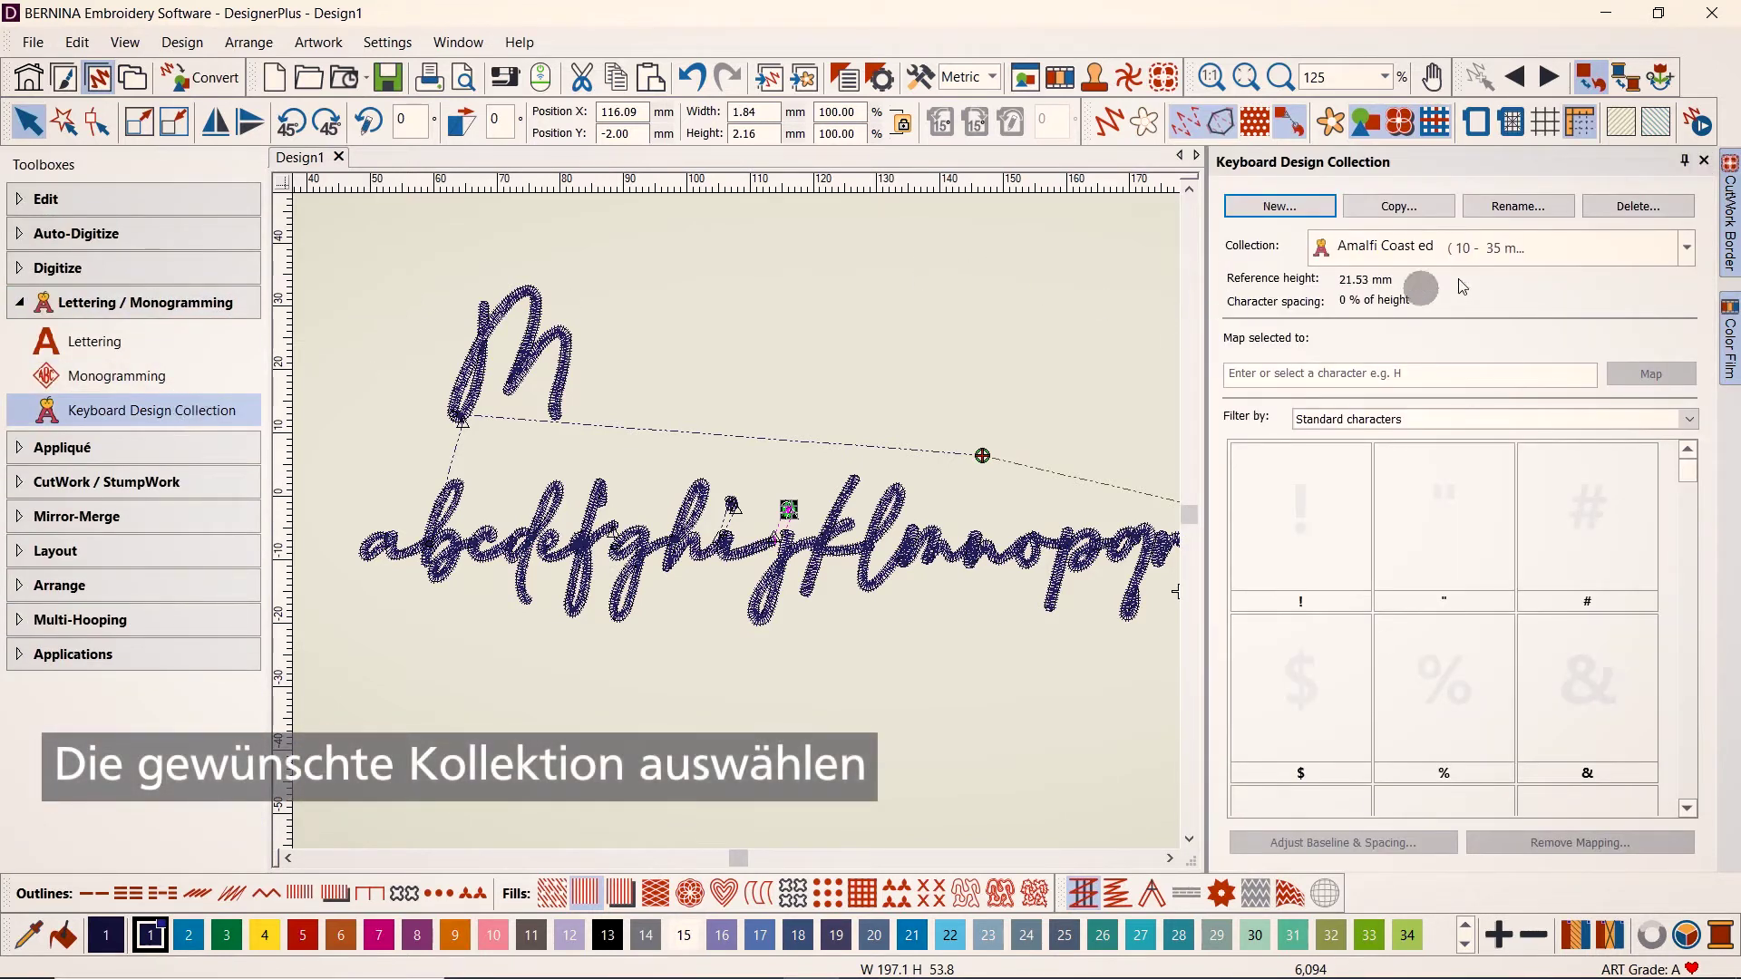
left_click(1687, 249)
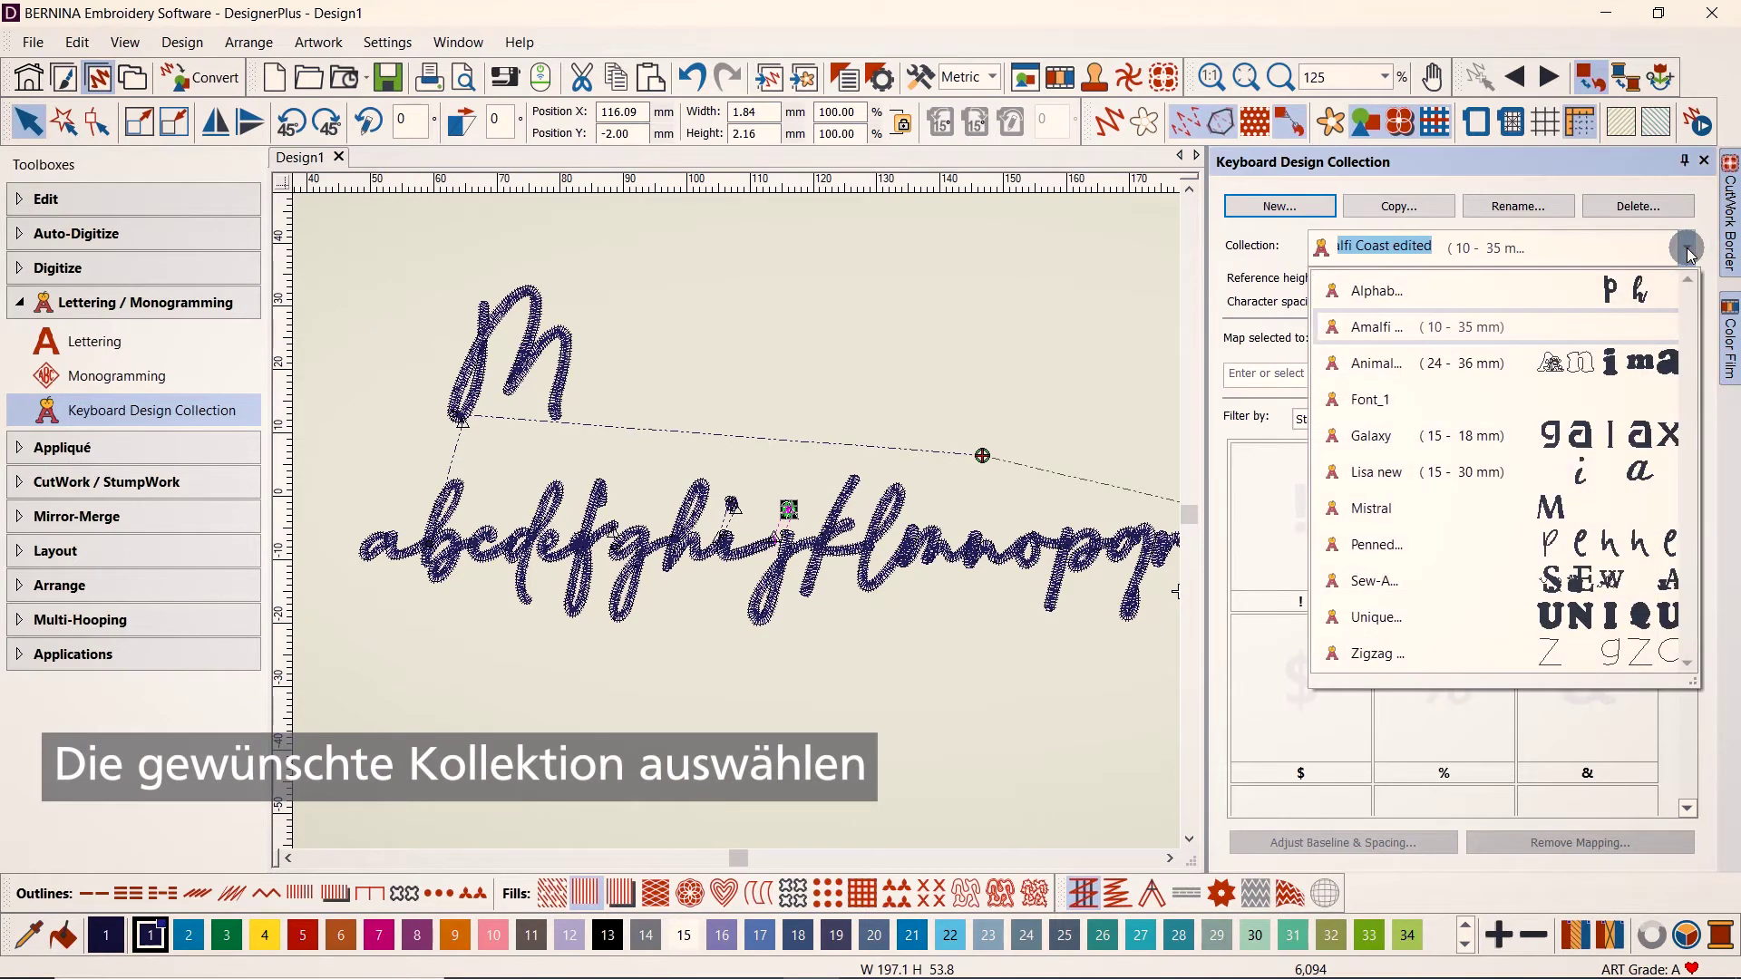
left_click(1571, 337)
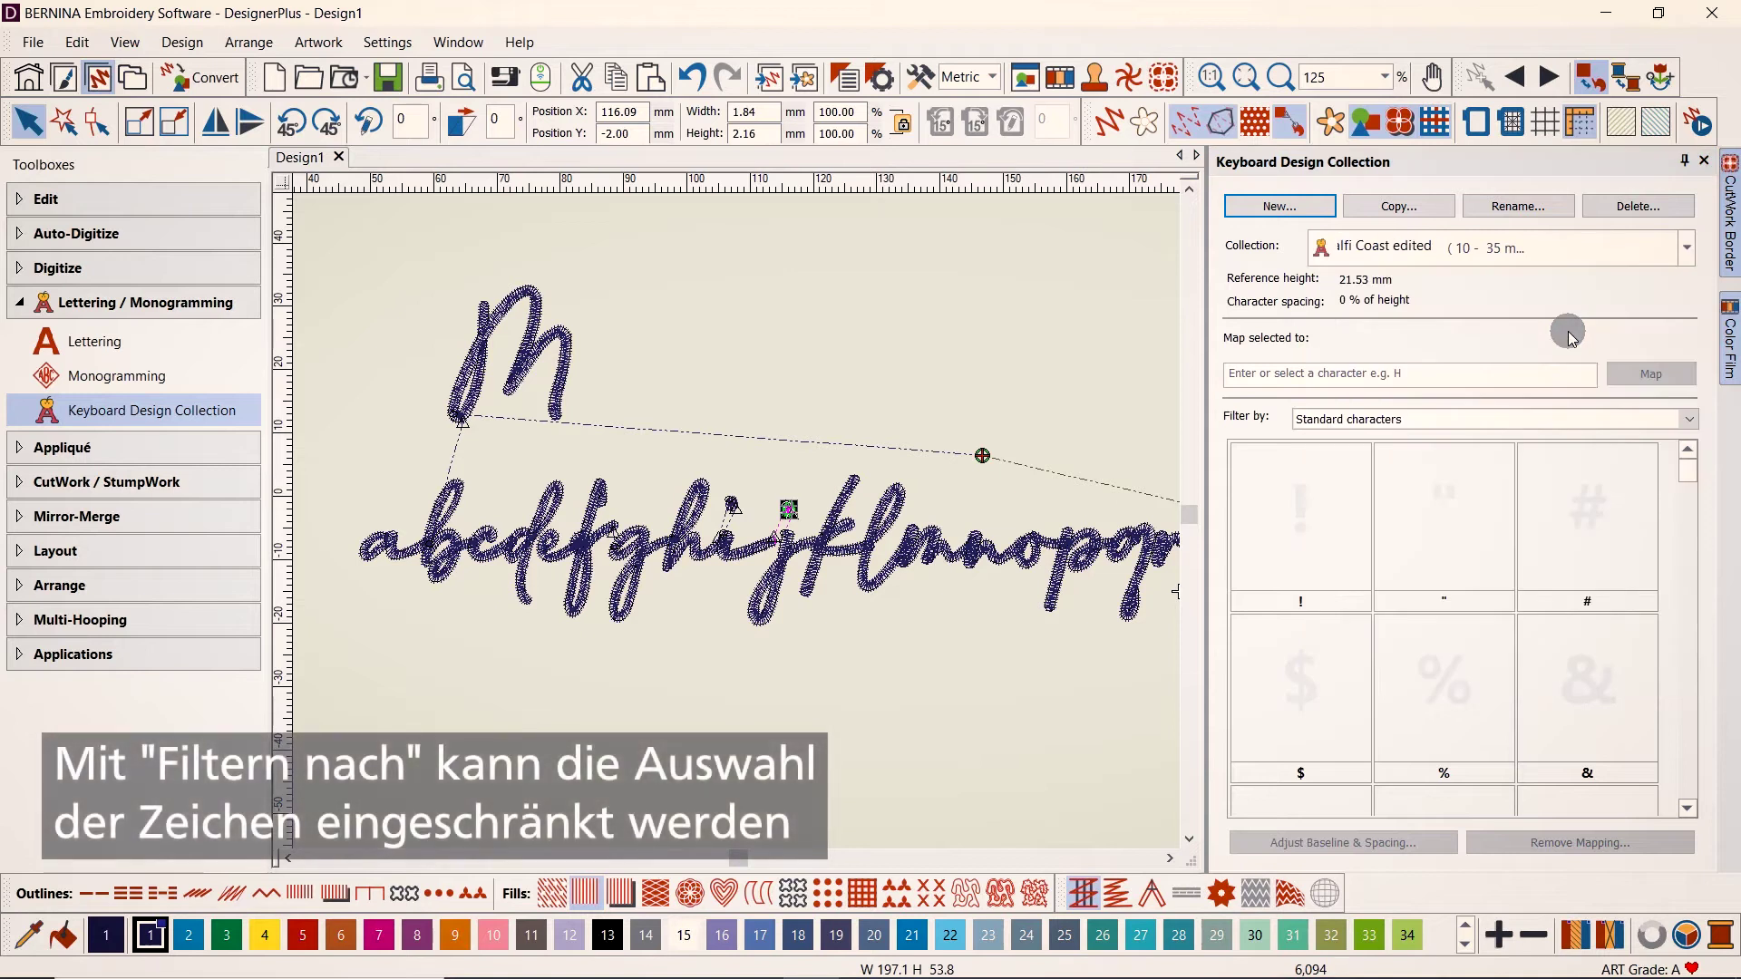
left_click(1507, 419)
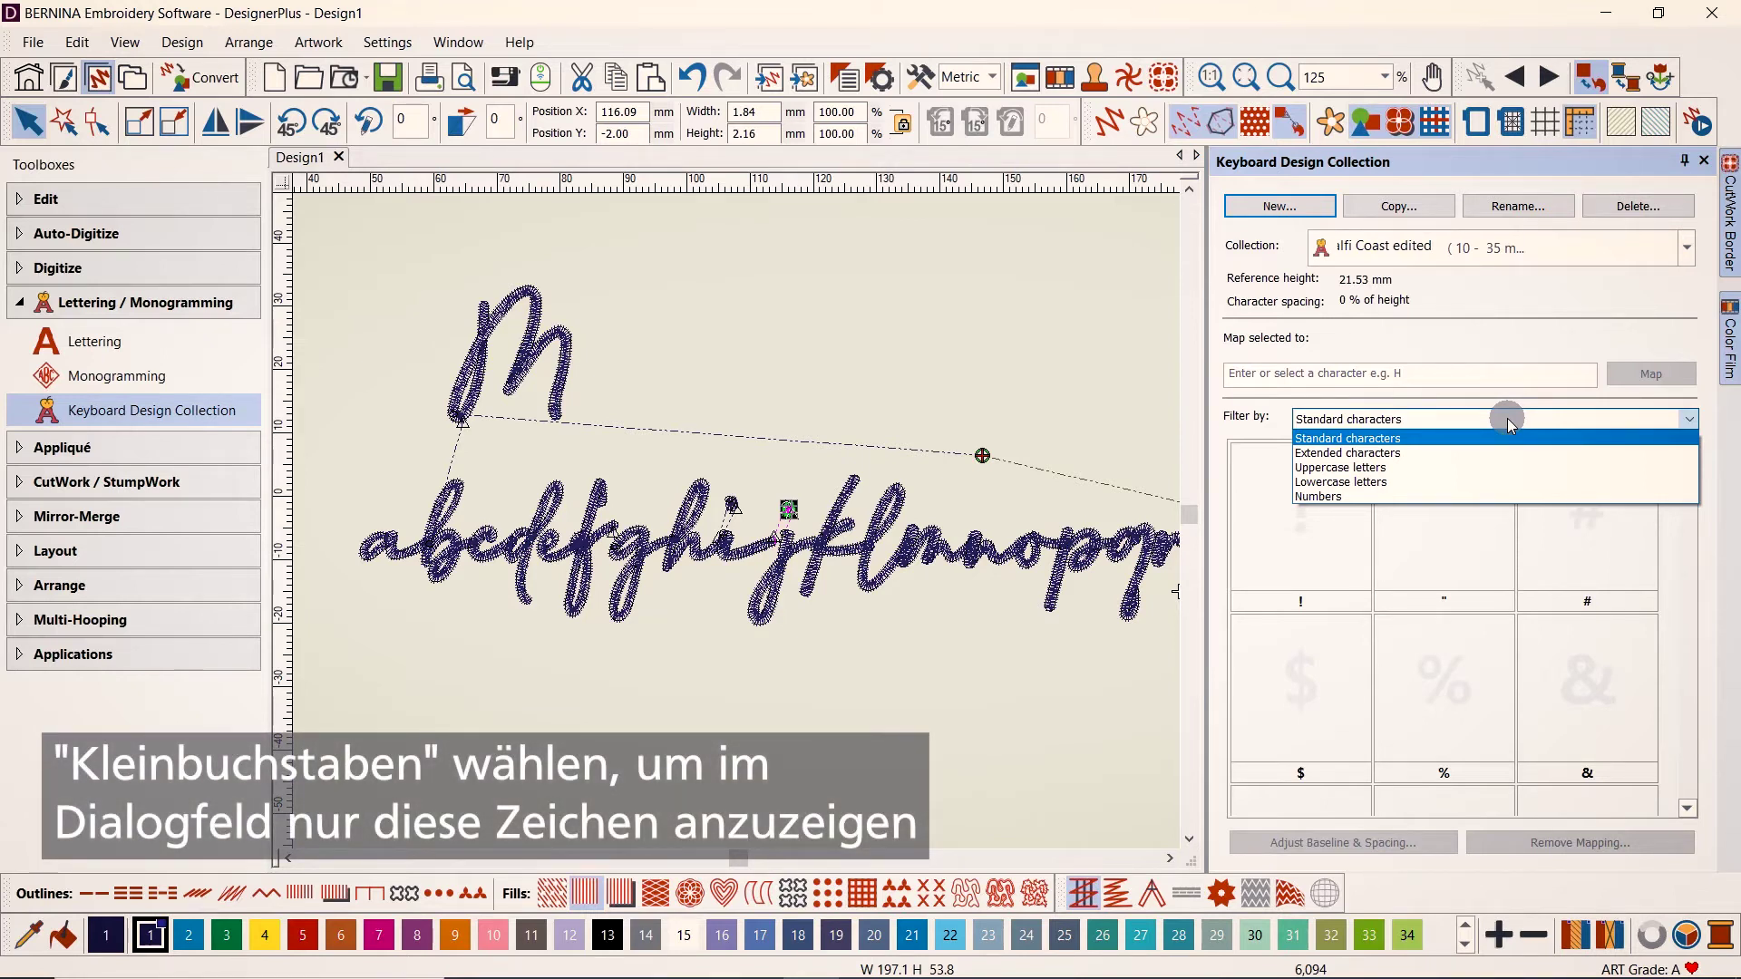
left_click(1488, 481)
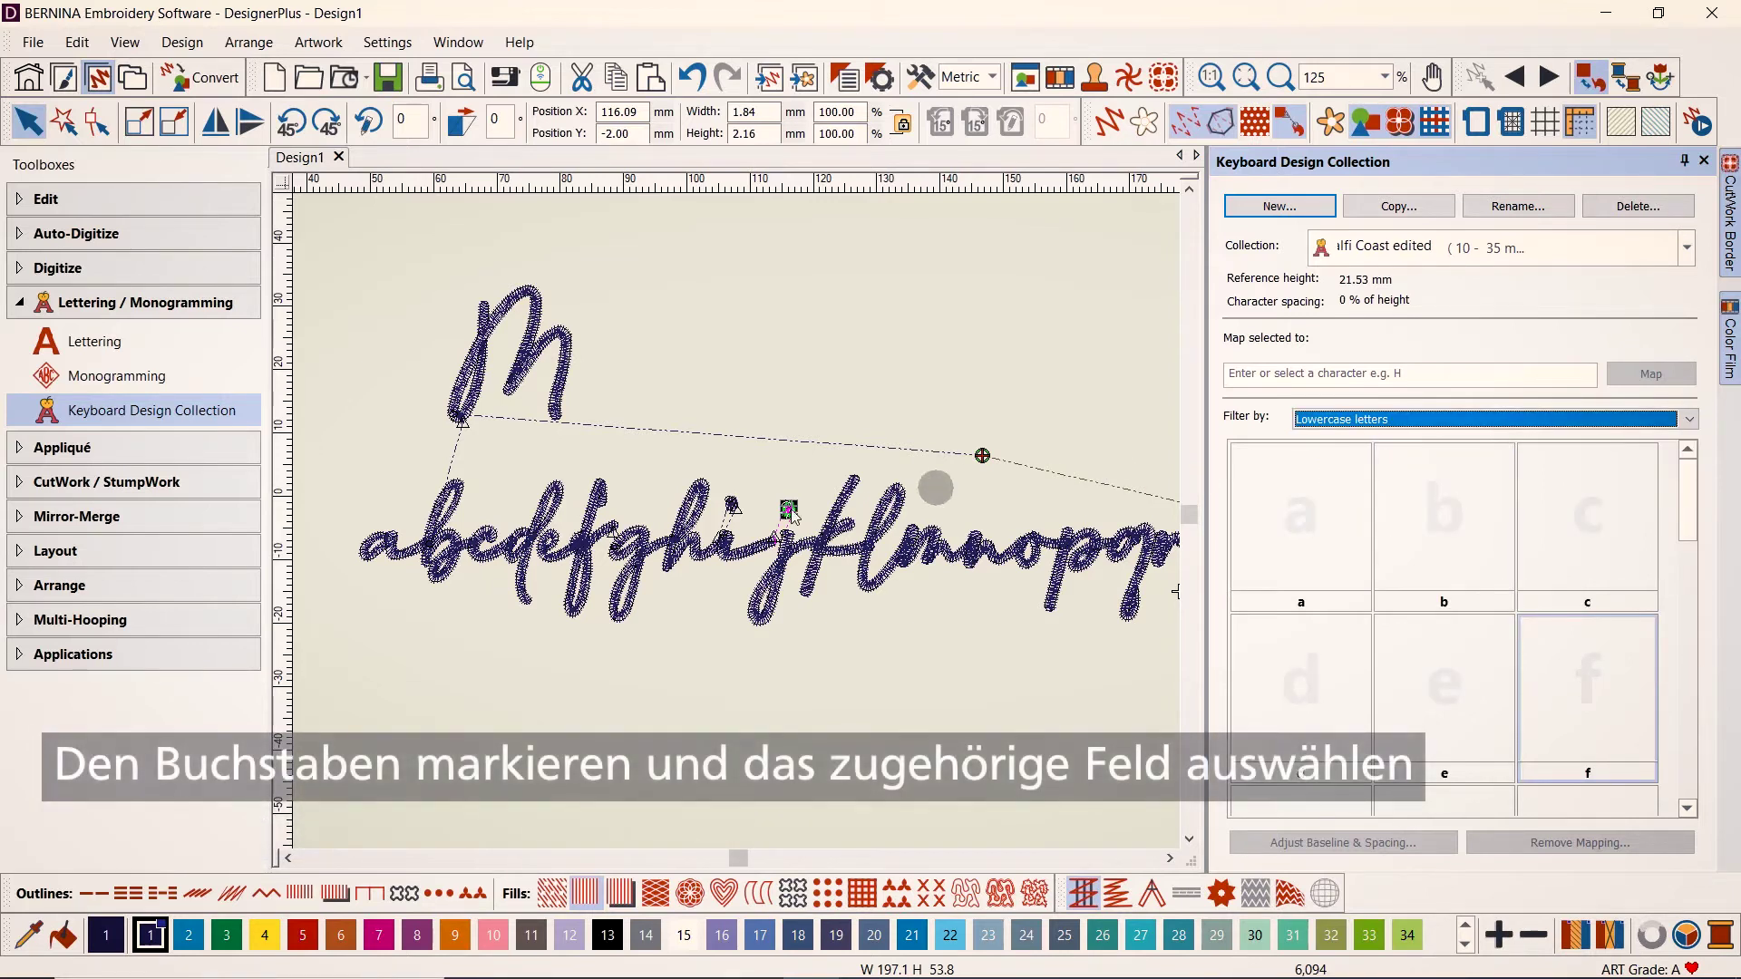
Step: Map the embroidered letters a, b and c to their matching characters in the collection
left_click(387, 550)
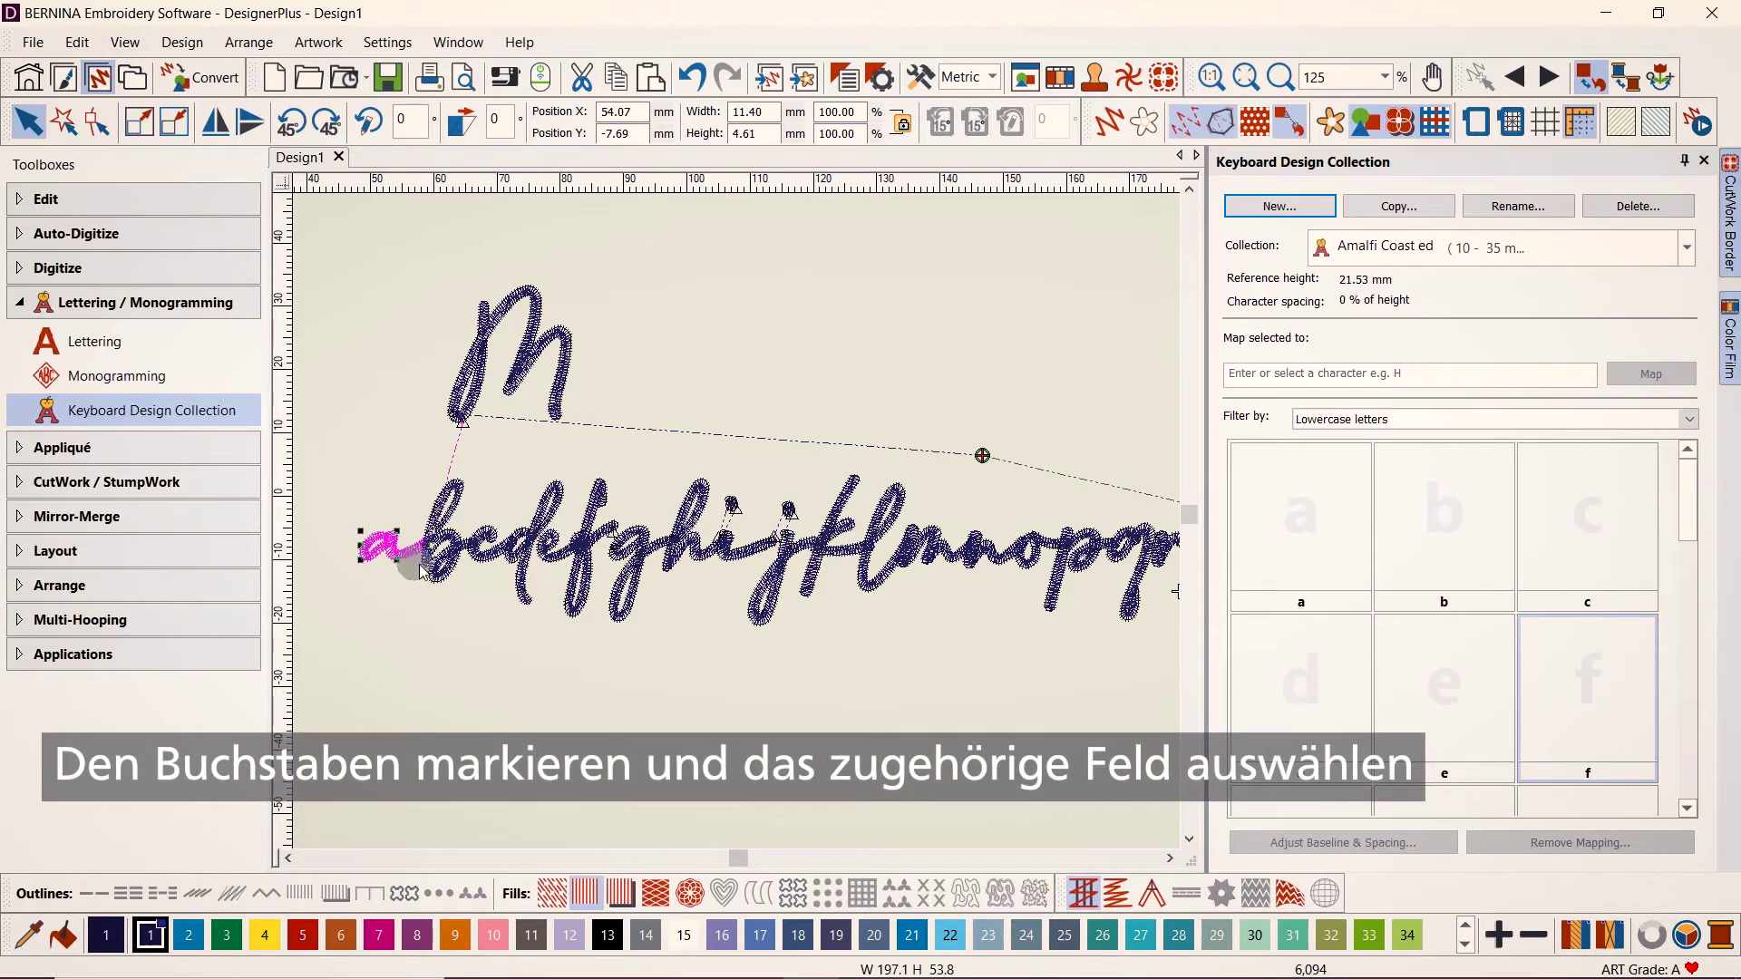
left_click(1267, 568)
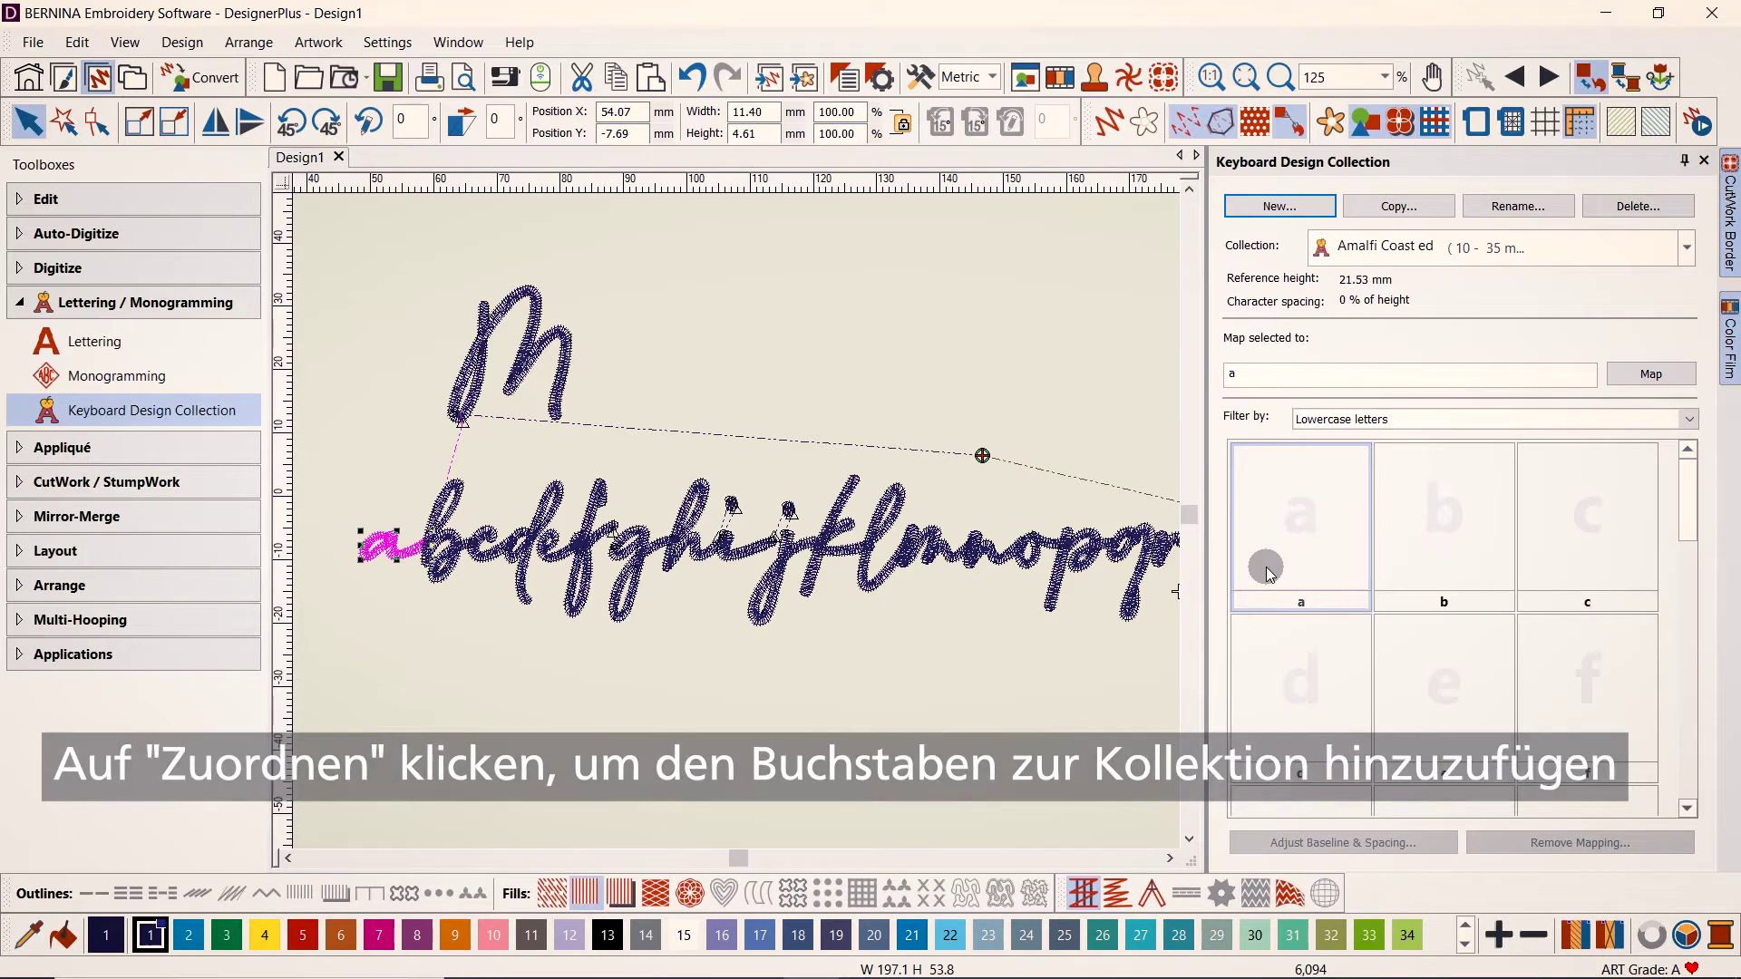
left_click(1648, 374)
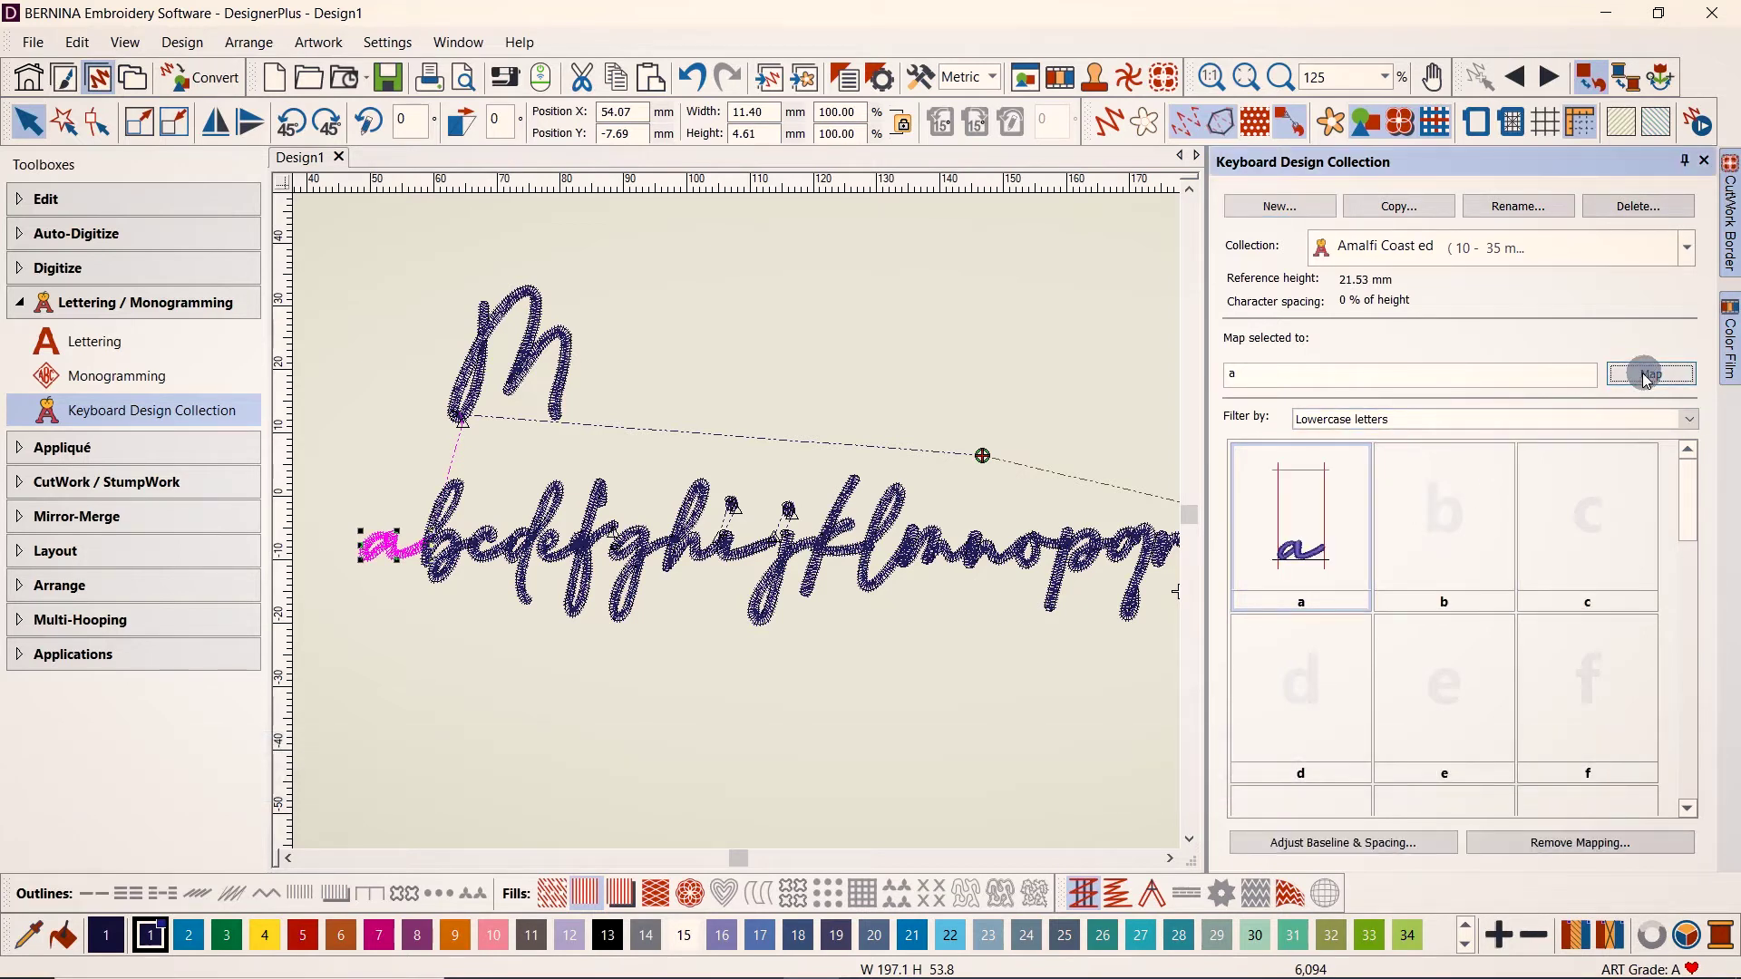
left_click(449, 542)
left_click(1421, 558)
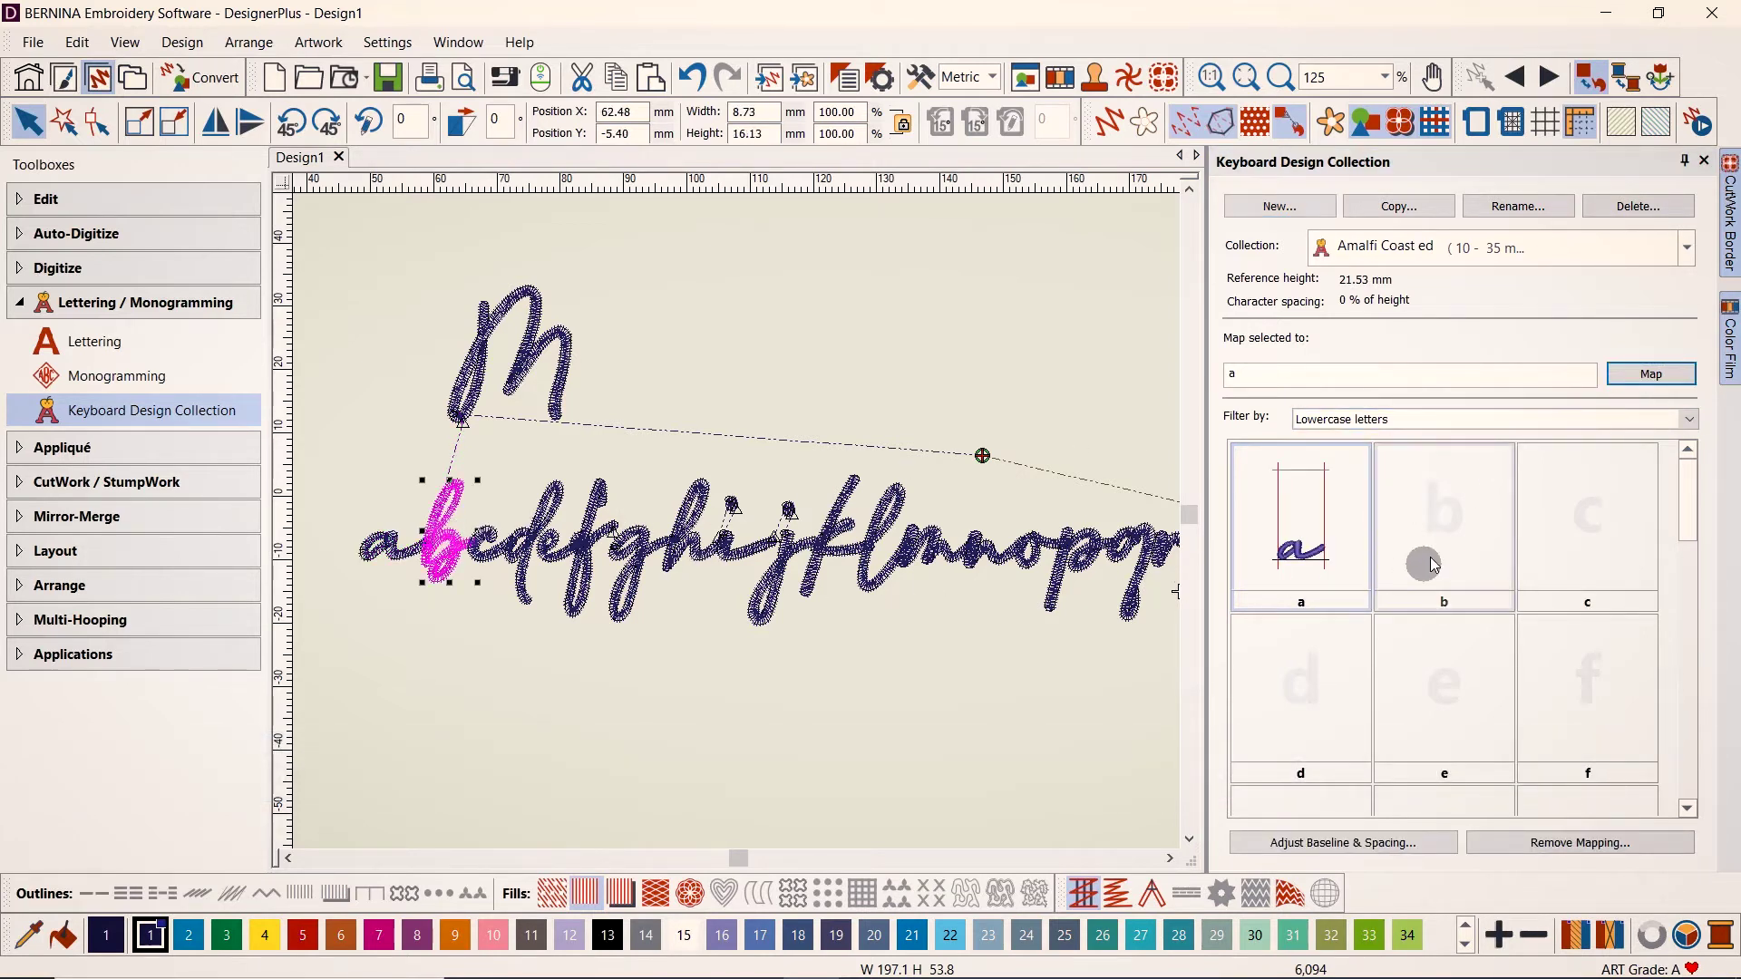
left_click(1637, 373)
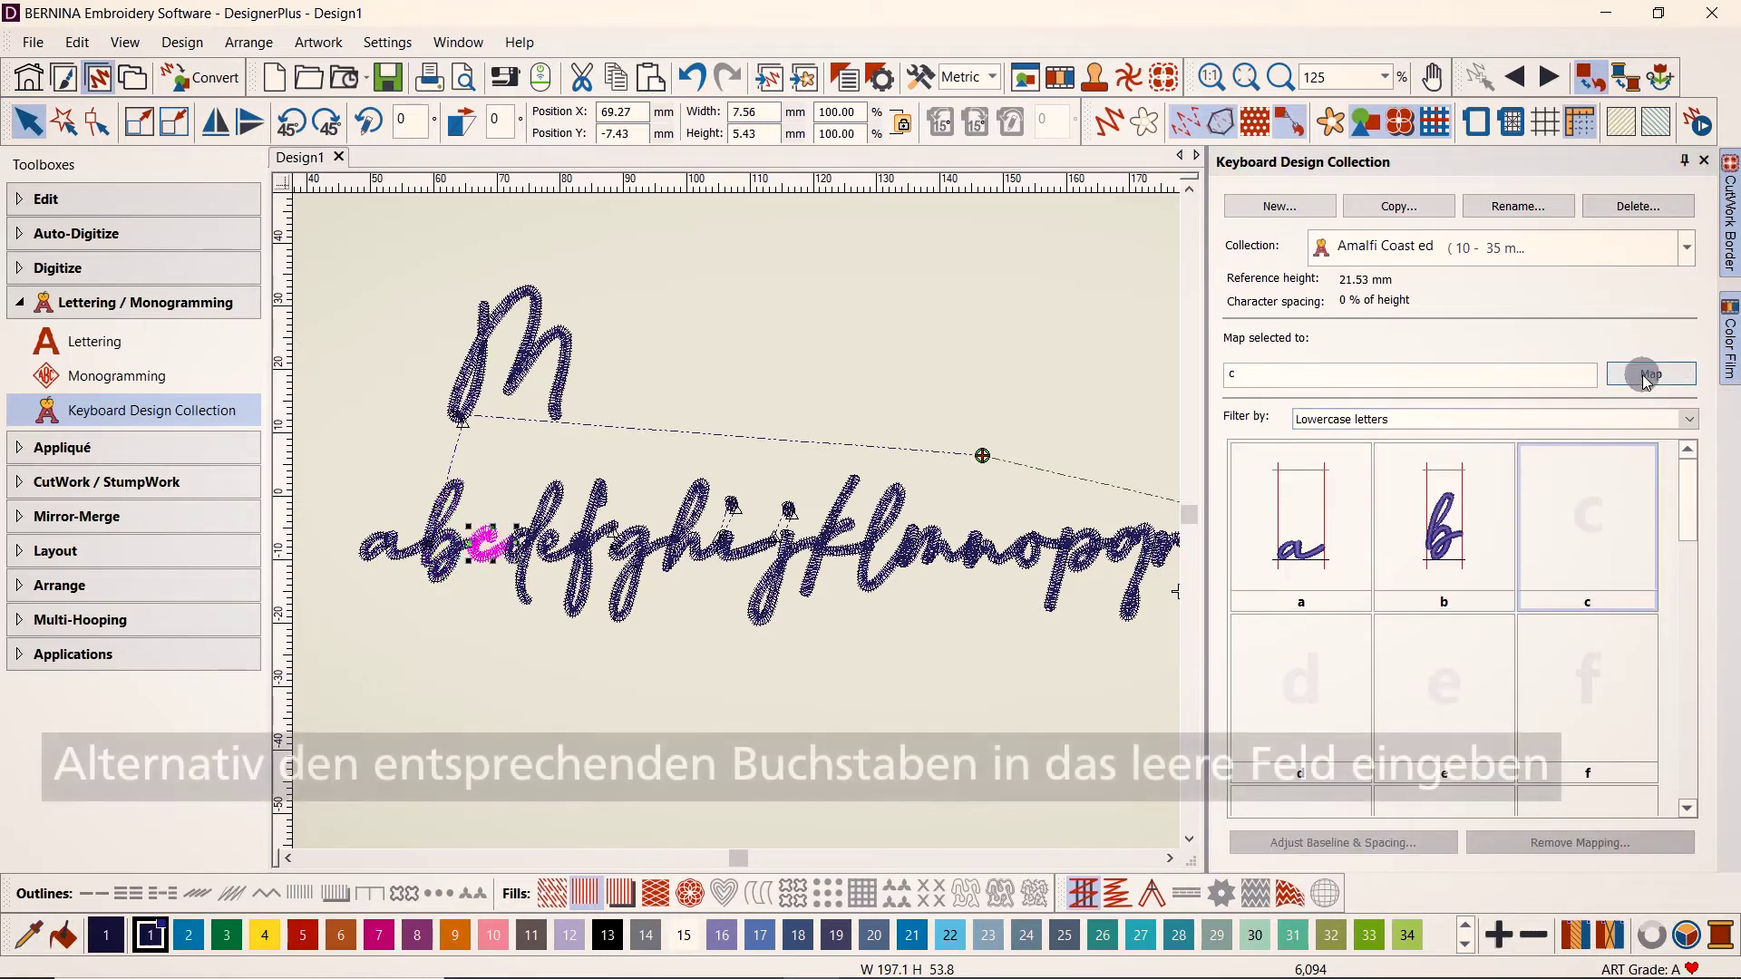
Step: Map the embroidered letters d, e and f to the collection by entering each one's character
left_click(530, 533)
left_click(1251, 378)
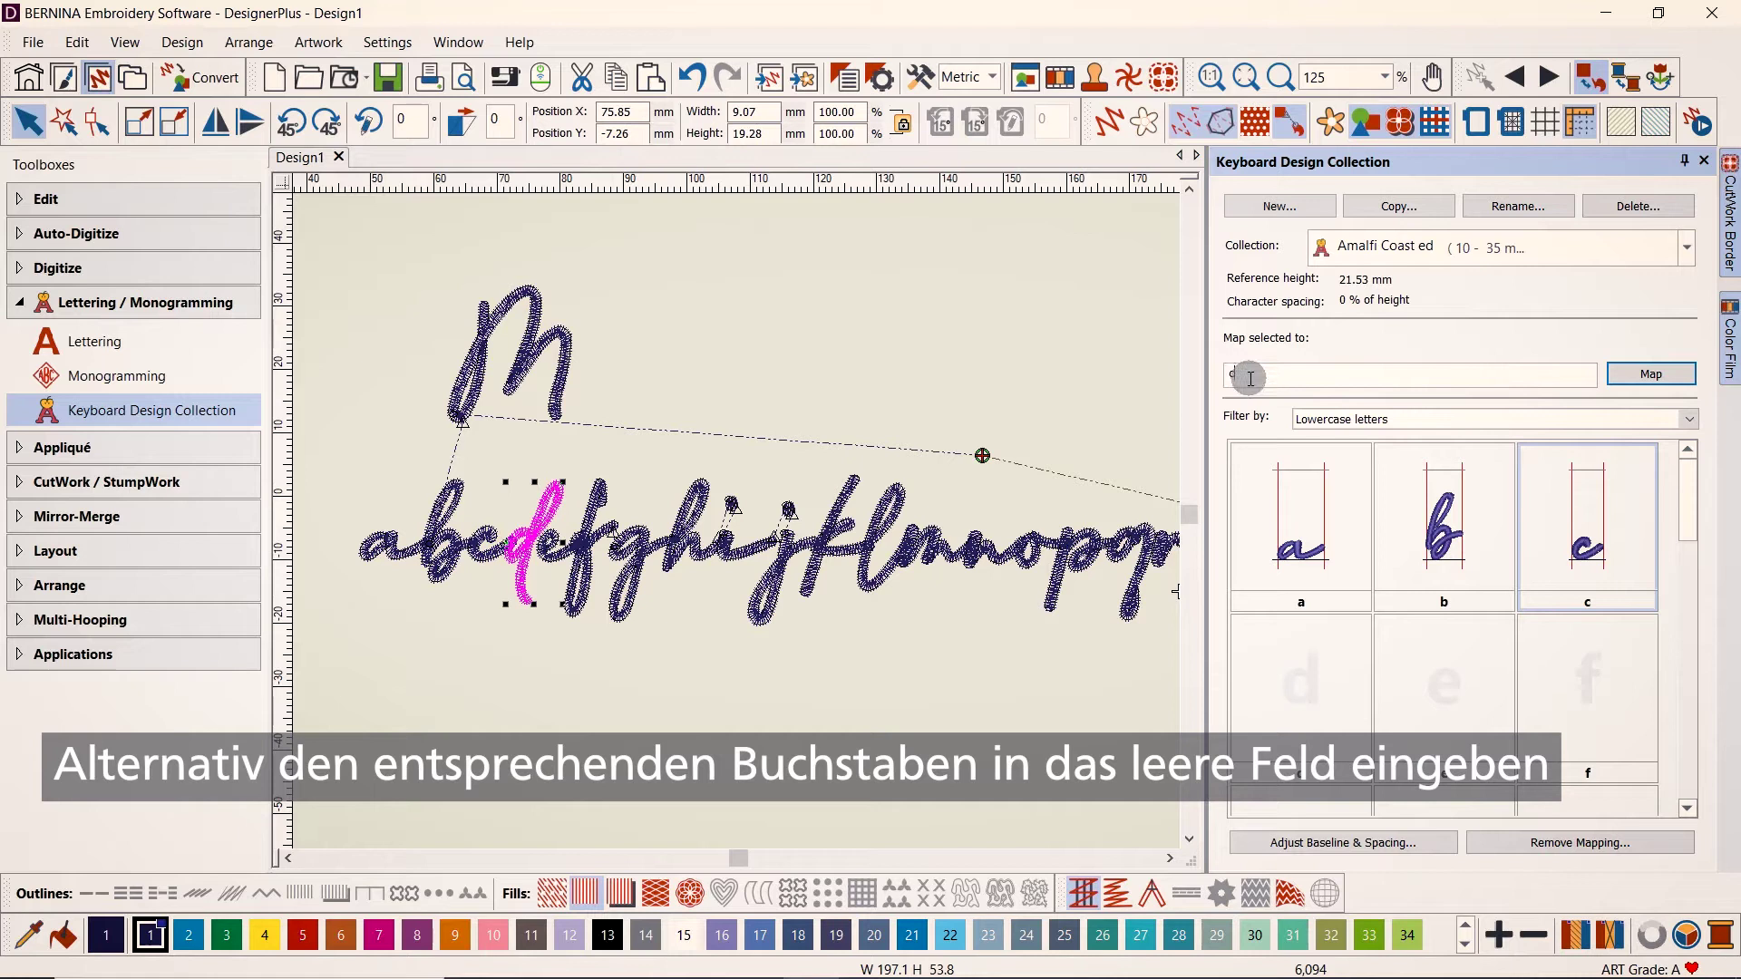
left_click(1645, 374)
left_click(554, 544)
left_click(1217, 379)
type("e")
left_click(1645, 373)
left_click(587, 544)
left_click(1215, 381)
type("f")
left_click(1645, 373)
Step: Map the embroidered letters g and h to their matching characters in the collection, and select the letter i with its dot
left_click(635, 555)
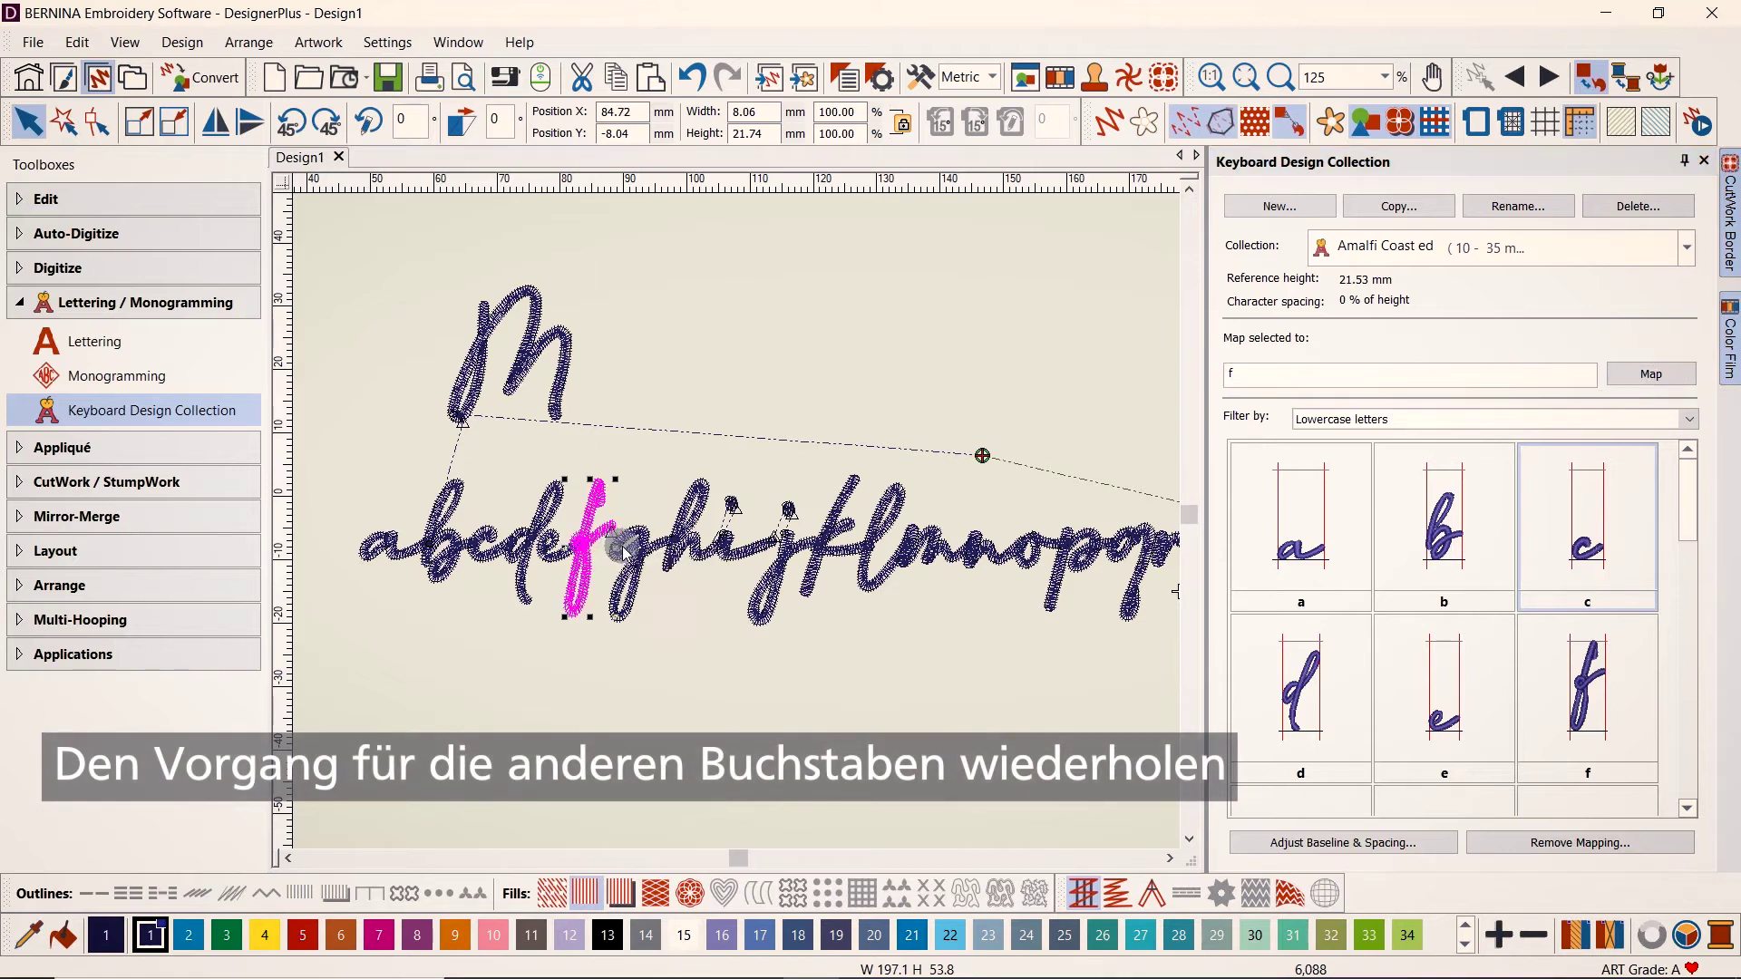
left_click(1369, 696)
scroll(1369, 696, "down", 2)
left_click(1218, 373)
type("g")
left_click(1645, 374)
left_click(694, 526)
left_click(1218, 373)
type("h")
left_click(1645, 374)
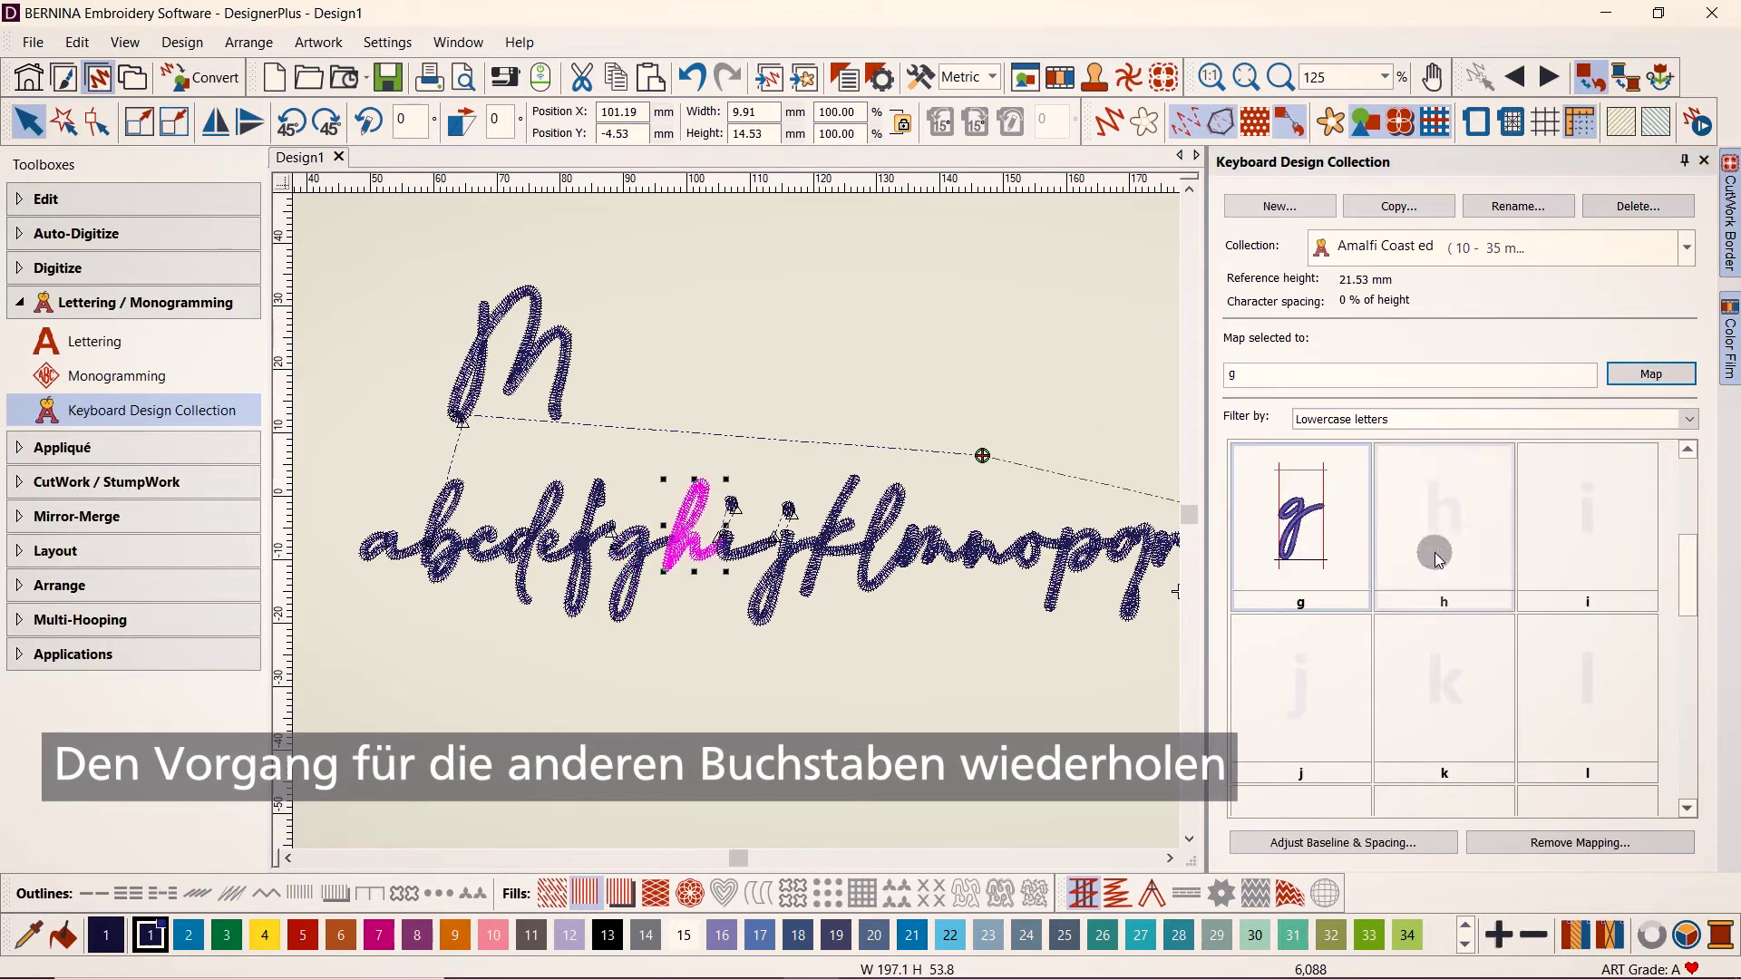
left_click_drag(721, 494, 732, 541)
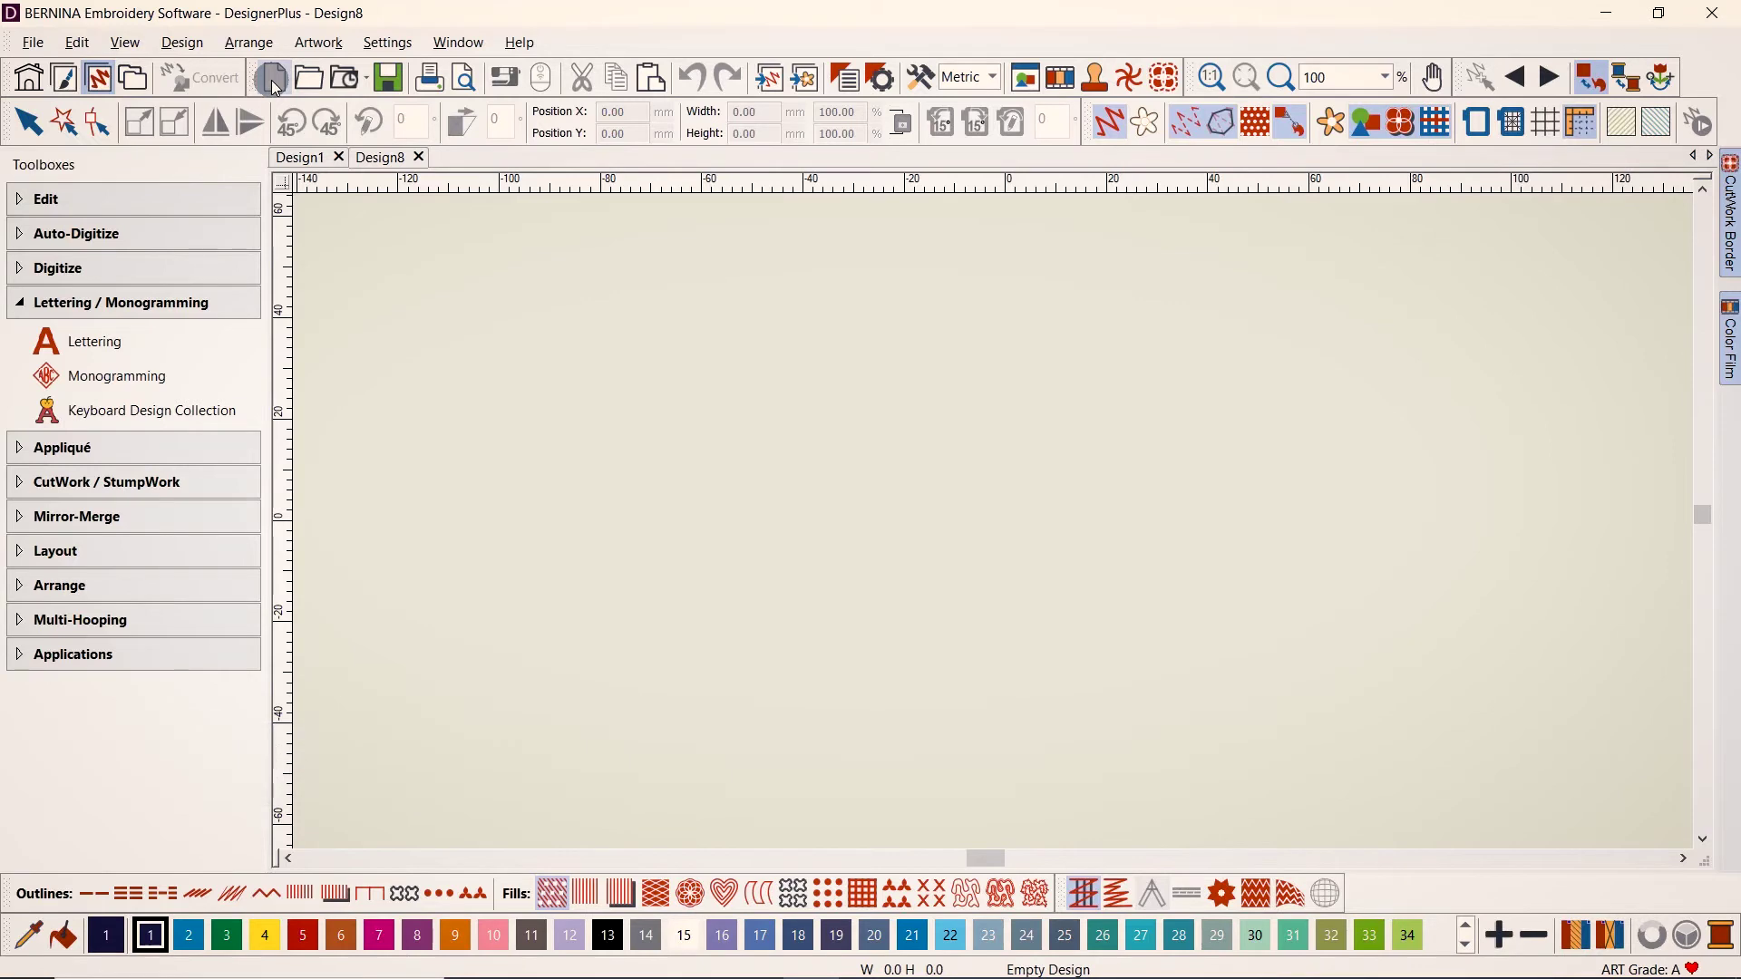
Step: Switch to the Embroidery Library and open the 12452 Damask Alphabet folder under BERNINA 9 Embroidery, Alphabets & Monograms
left_click(138, 76)
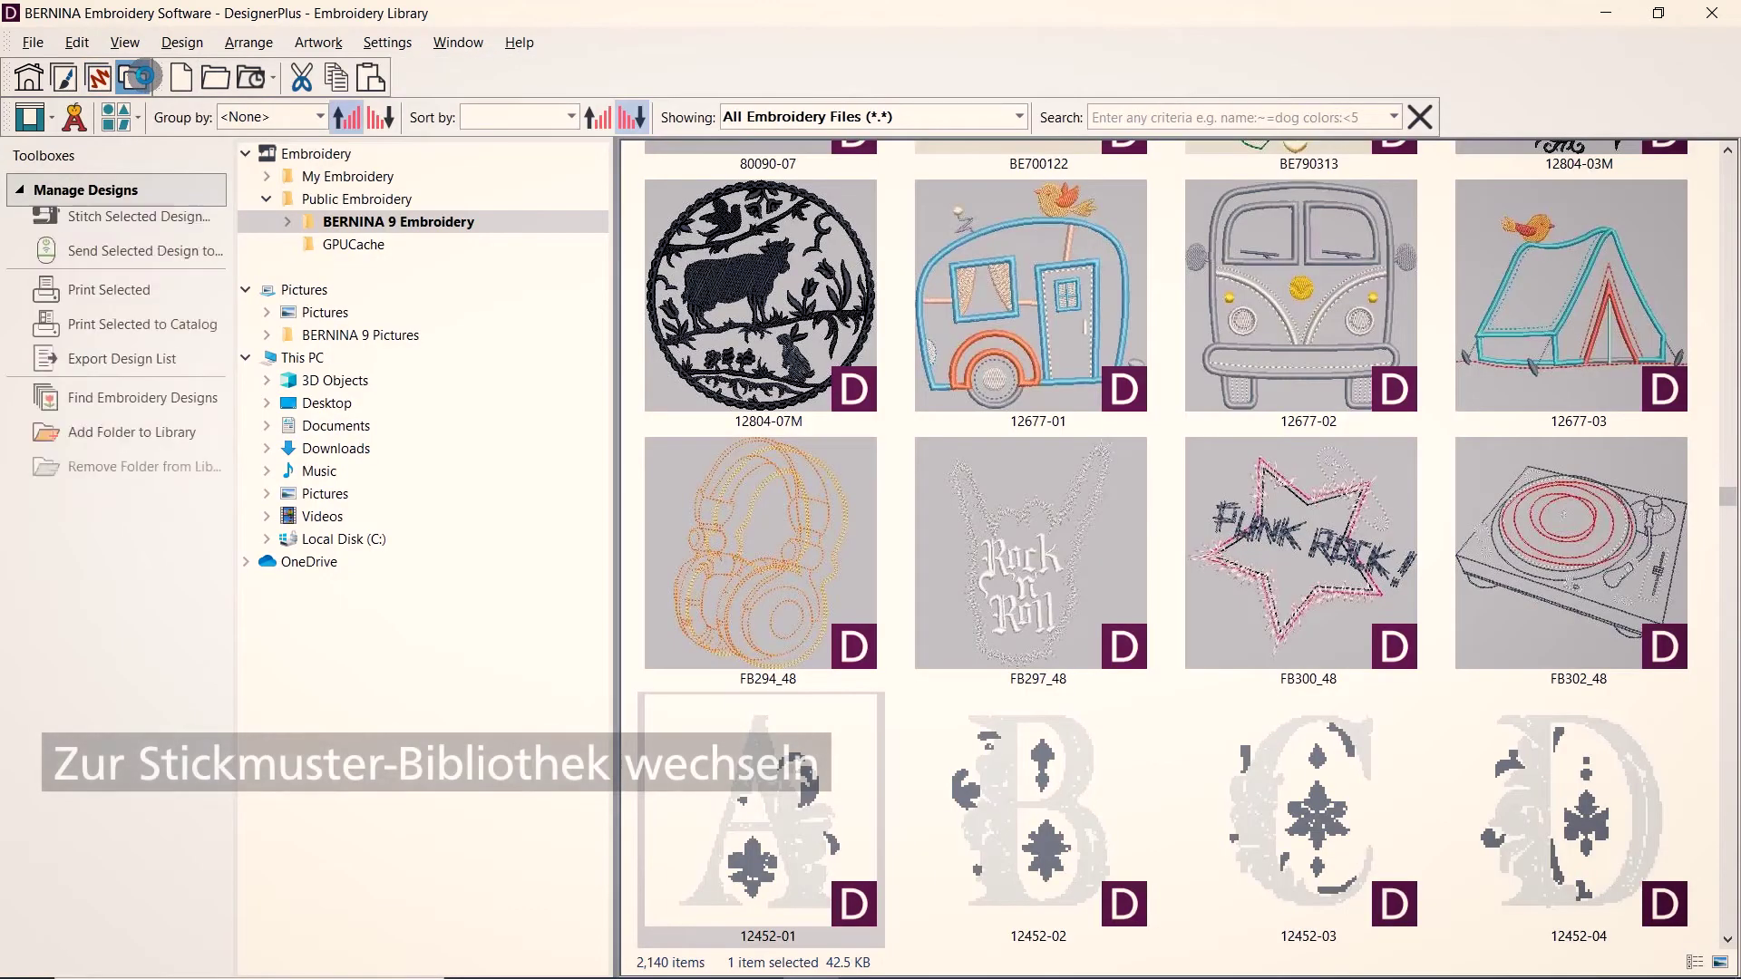
left_click(288, 222)
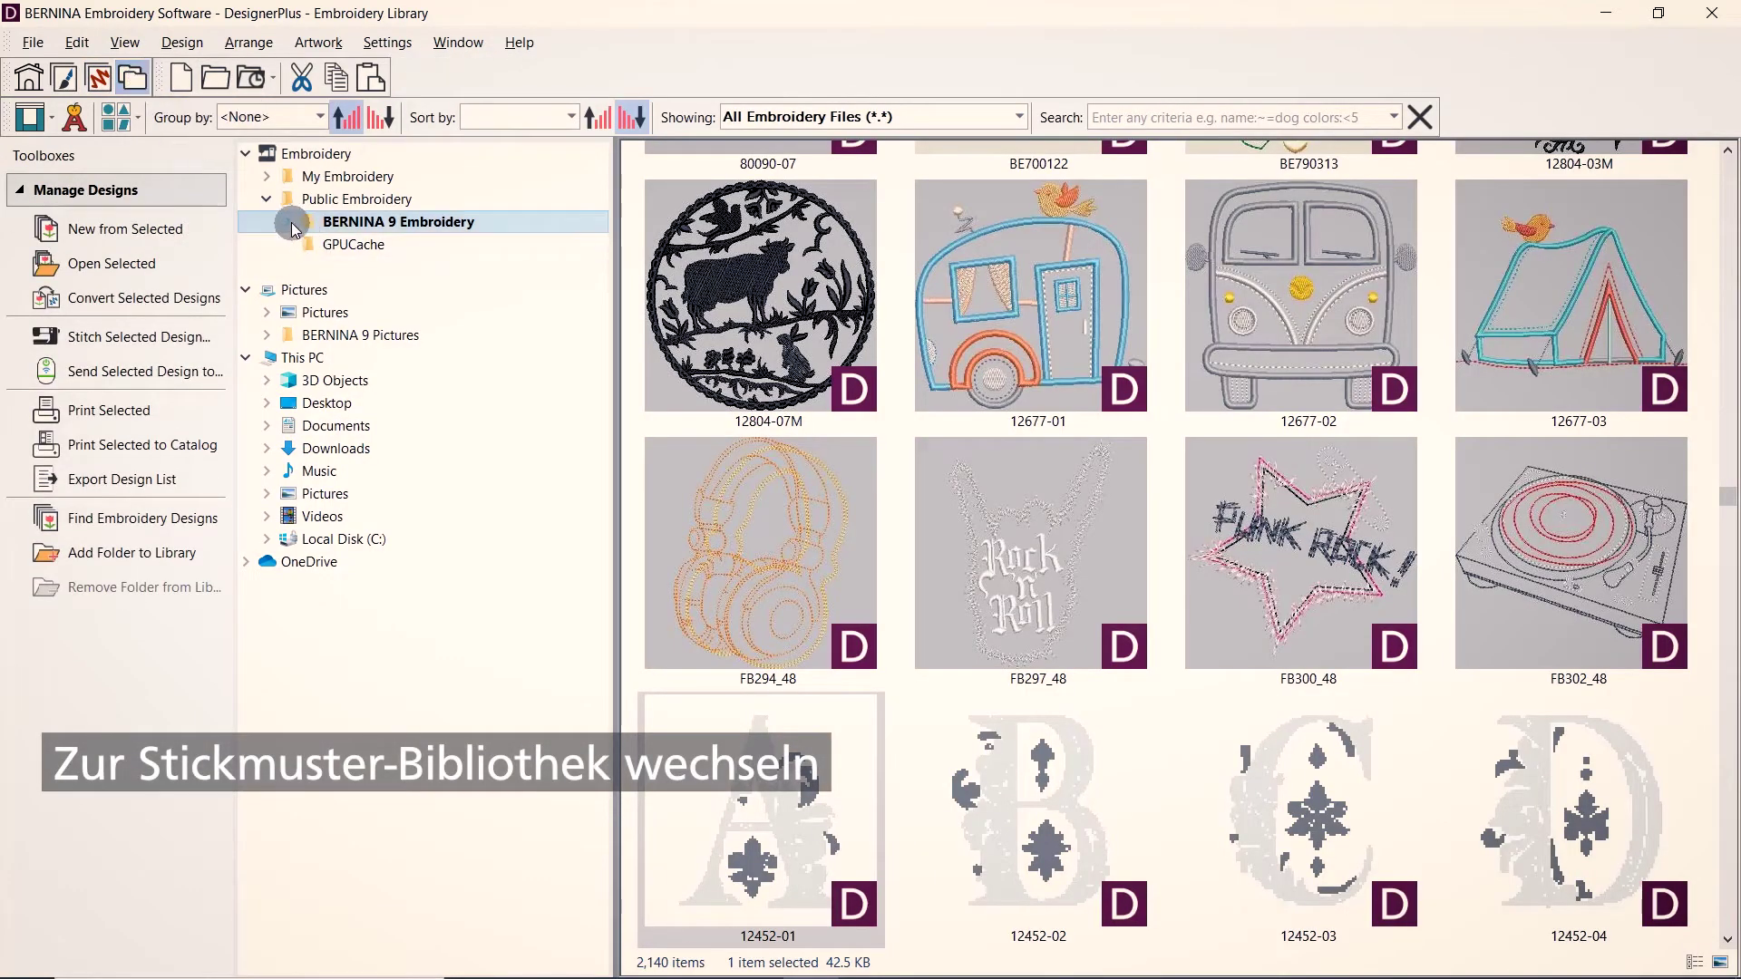
left_click(464, 384)
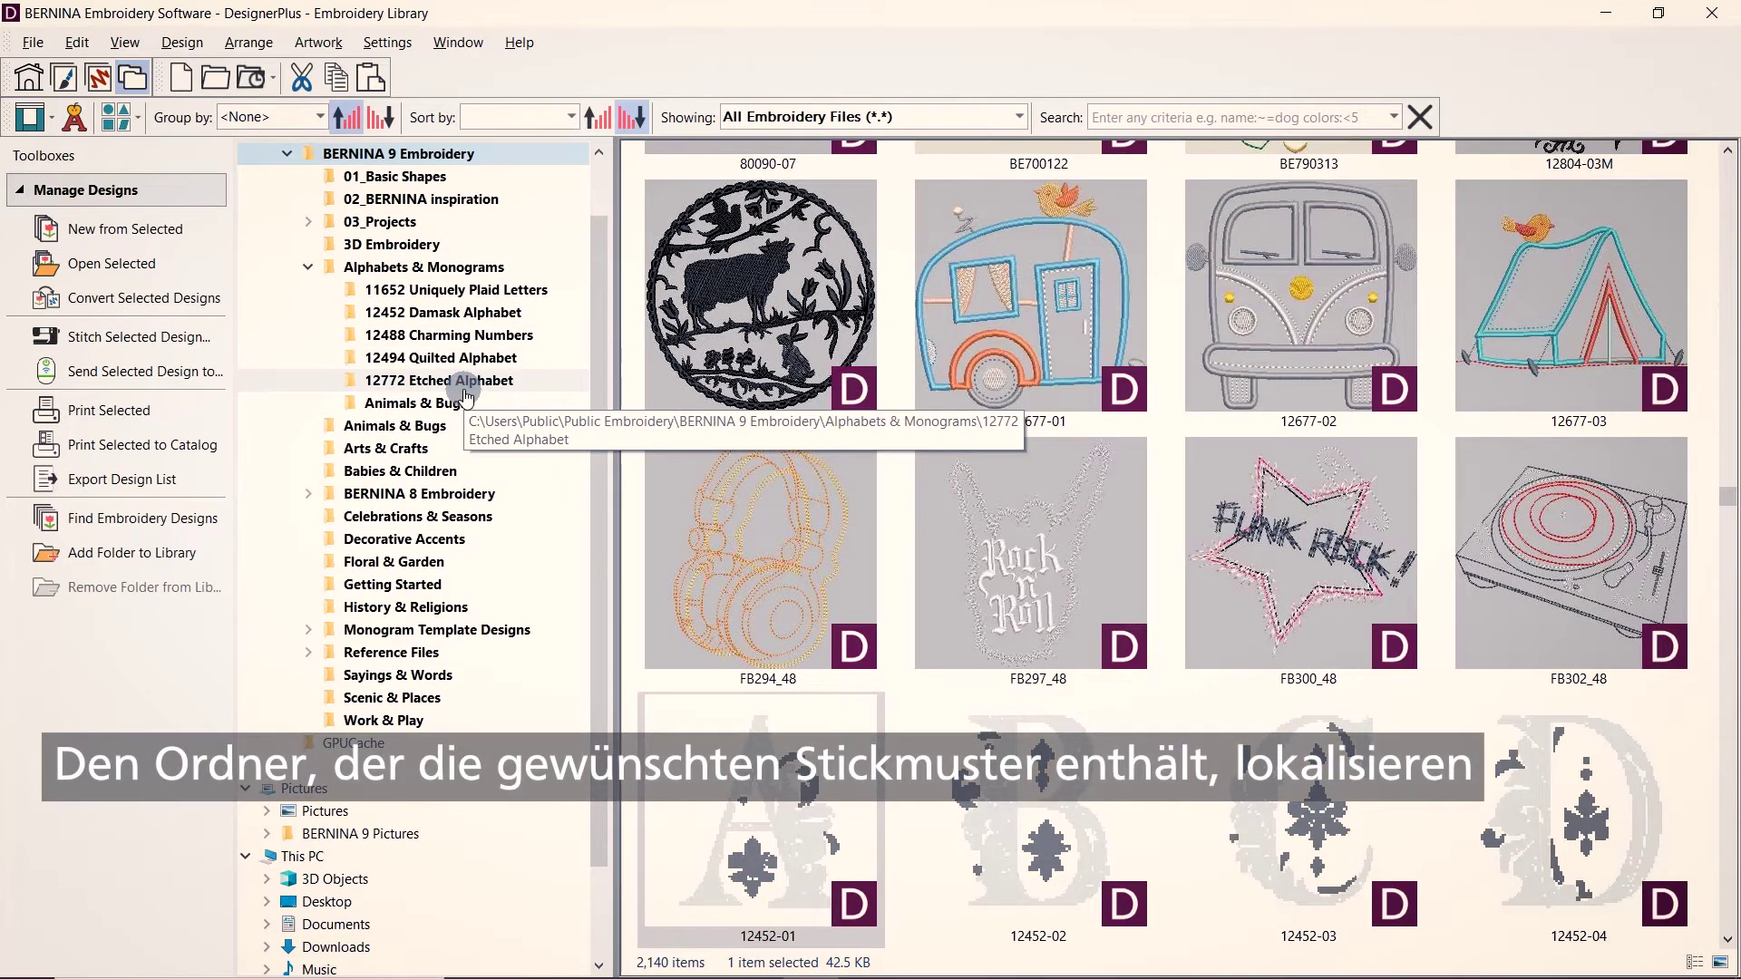
left_click(478, 319)
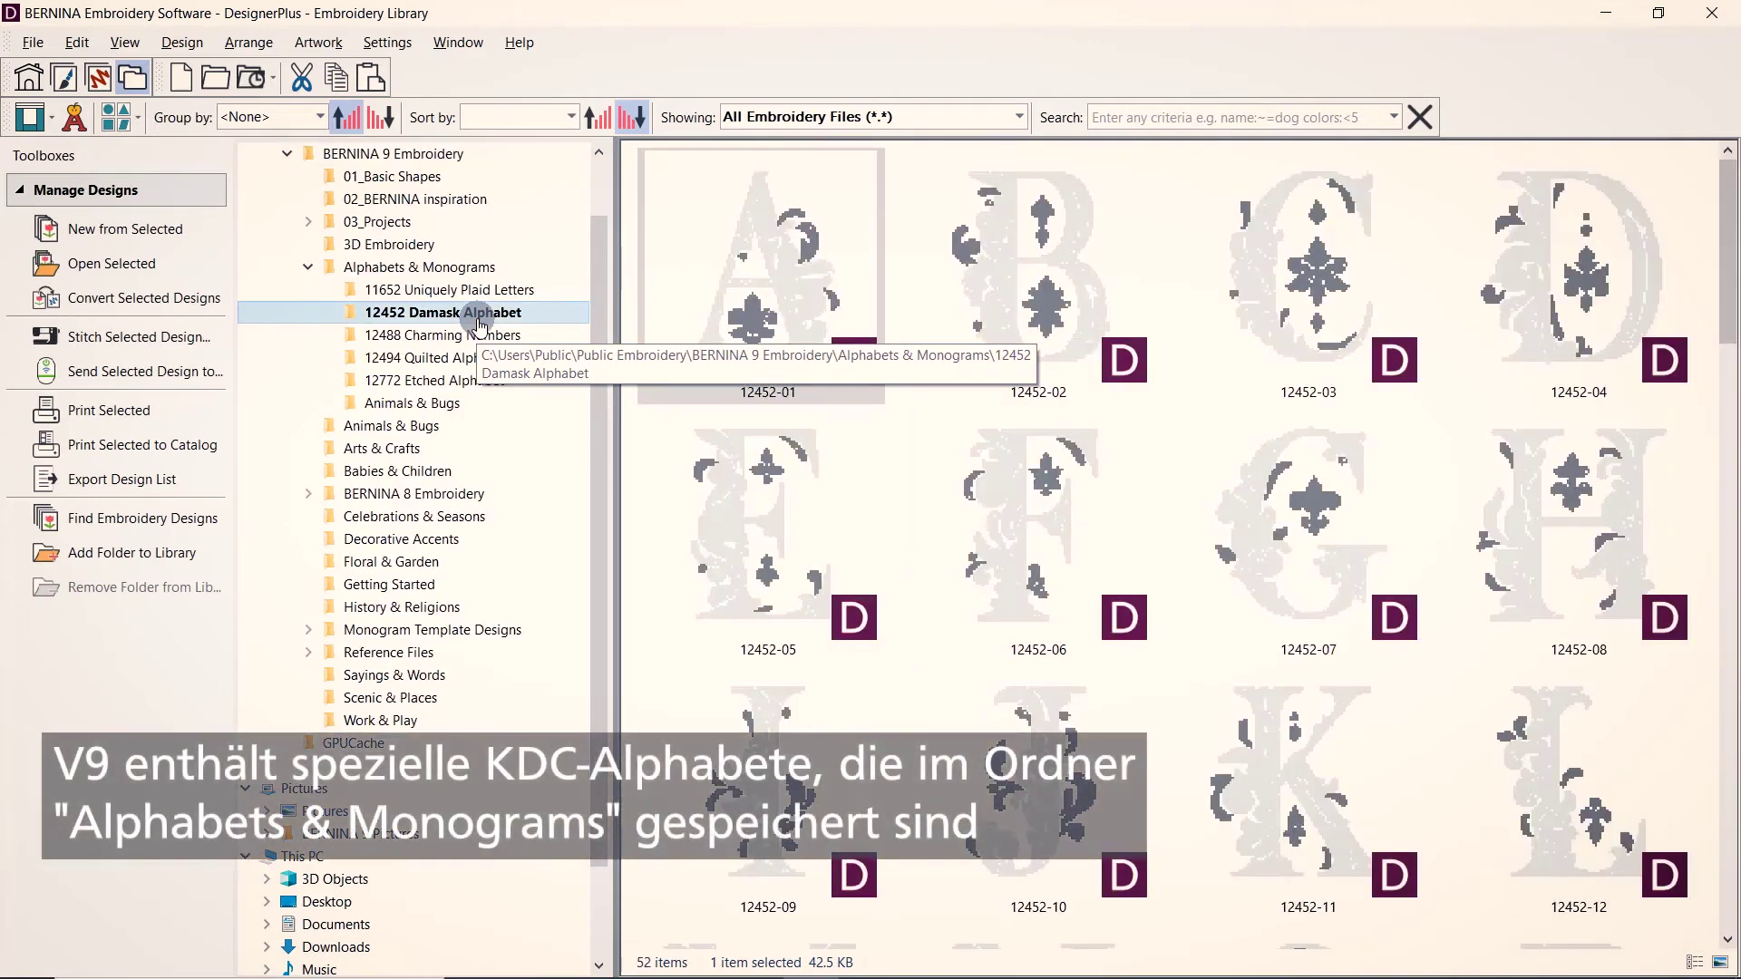
Step: Create the keyboard design collection 12452 Damask Alphabet, taking the reference height from design 12452-01, with a recommended height range of 100–135 mm
left_click(839, 297)
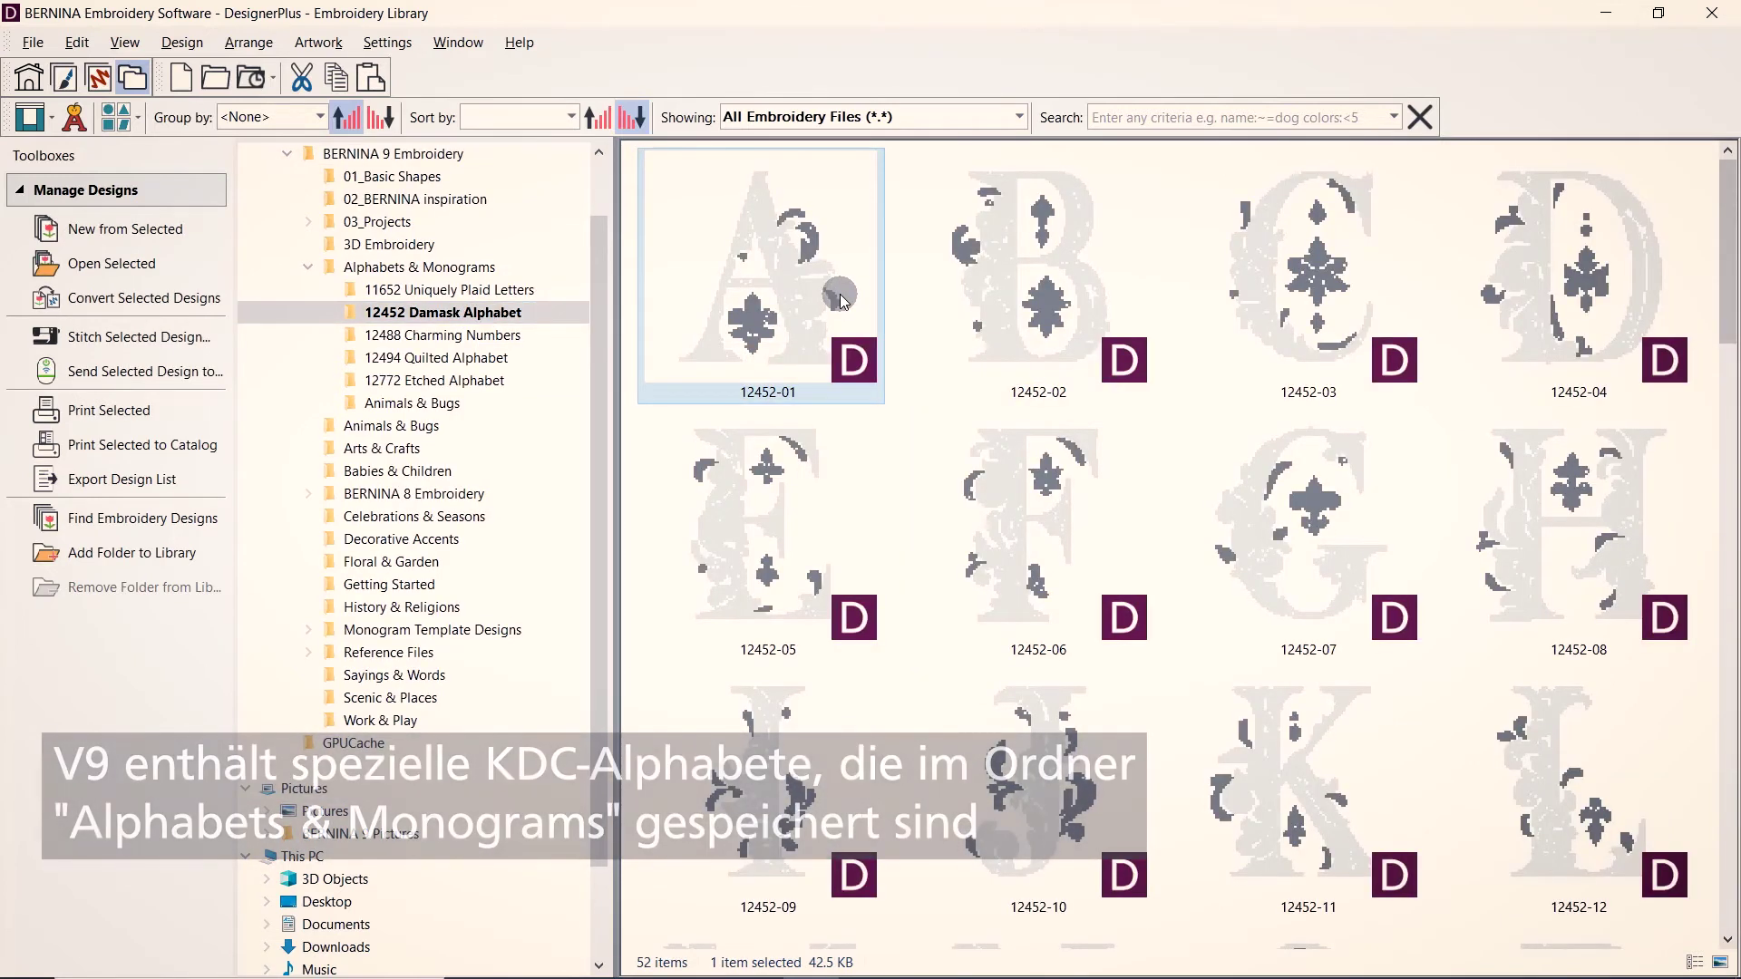
left_click(75, 118)
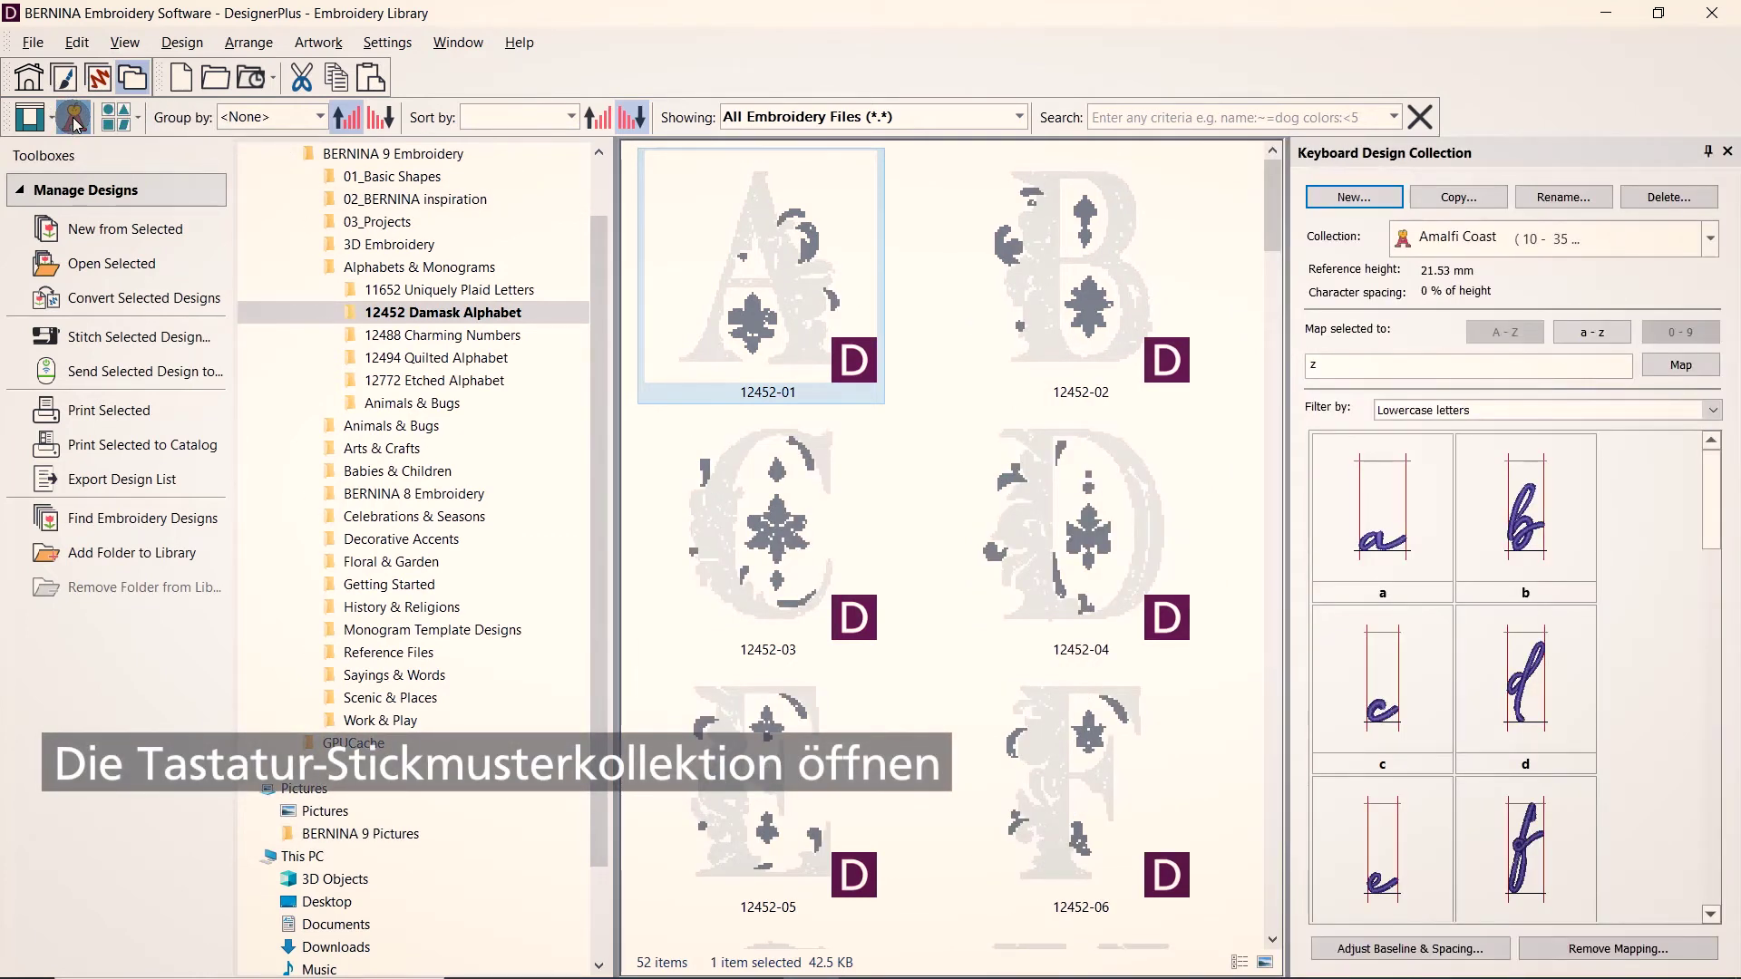
left_click(1394, 193)
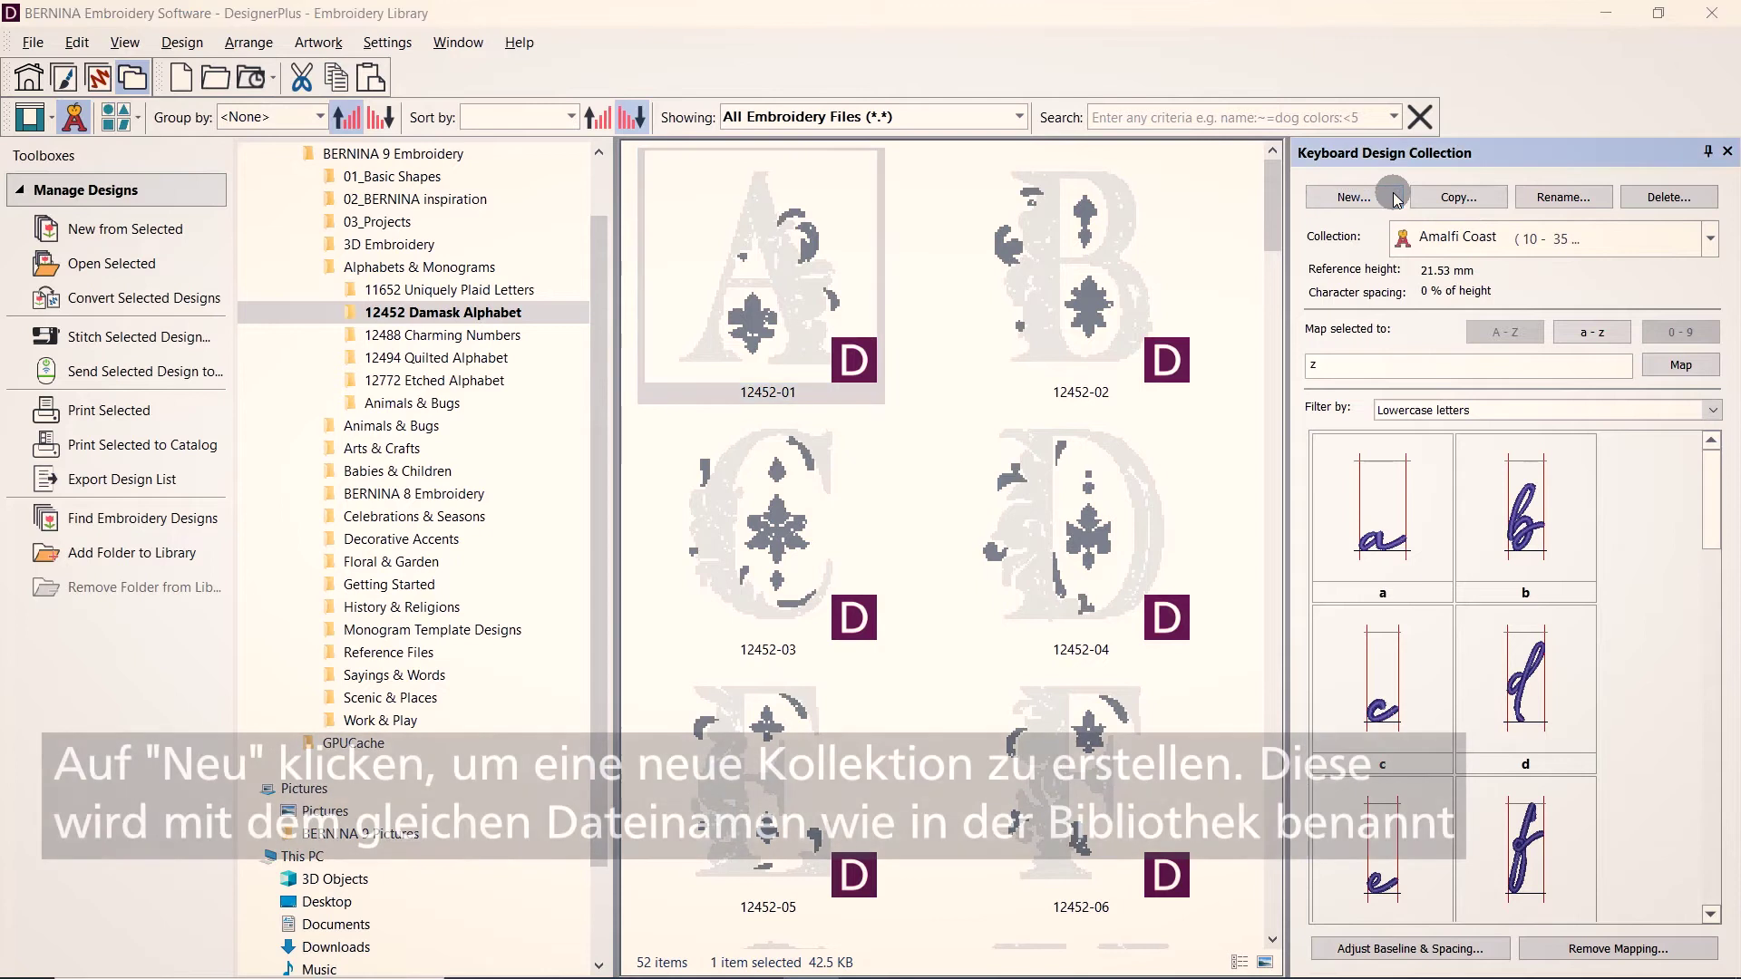
left_click_drag(1088, 344, 1447, 284)
left_click(1311, 367)
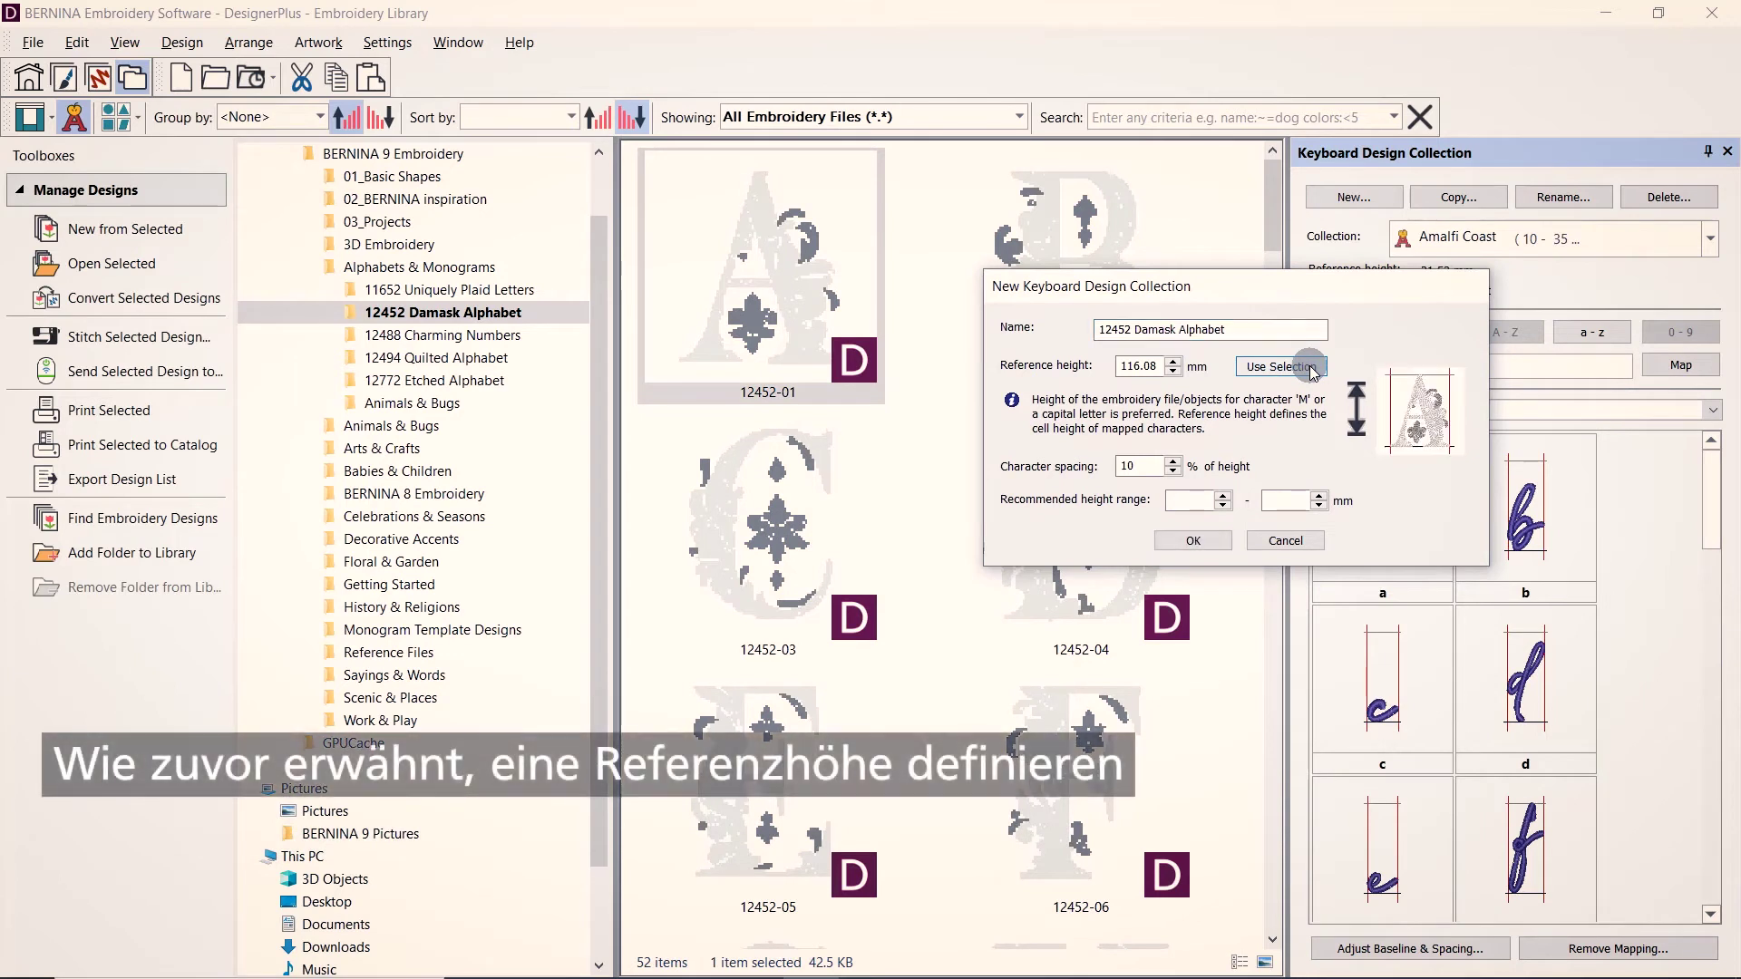
left_click(1191, 505)
type("100")
left_click(1306, 504)
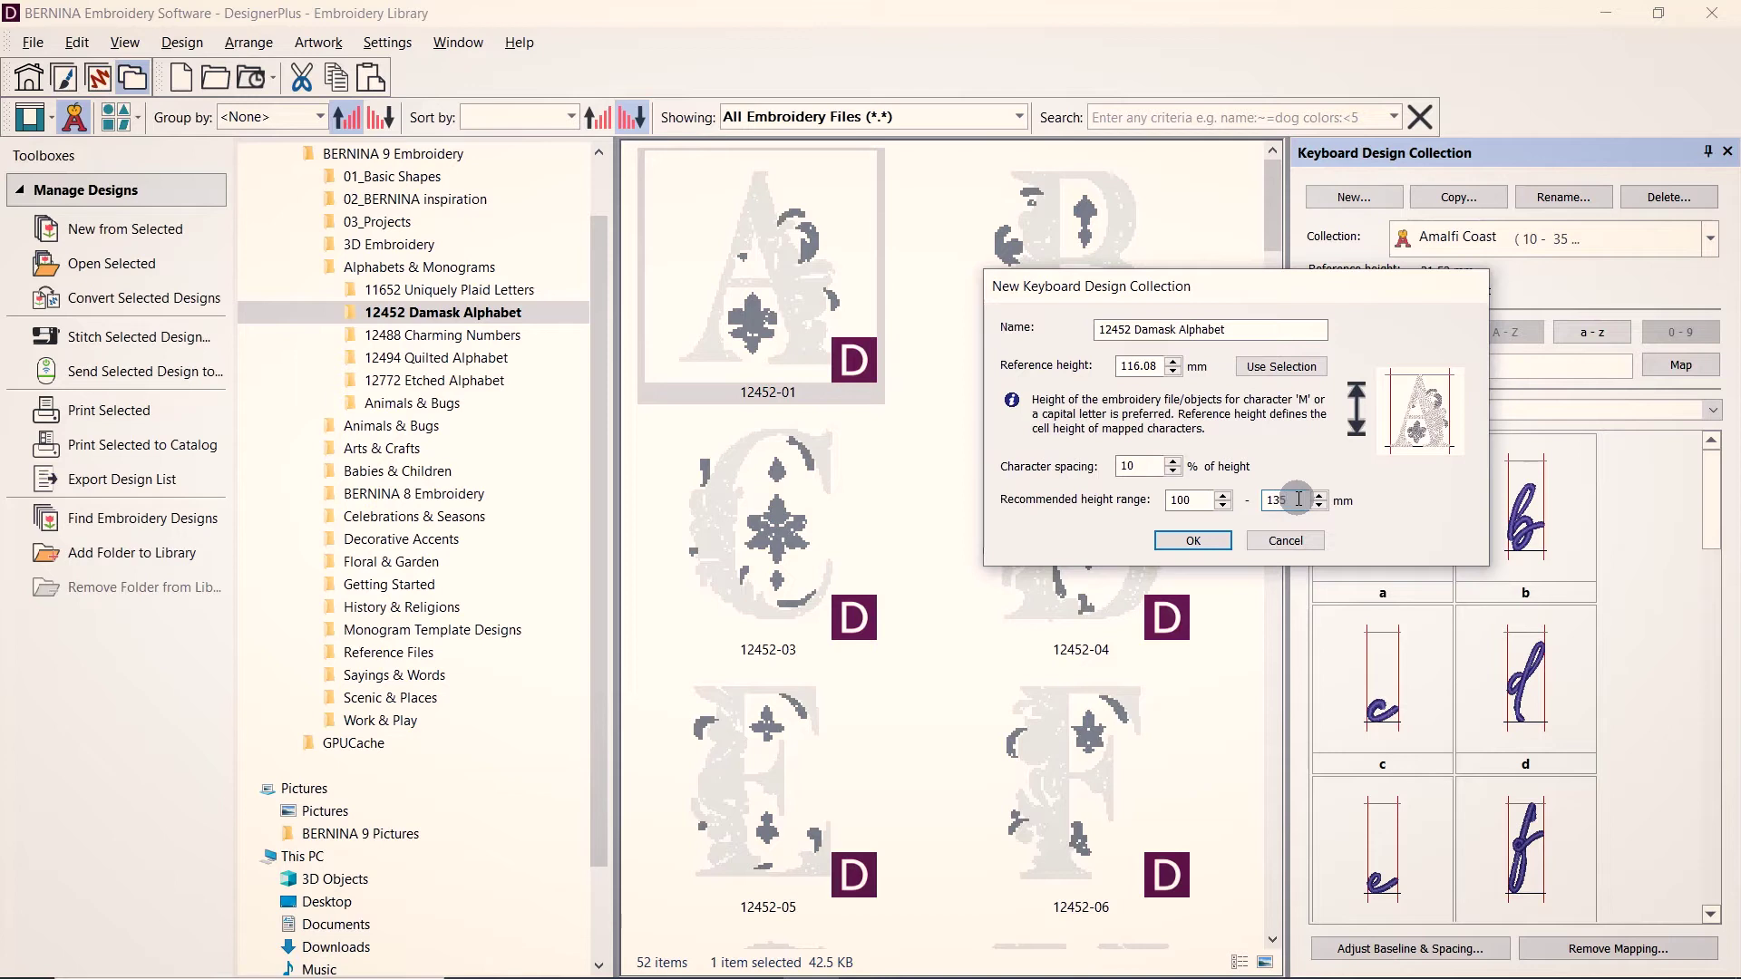
left_click(1222, 545)
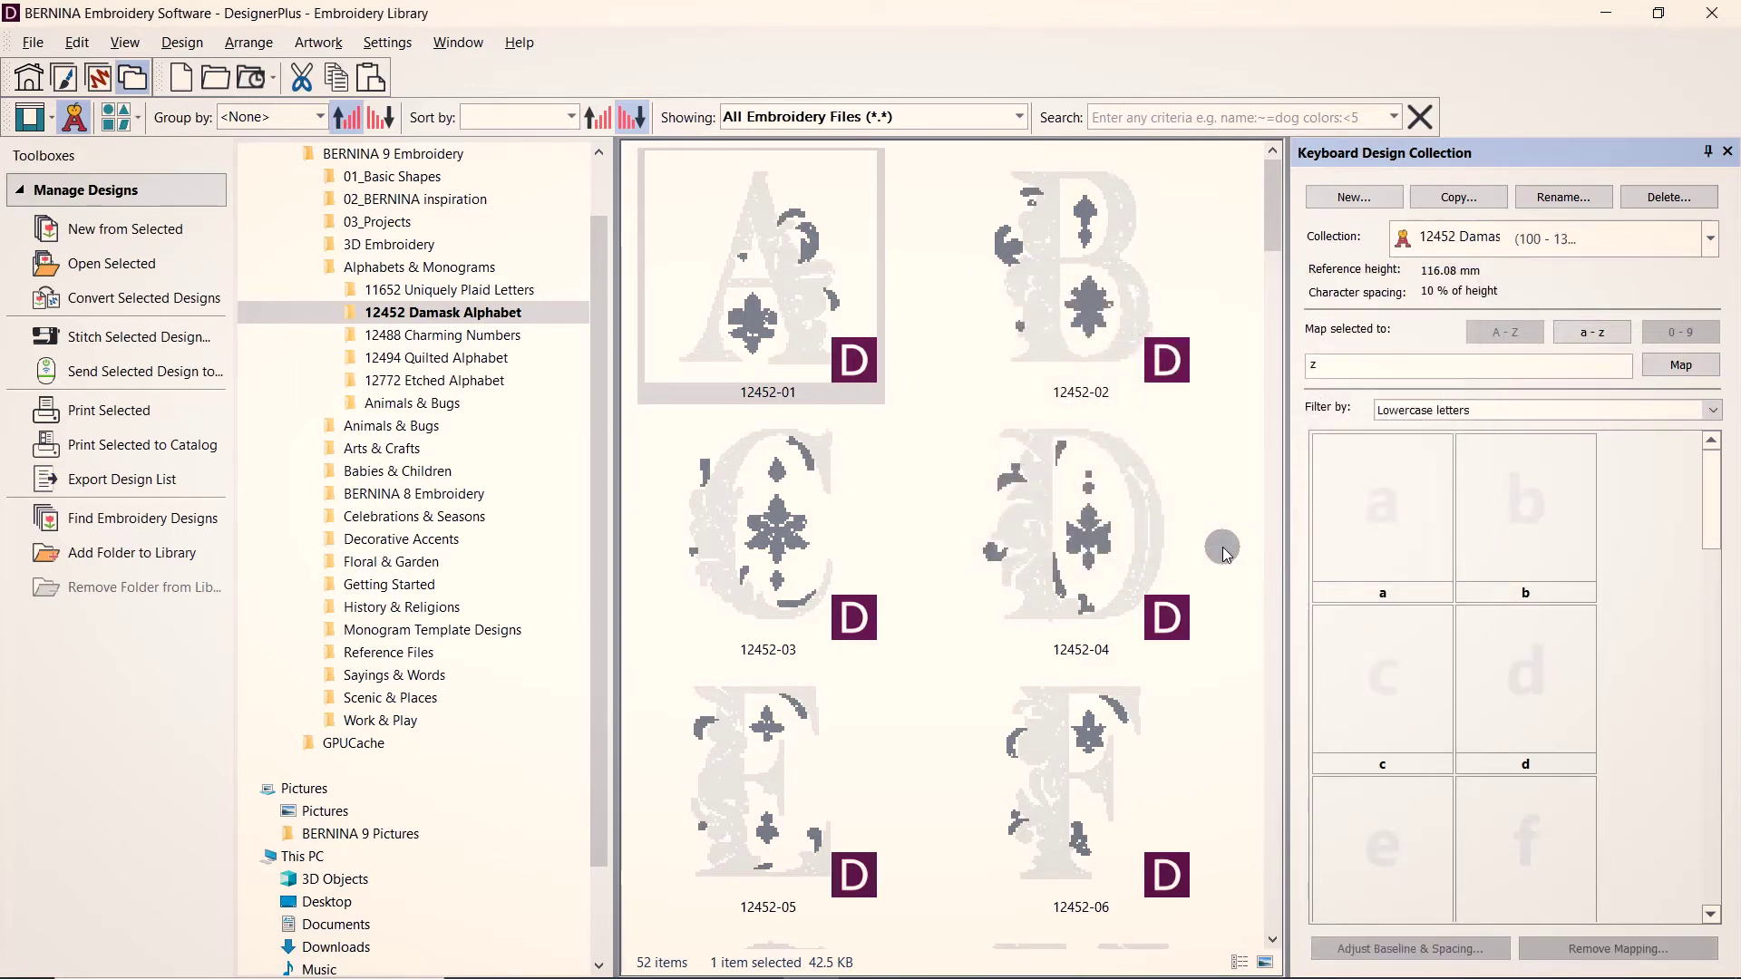
Step: Filter the collection by Uppercase letters and map designs 12452-01 and 12452-02 to the characters A and B
left_click(1487, 417)
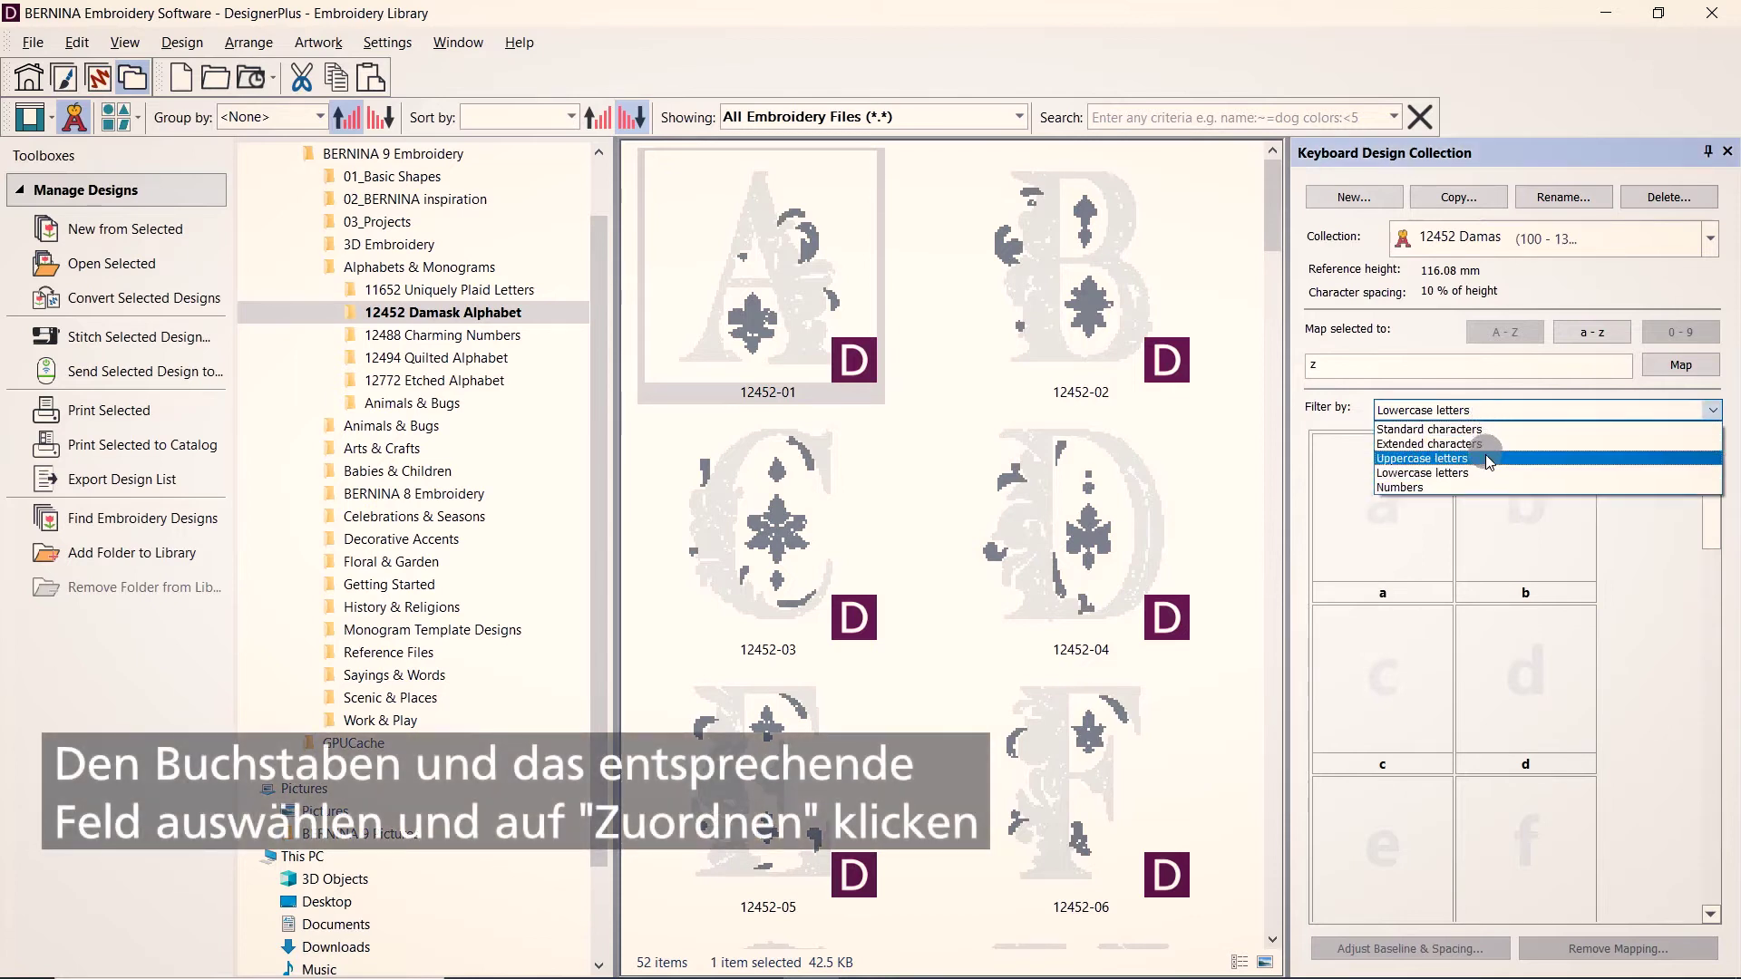
left_click(1485, 458)
left_click(1408, 538)
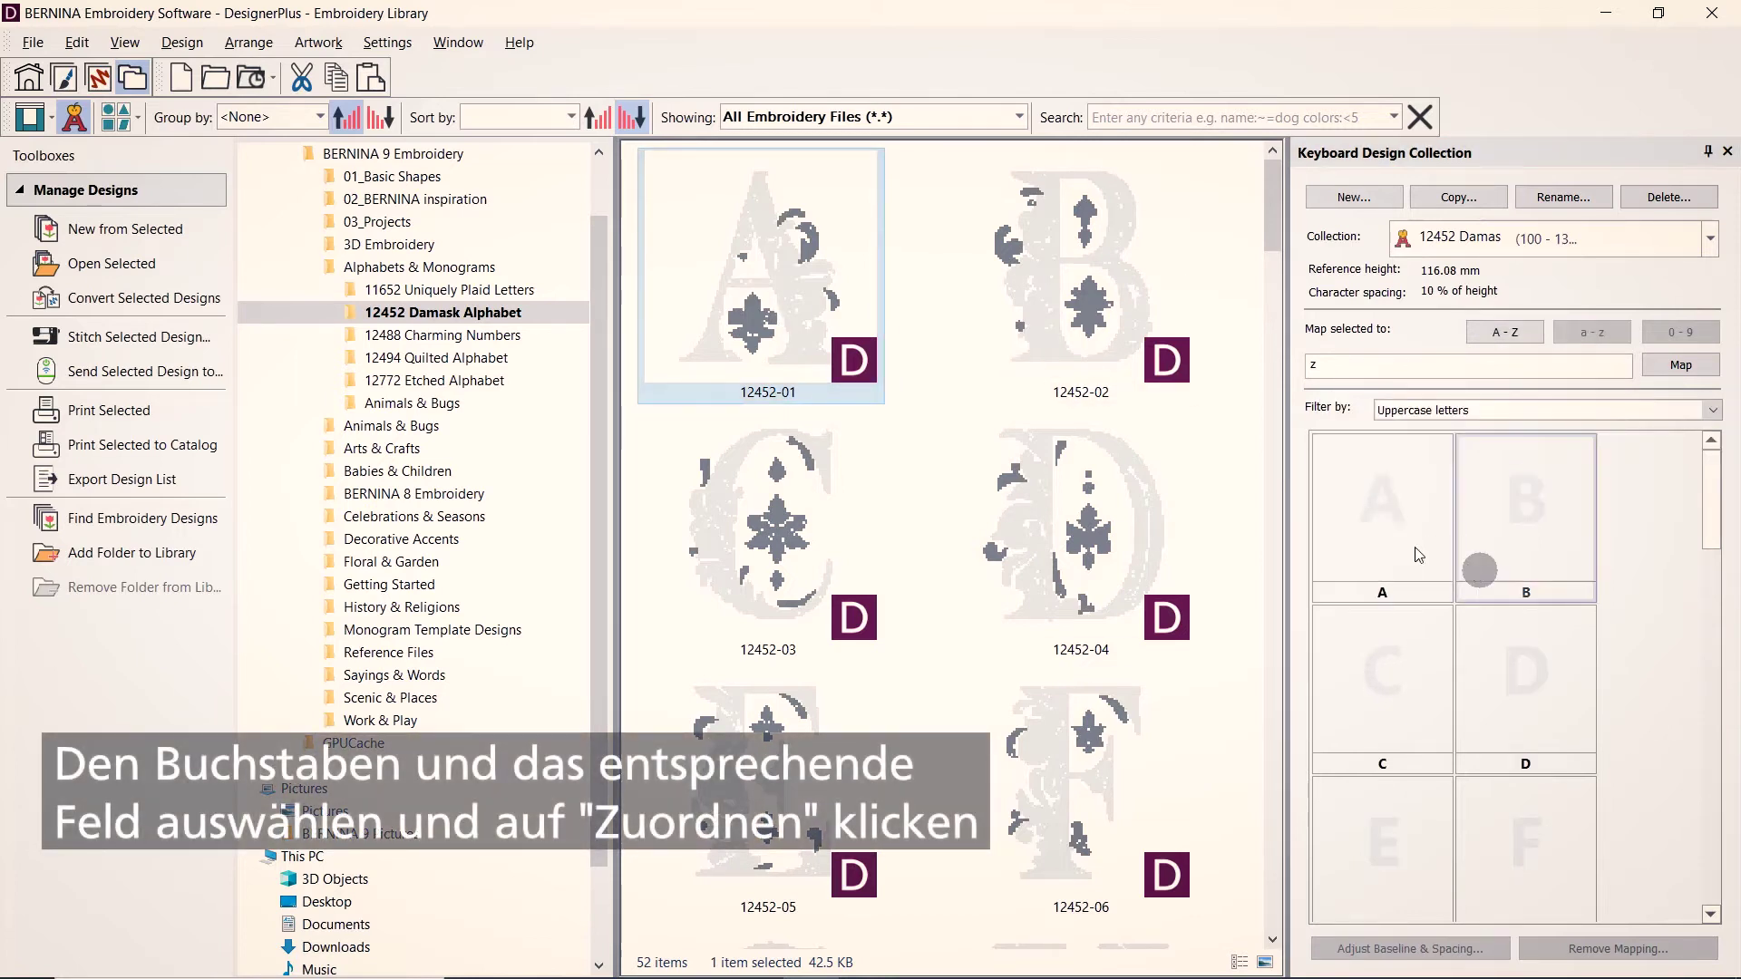
left_click(1681, 364)
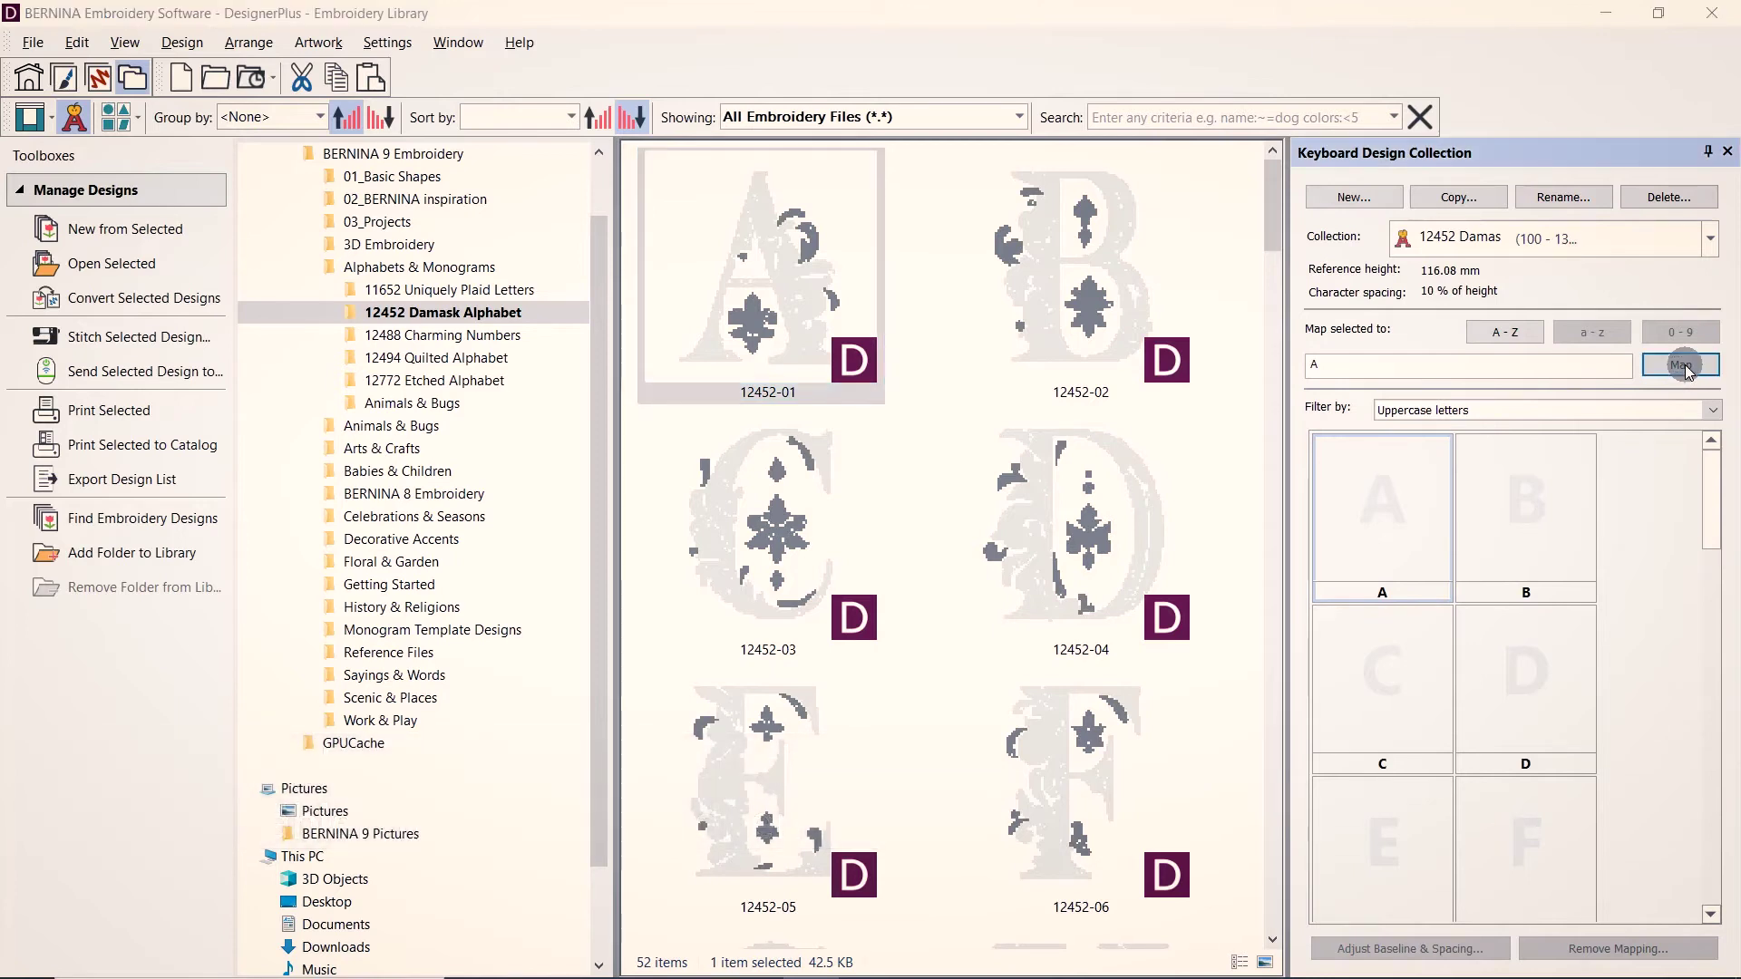
left_click(1061, 326)
left_click(1525, 508)
left_click(1681, 364)
Step: Map designs 12452-03 and 12452-04 to the characters C and D
left_click(761, 526)
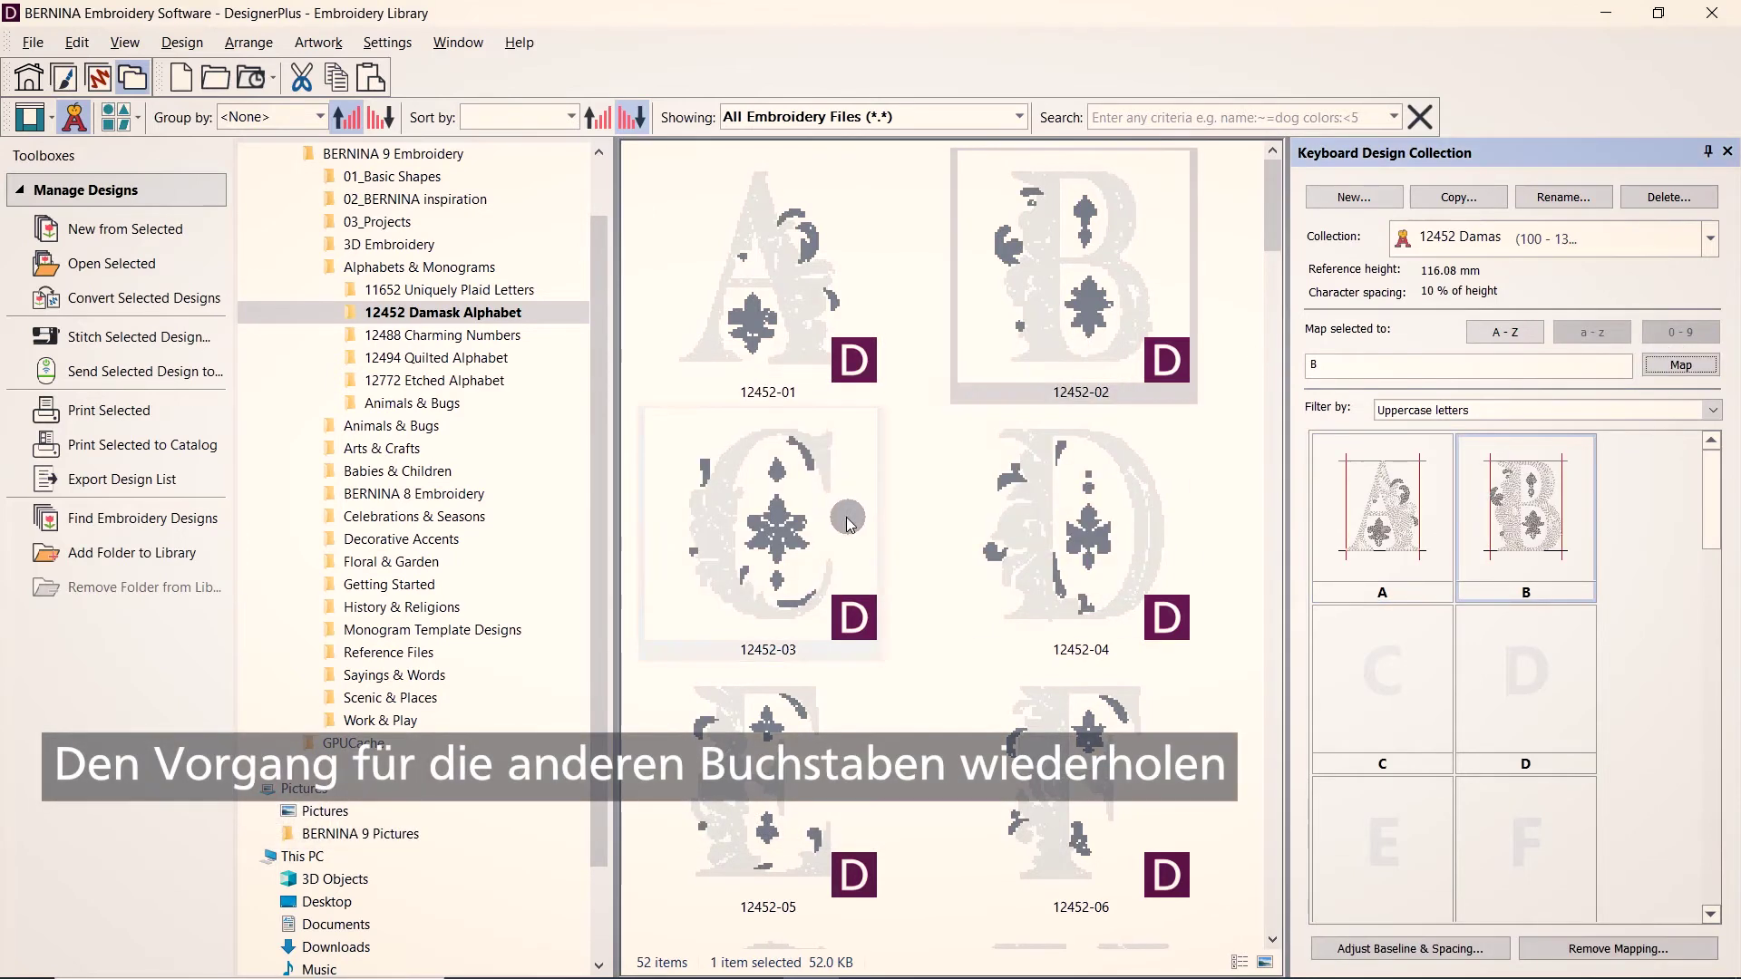
left_click(1381, 680)
left_click(1681, 367)
left_click(1526, 680)
left_click(1681, 365)
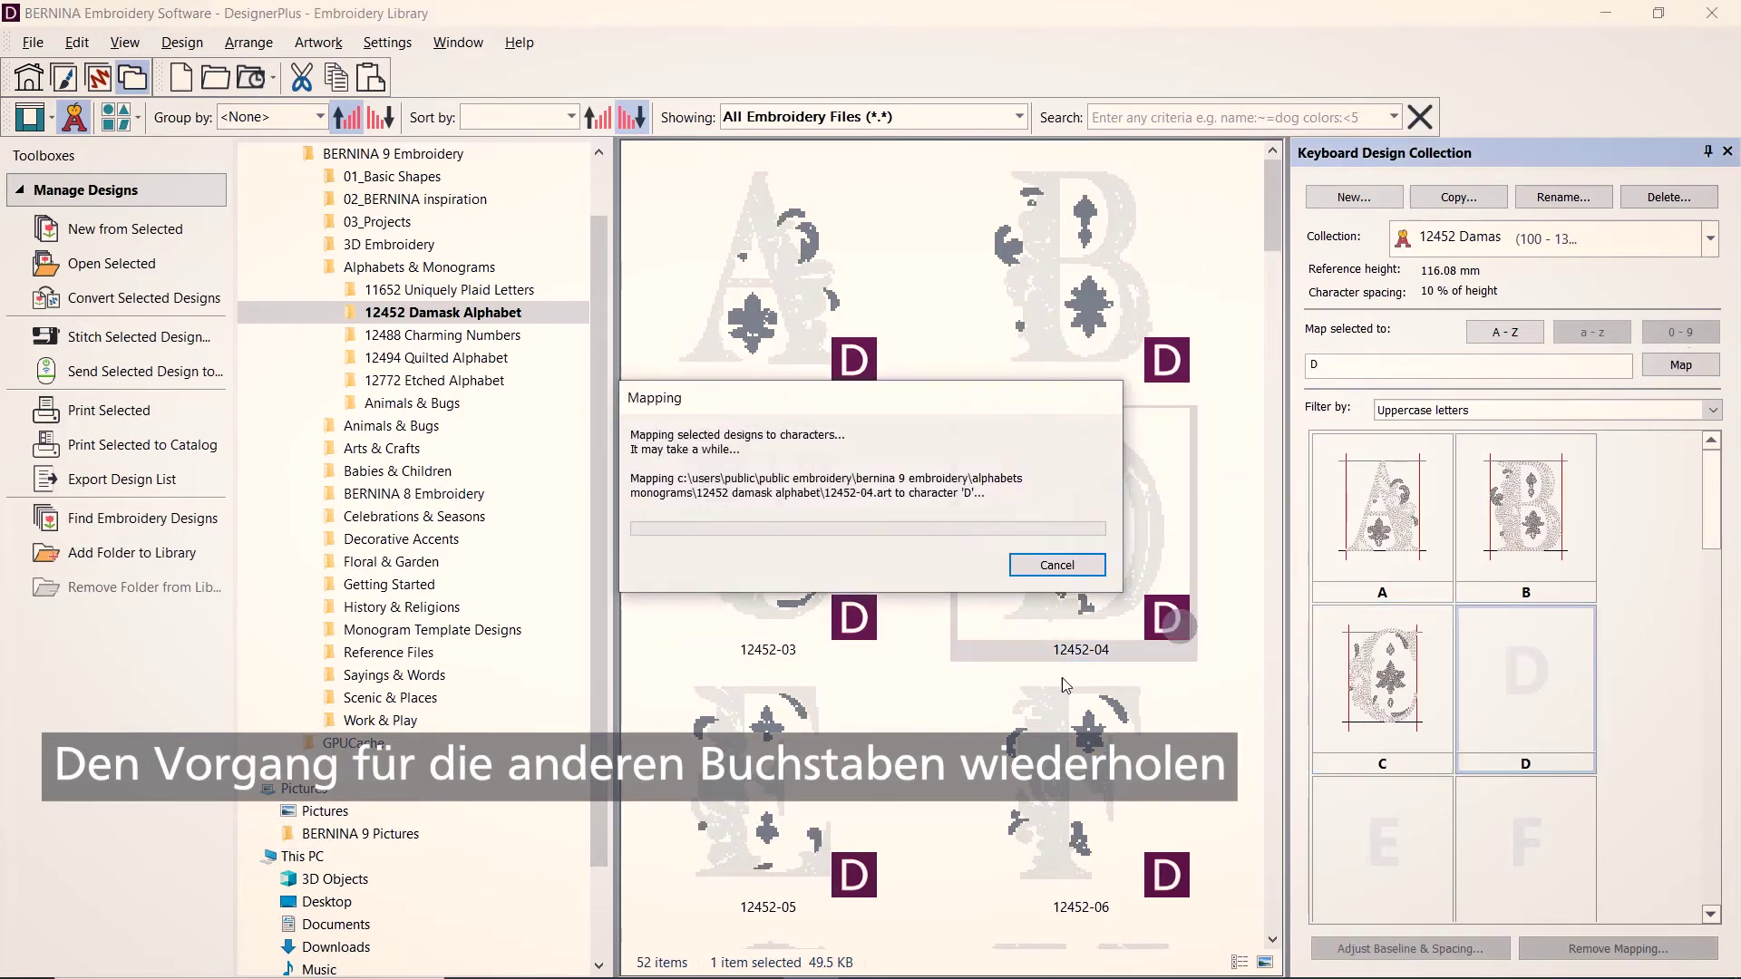
Step: Map designs 12452-05 and 12452-06 to the characters E and F
left_click(1422, 863)
left_click(1681, 365)
left_click(1073, 789)
left_click(1526, 847)
left_click(1681, 364)
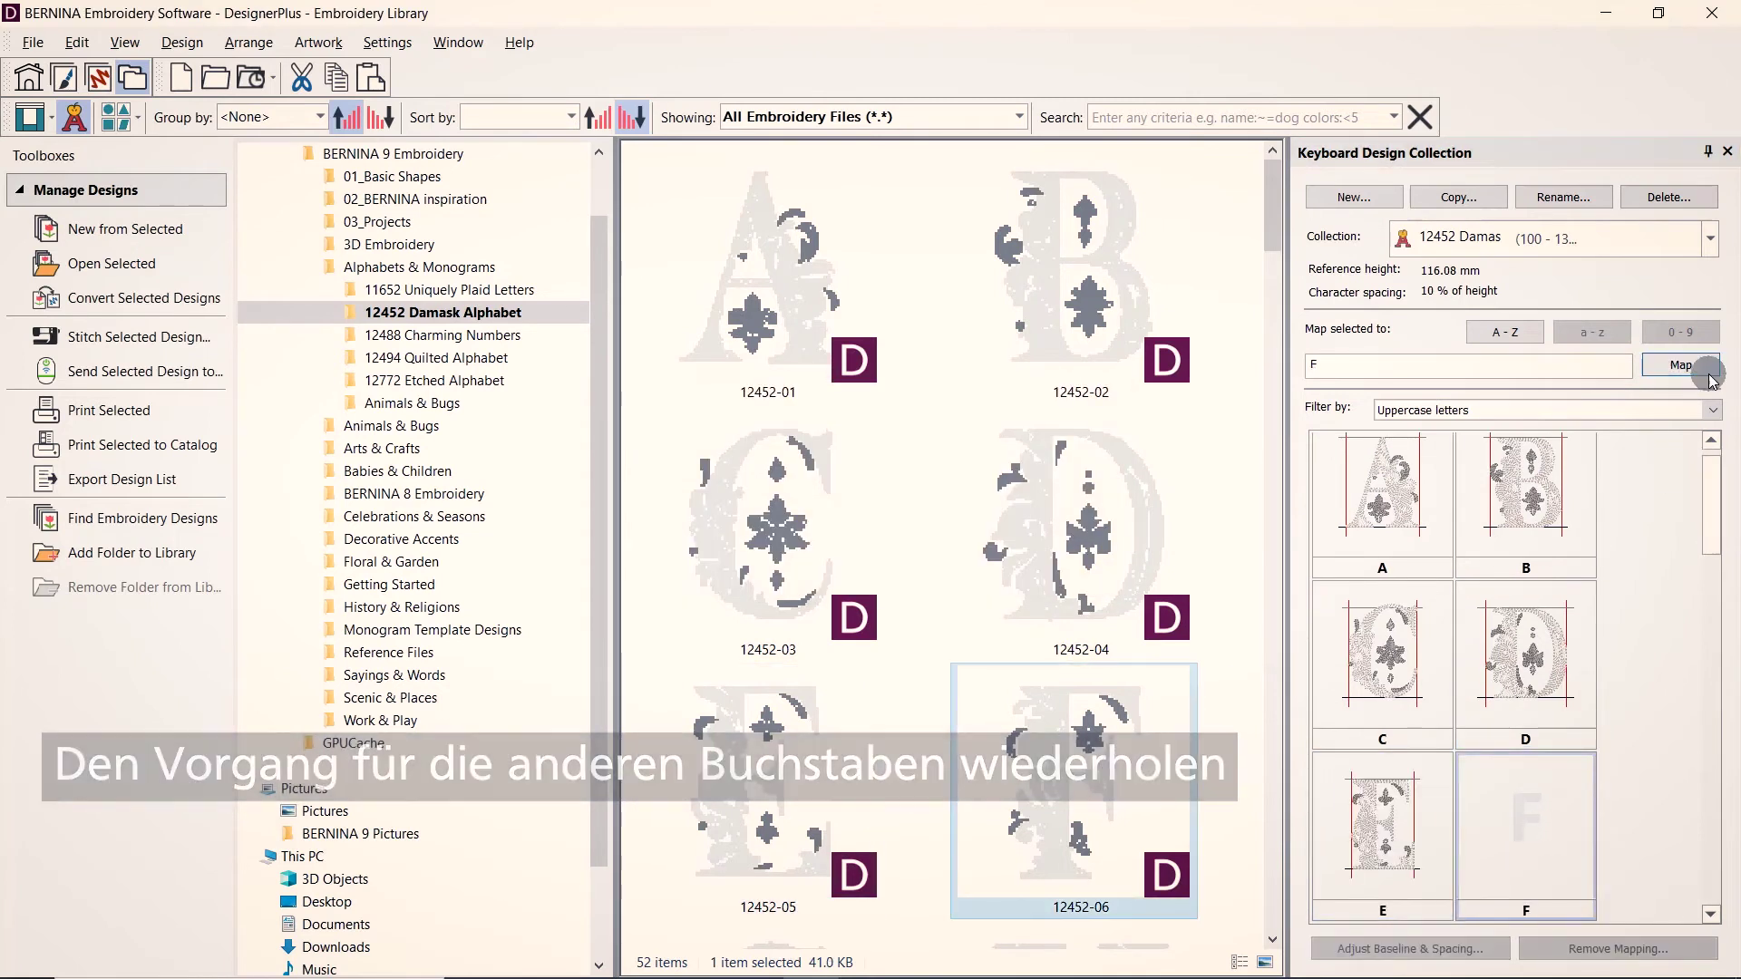
scroll(1612, 608, "down", 3)
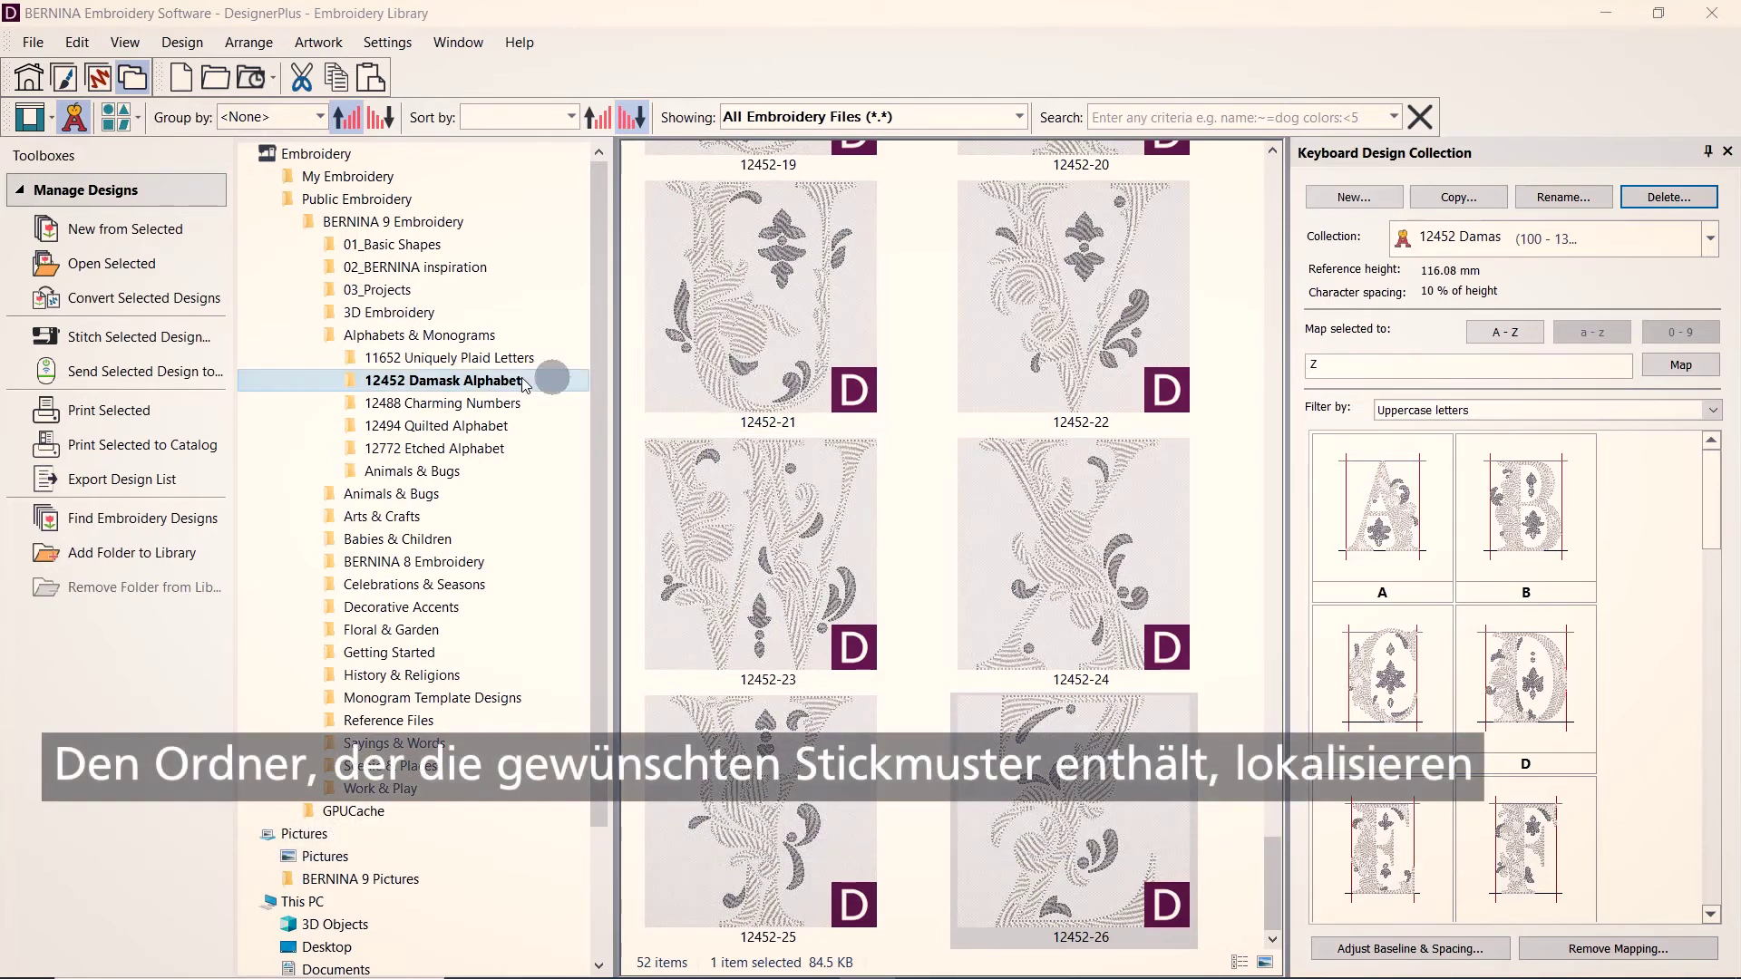
Step: Create a keyboard design collection from the 11652 Uniquely Plaid Letters folder, using design LJ192 for the reference height and a 95–132 mm recommended range
left_click(481, 358)
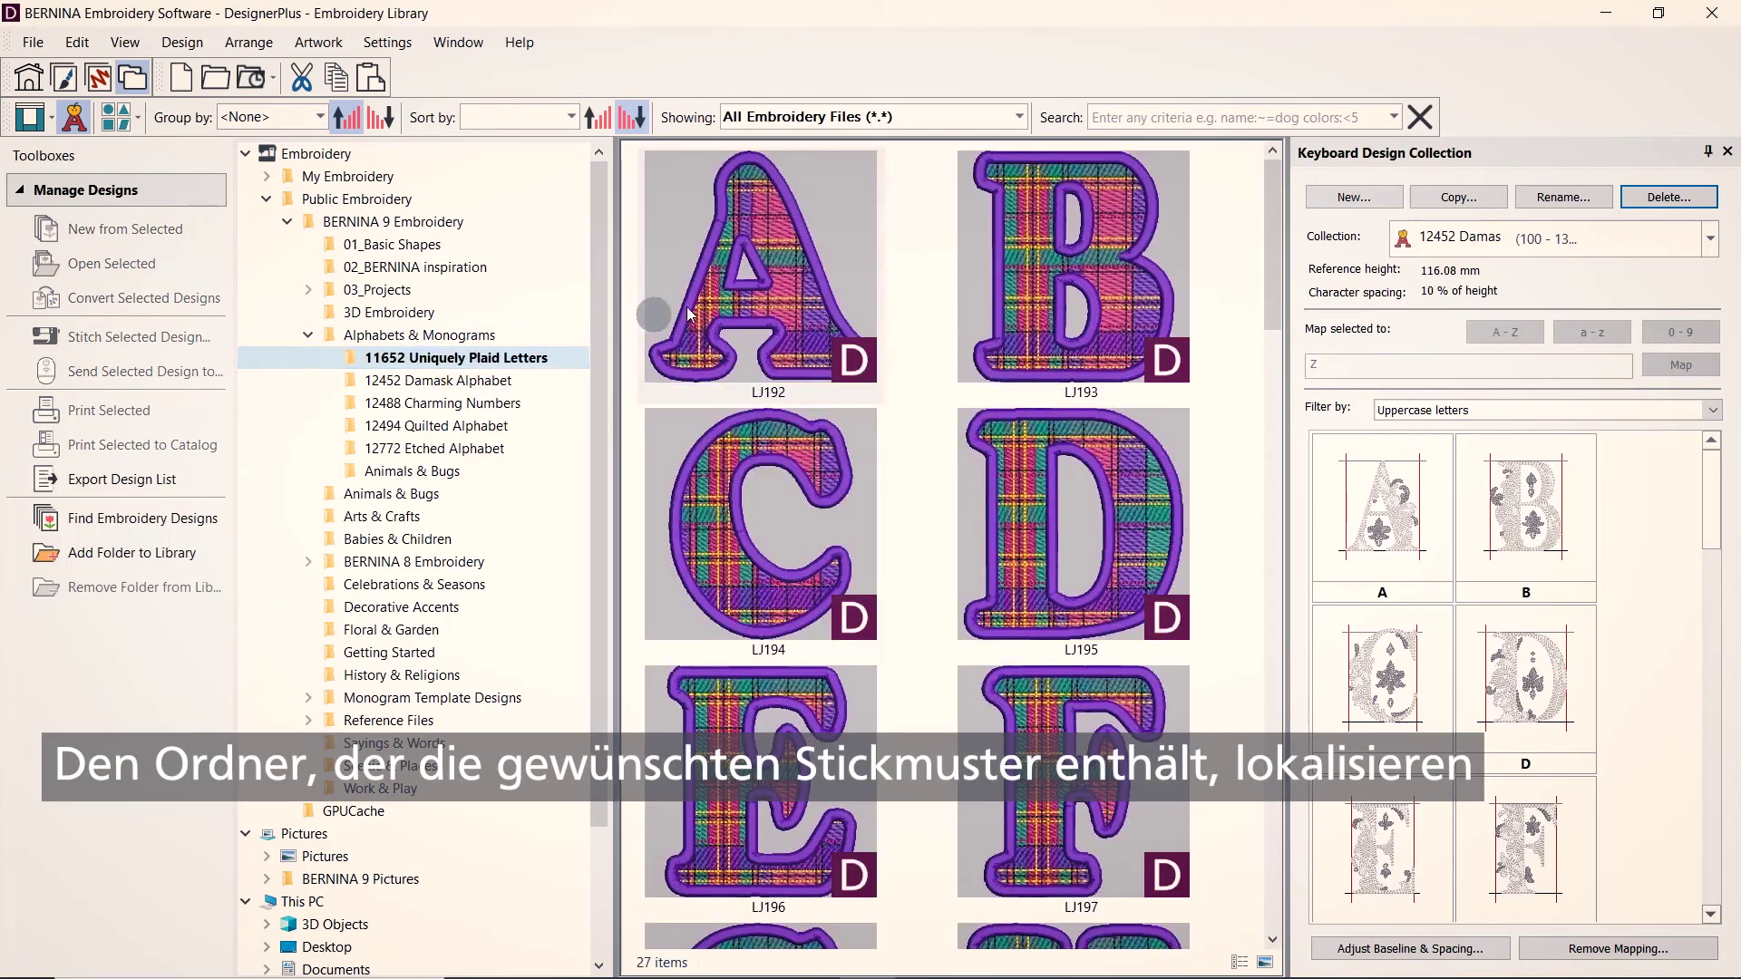
left_click(712, 313)
left_click(1353, 197)
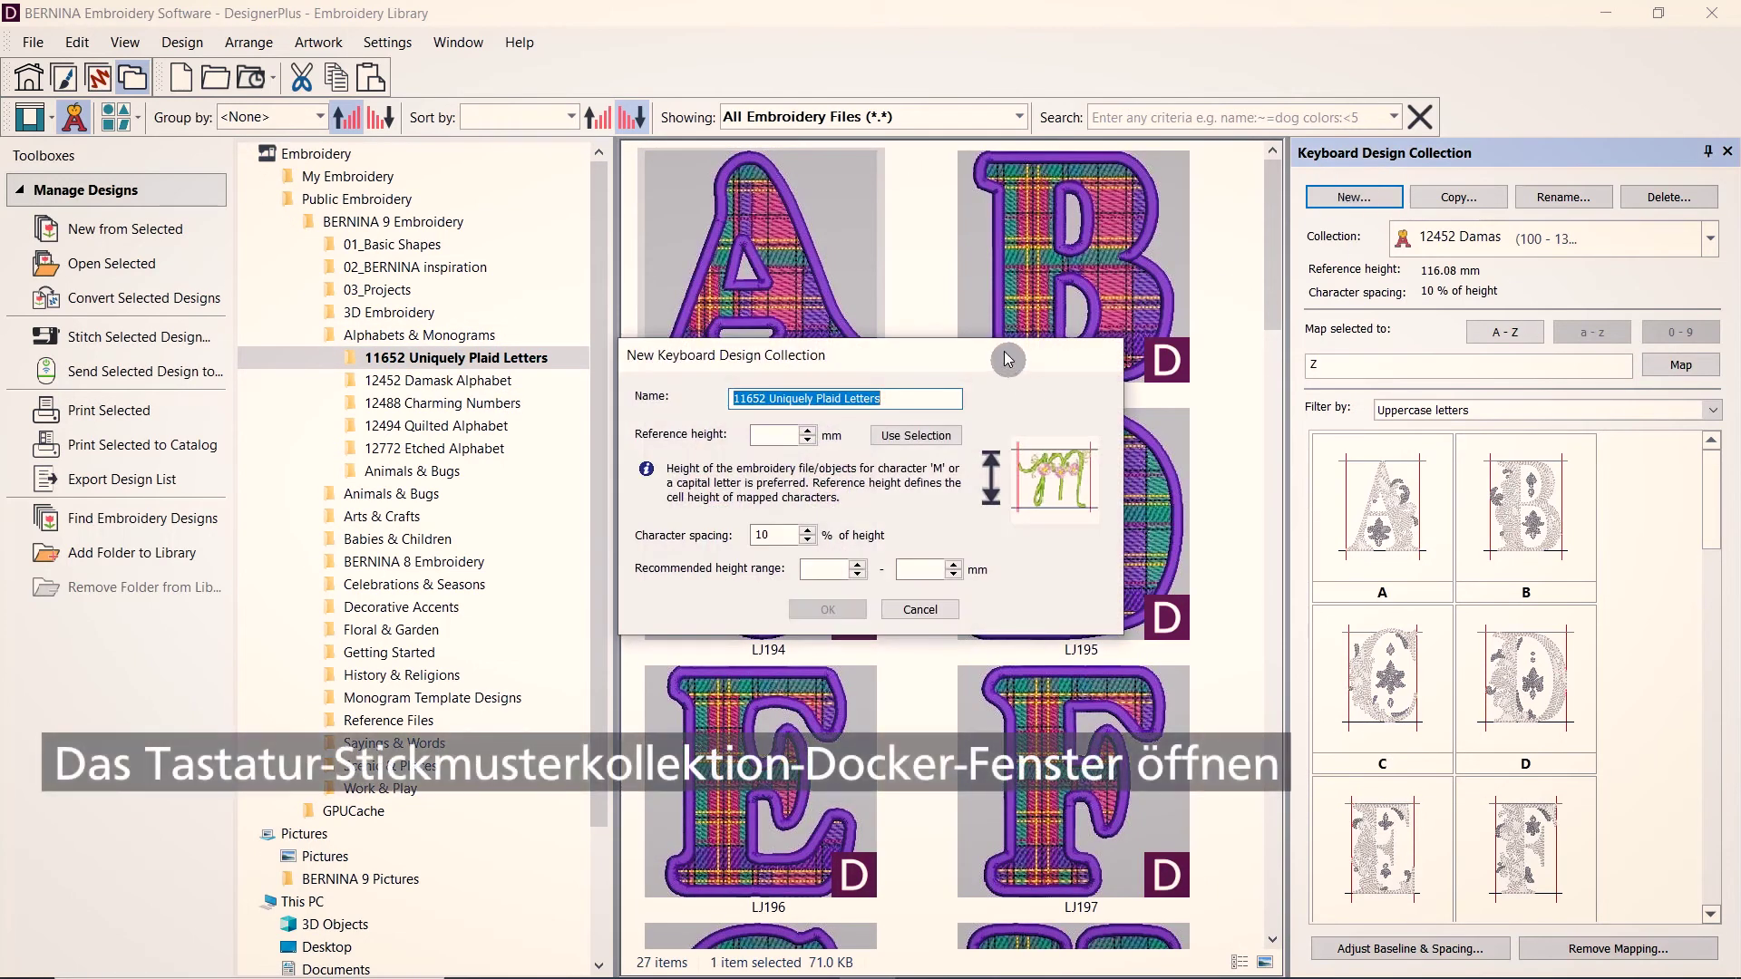
left_click(904, 438)
left_click(835, 569)
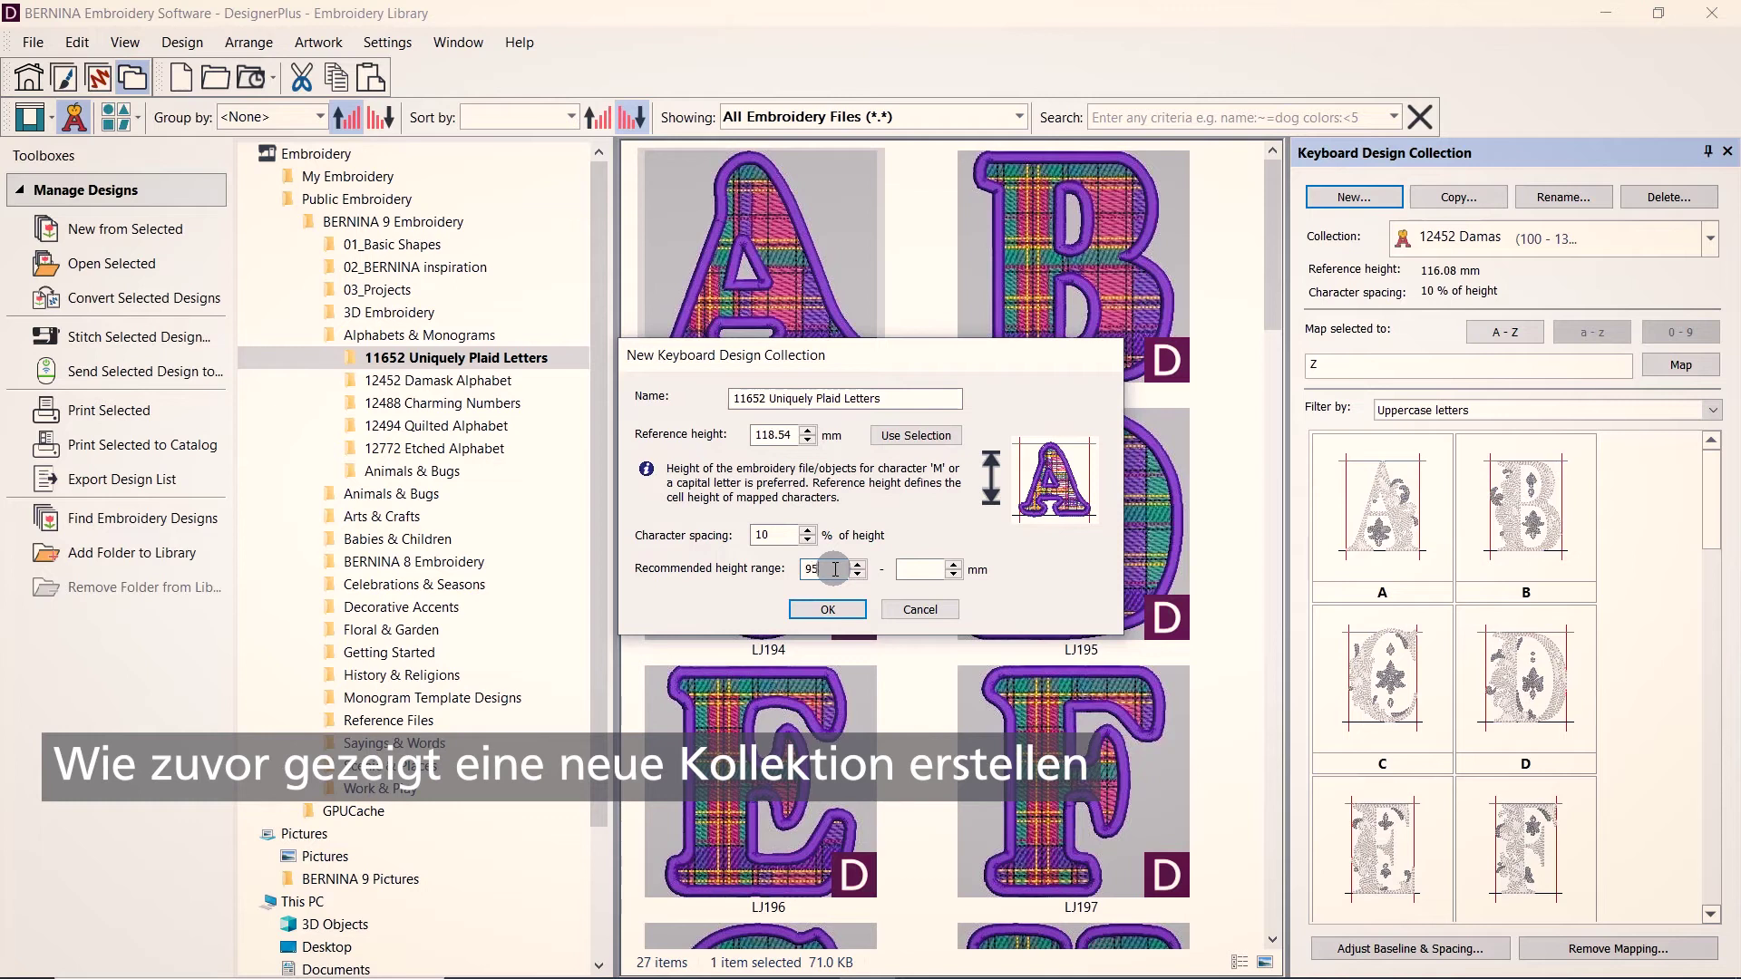
type("95")
left_click(931, 567)
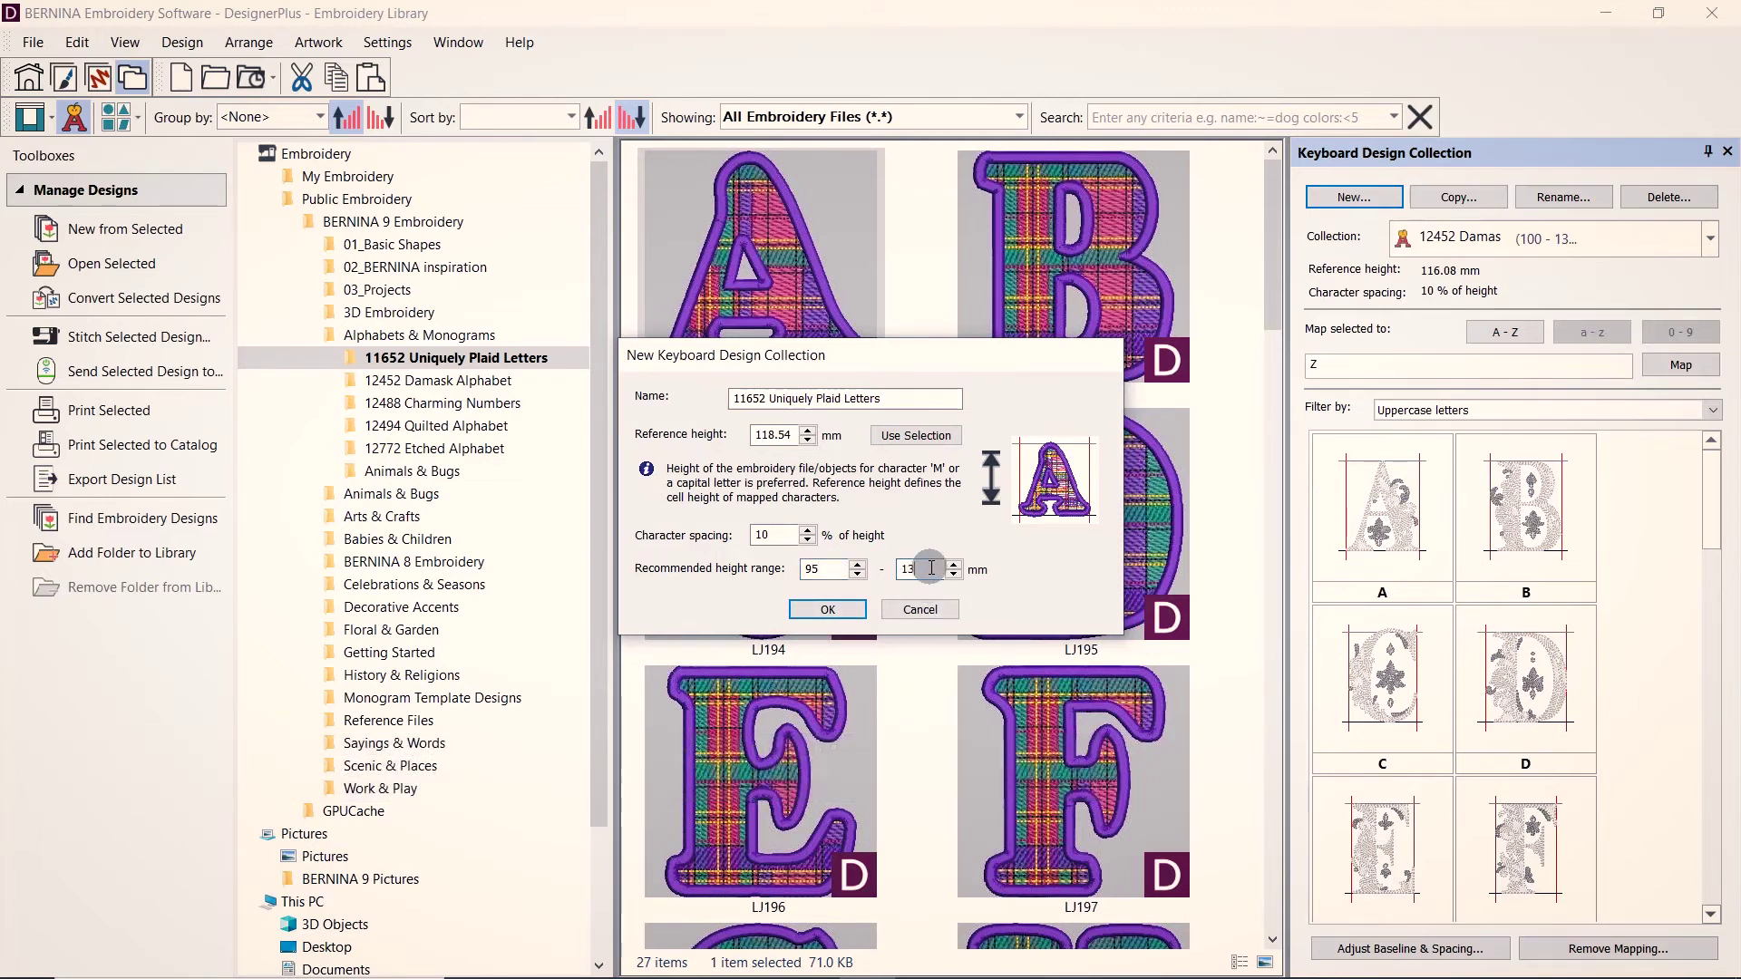
left_click(836, 609)
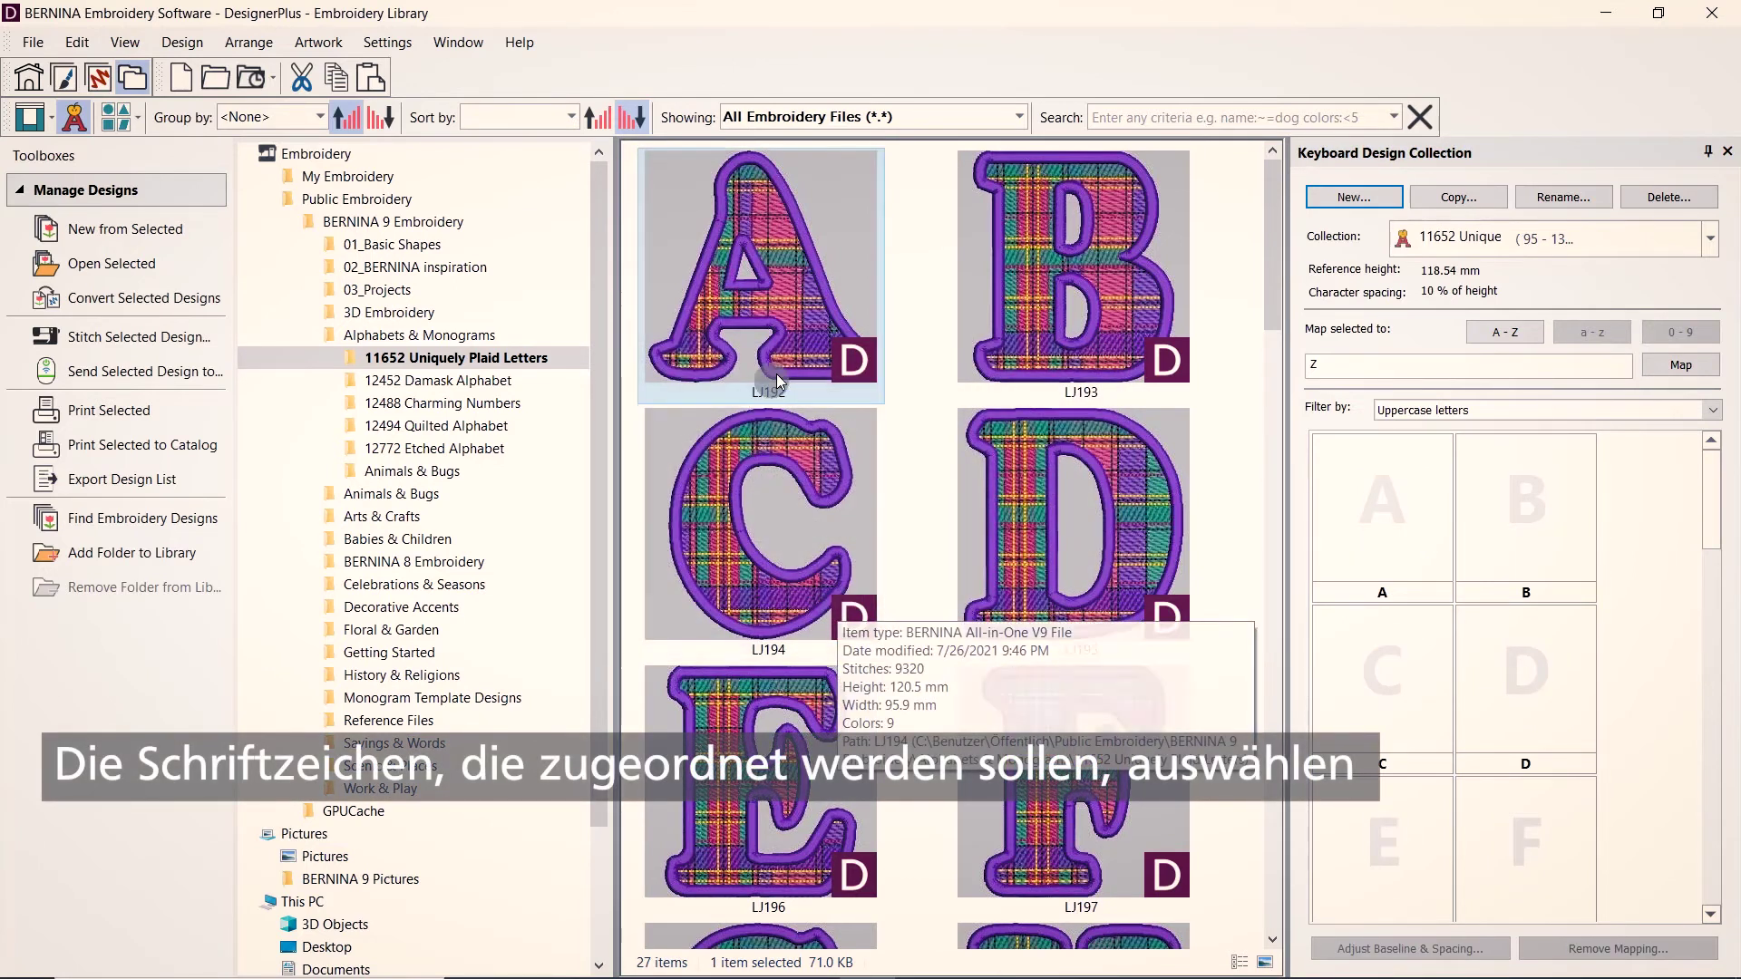
Step: Select all the plaid letter designs from LJ192 to LJ217 and map them together to the characters A - Z
scroll(895, 483, "down", 10)
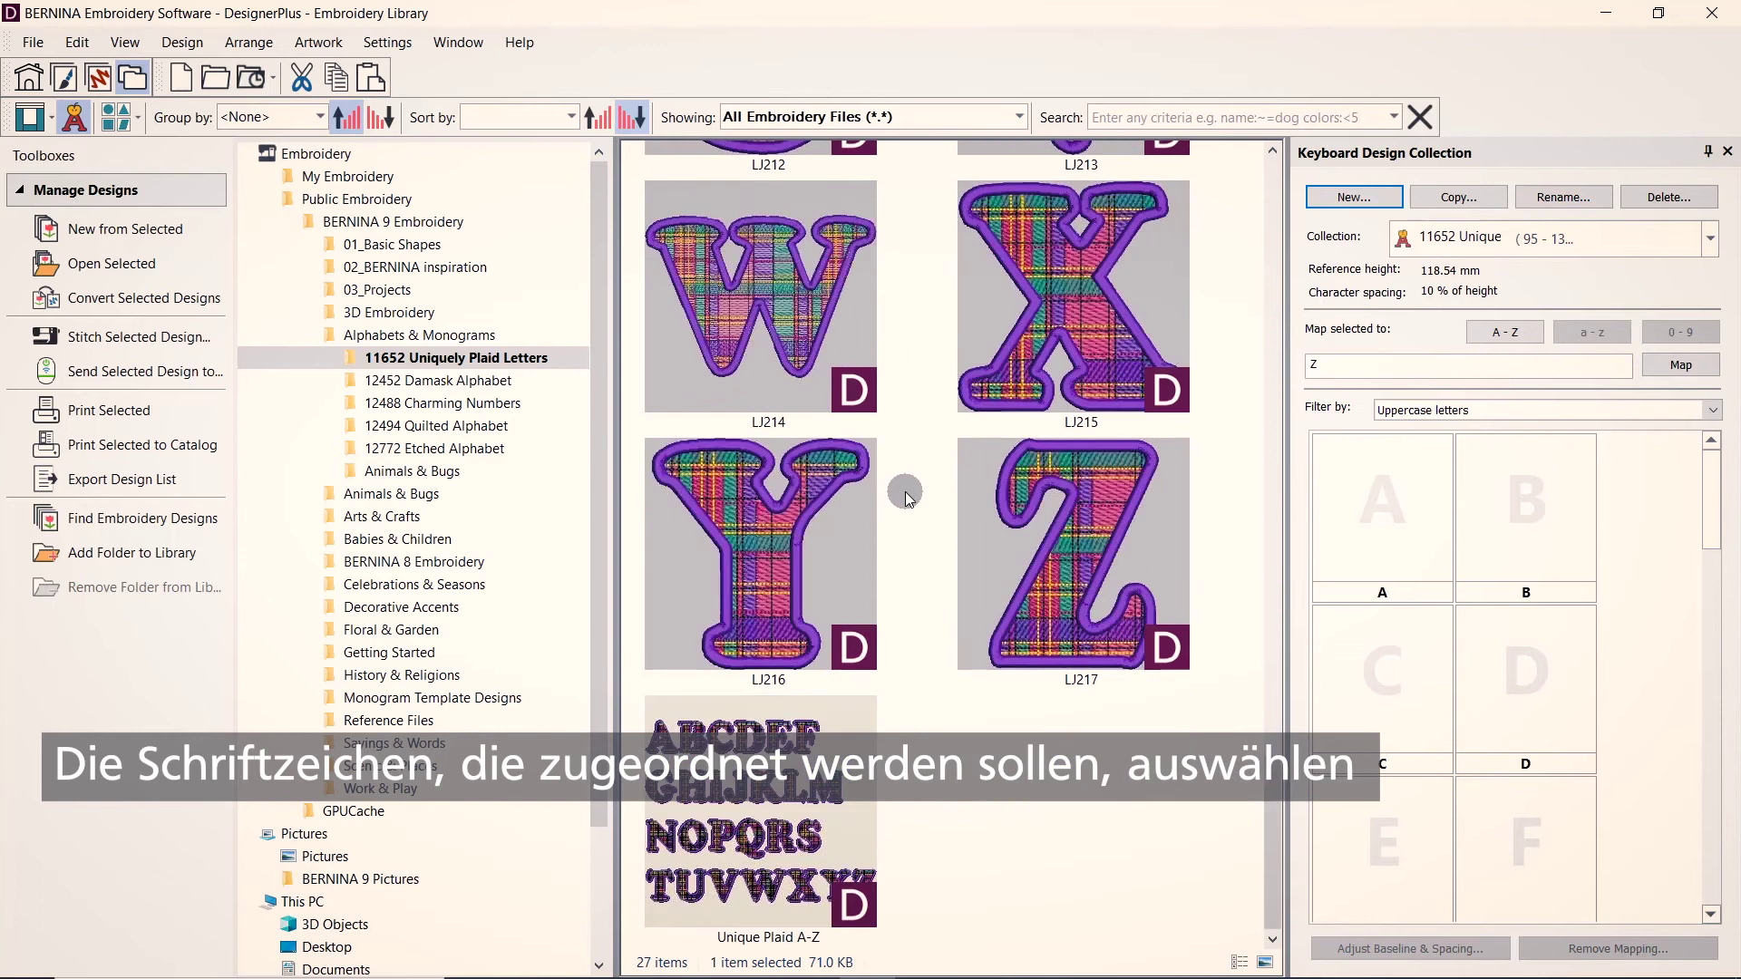
left_click(999, 560, "shift")
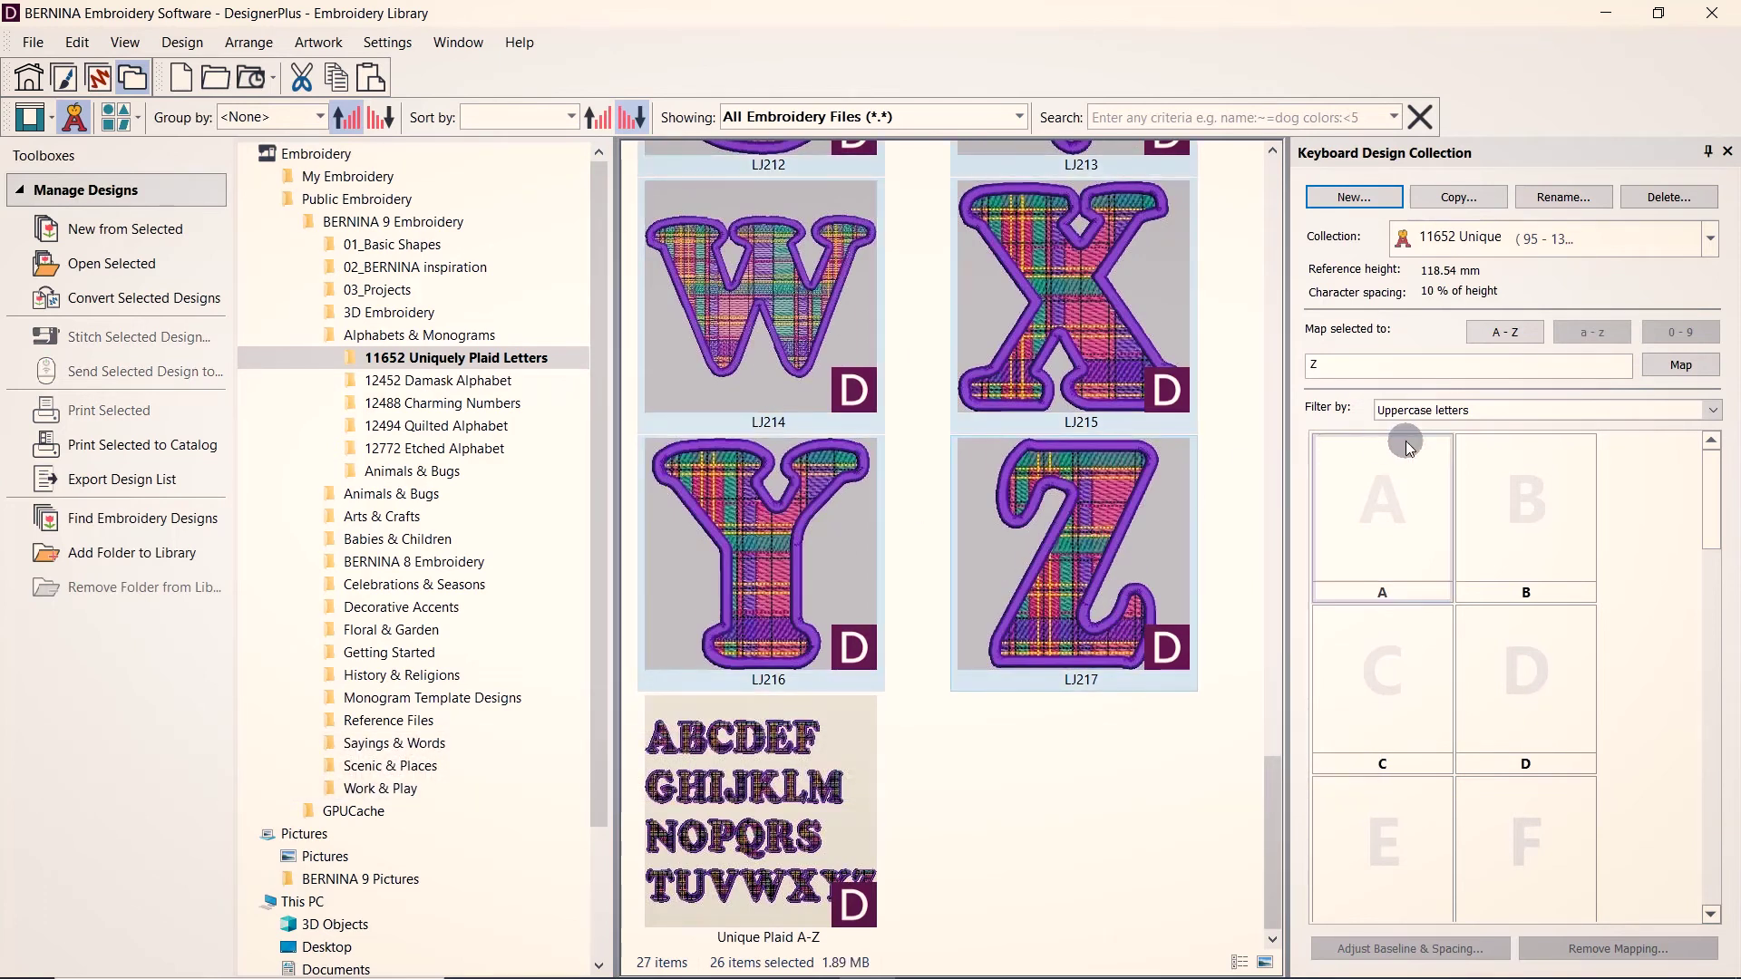
left_click(1510, 333)
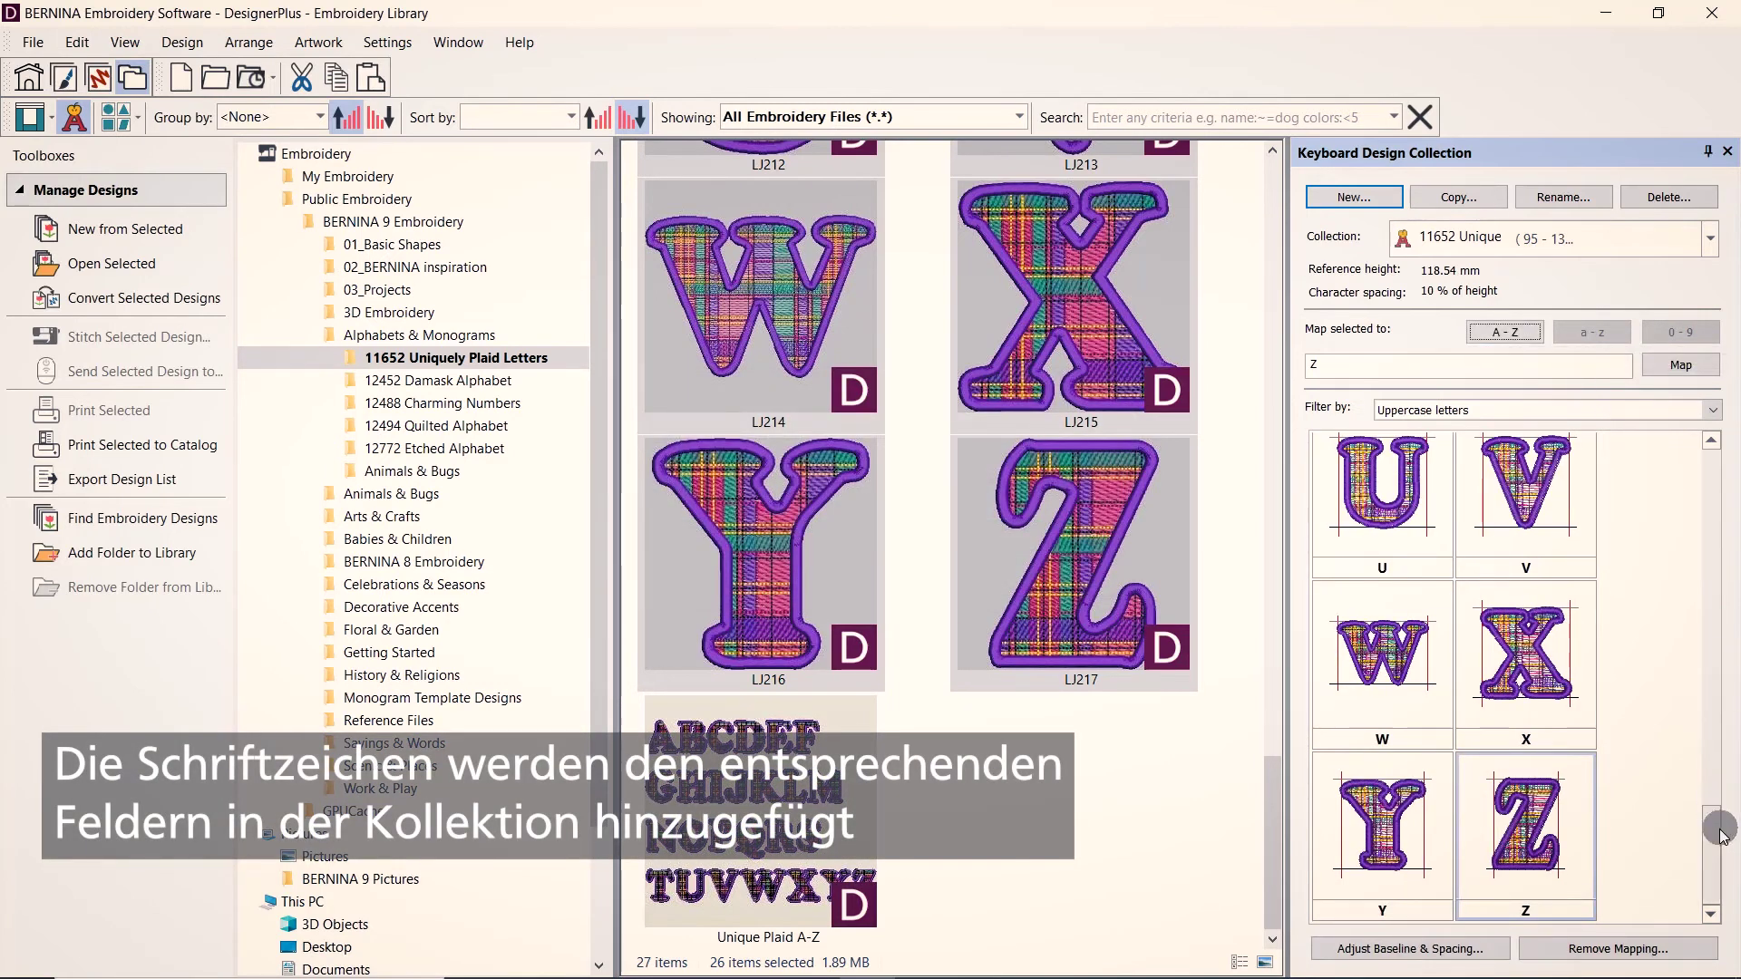
left_click_drag(1709, 834, 1710, 485)
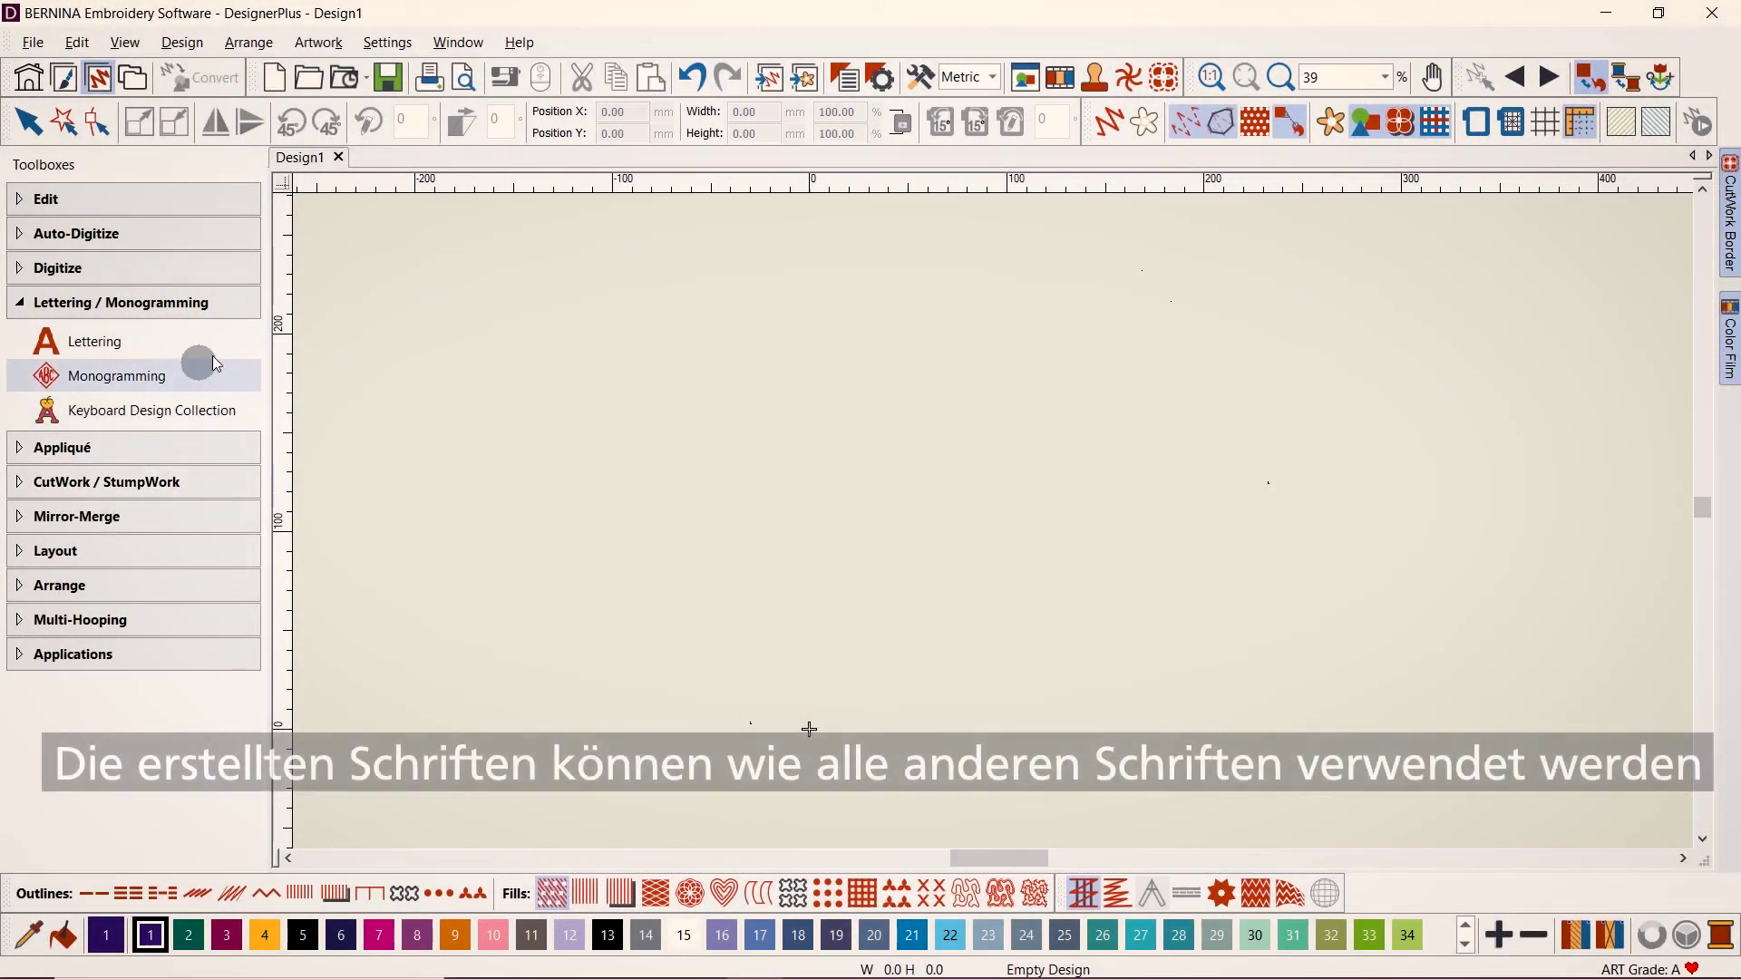
Step: Add the lettering HOME to the embroidery canvas using the Keyboard design collection font 11652 Uniquely Plaid Letters
left_click(222, 350)
left_click(809, 729)
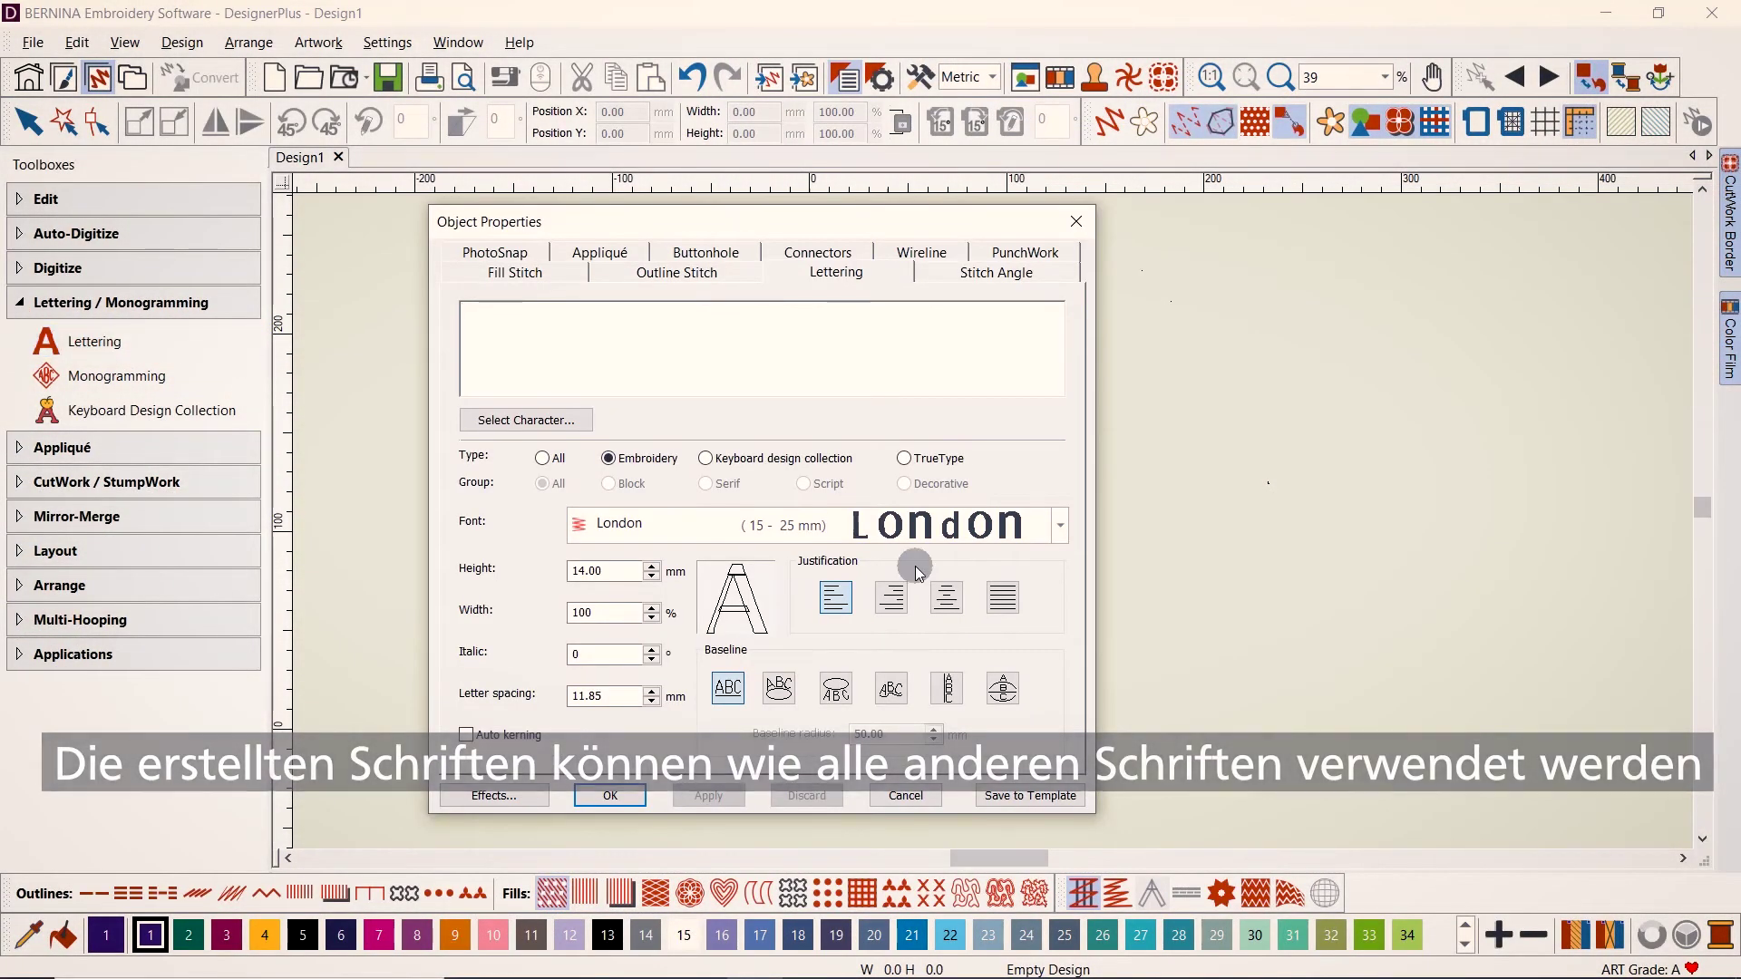
type("HOME")
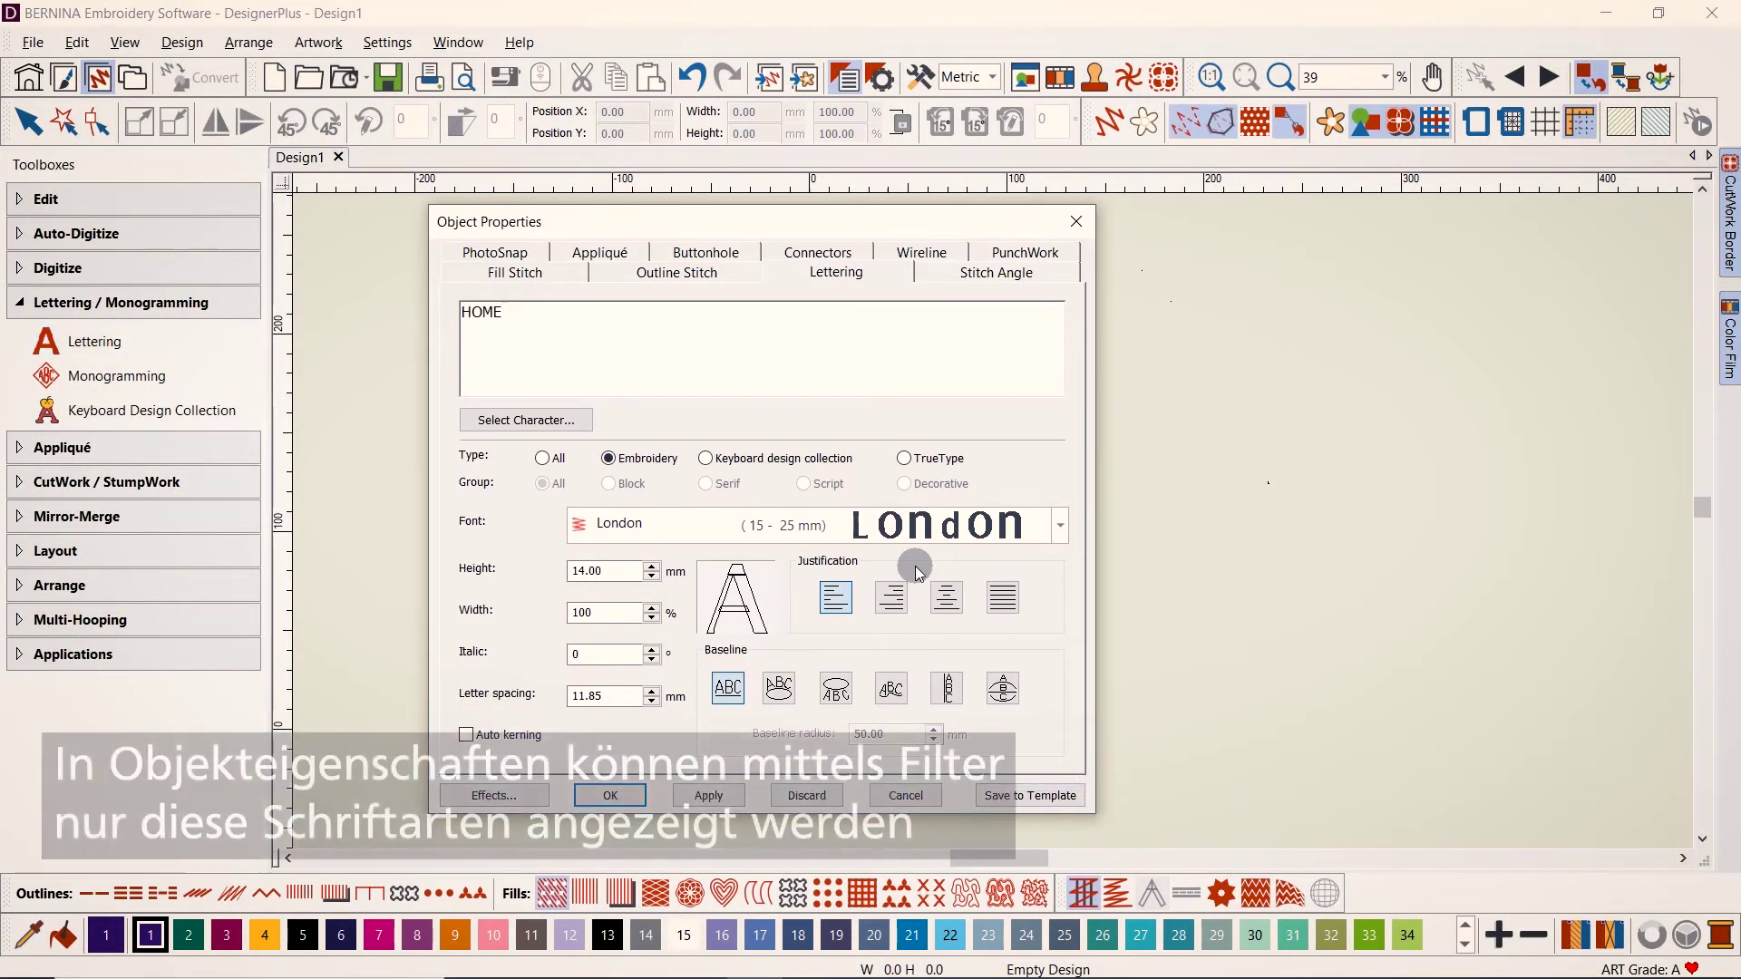
left_click(707, 457)
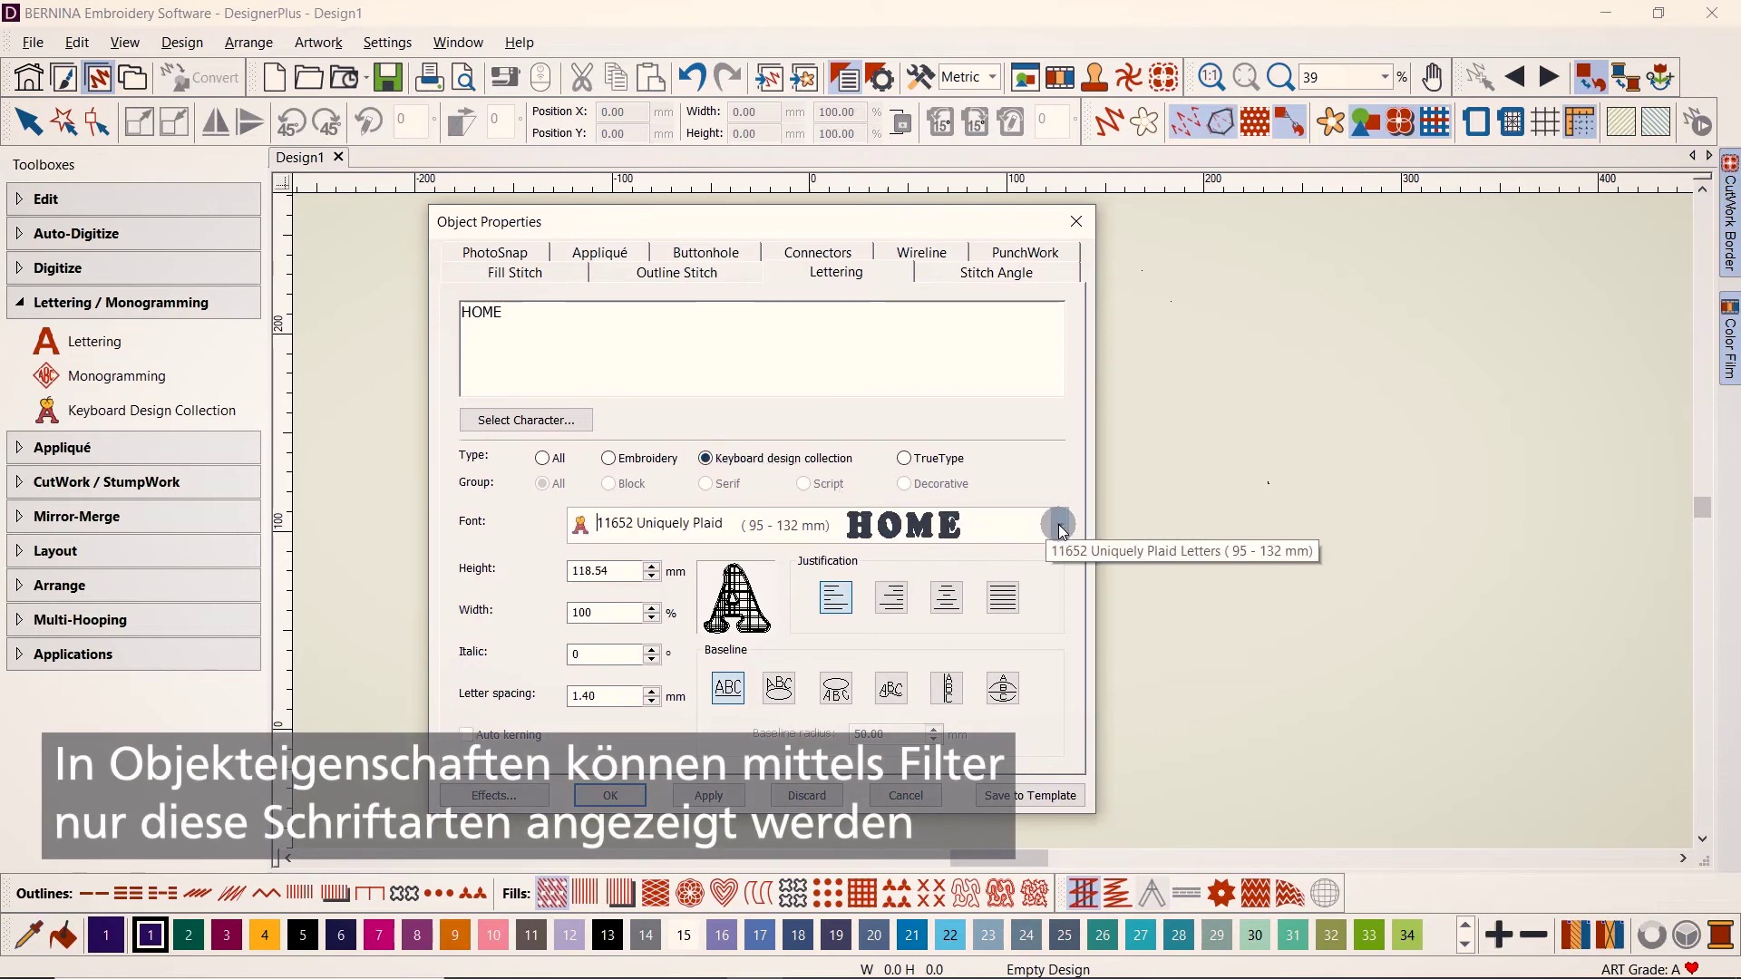
left_click(1057, 526)
left_click(961, 56)
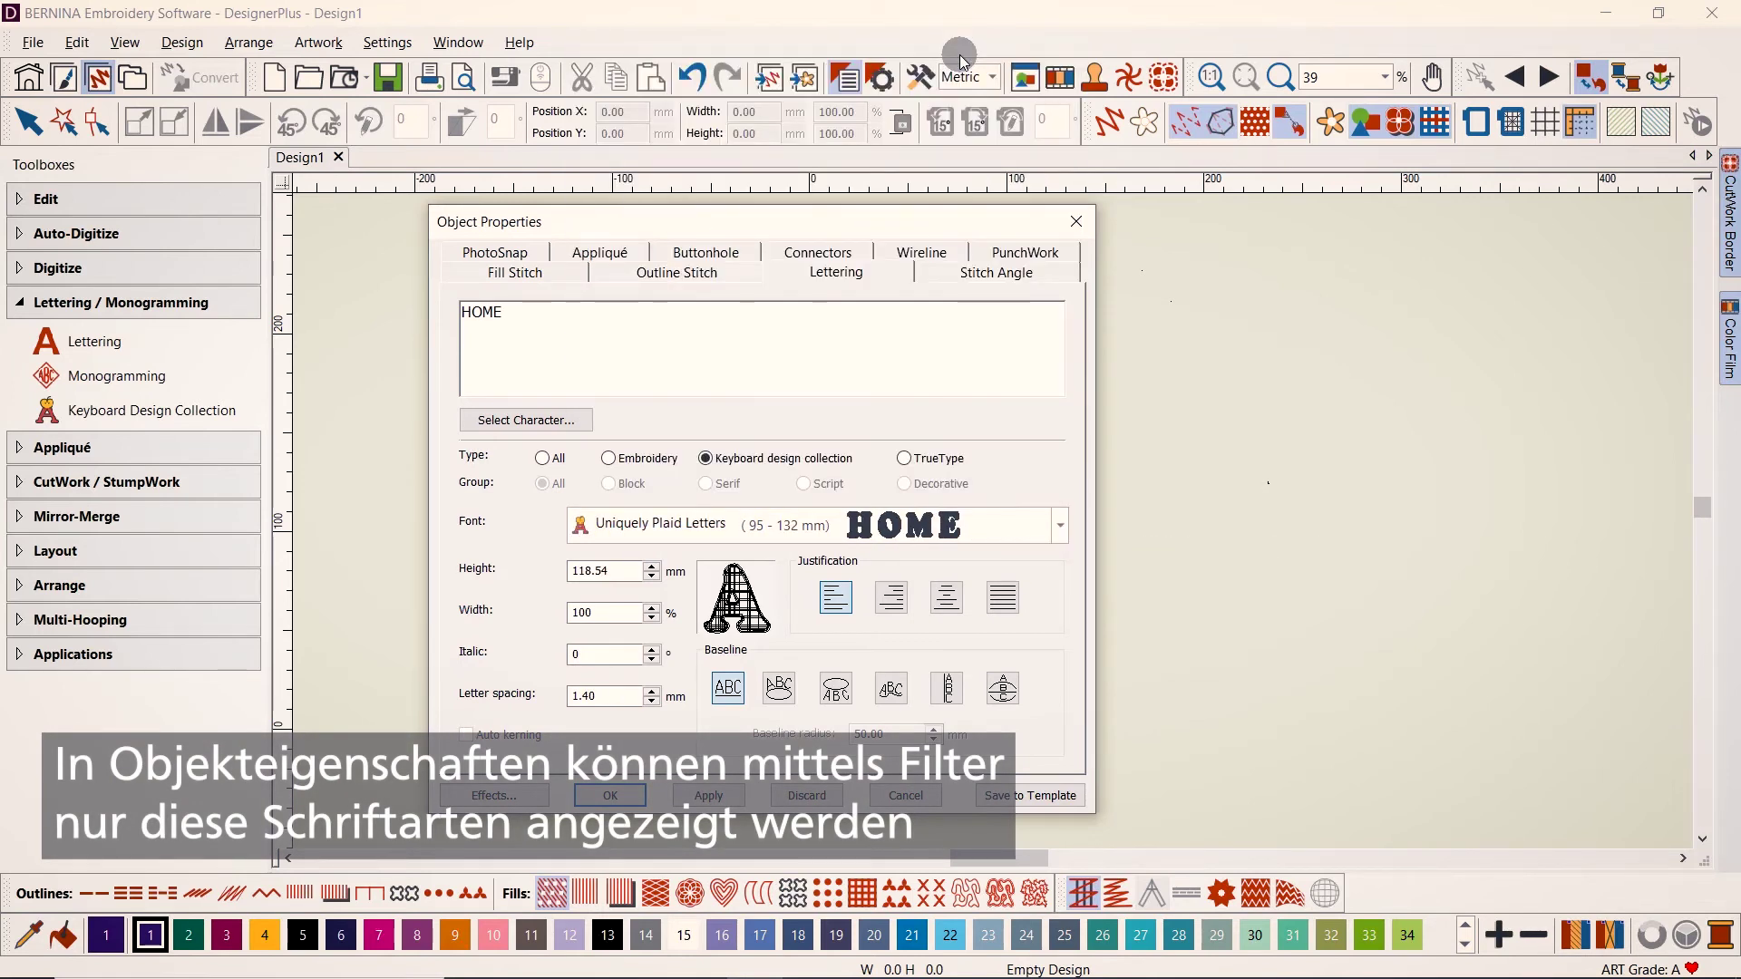
left_click(610, 795)
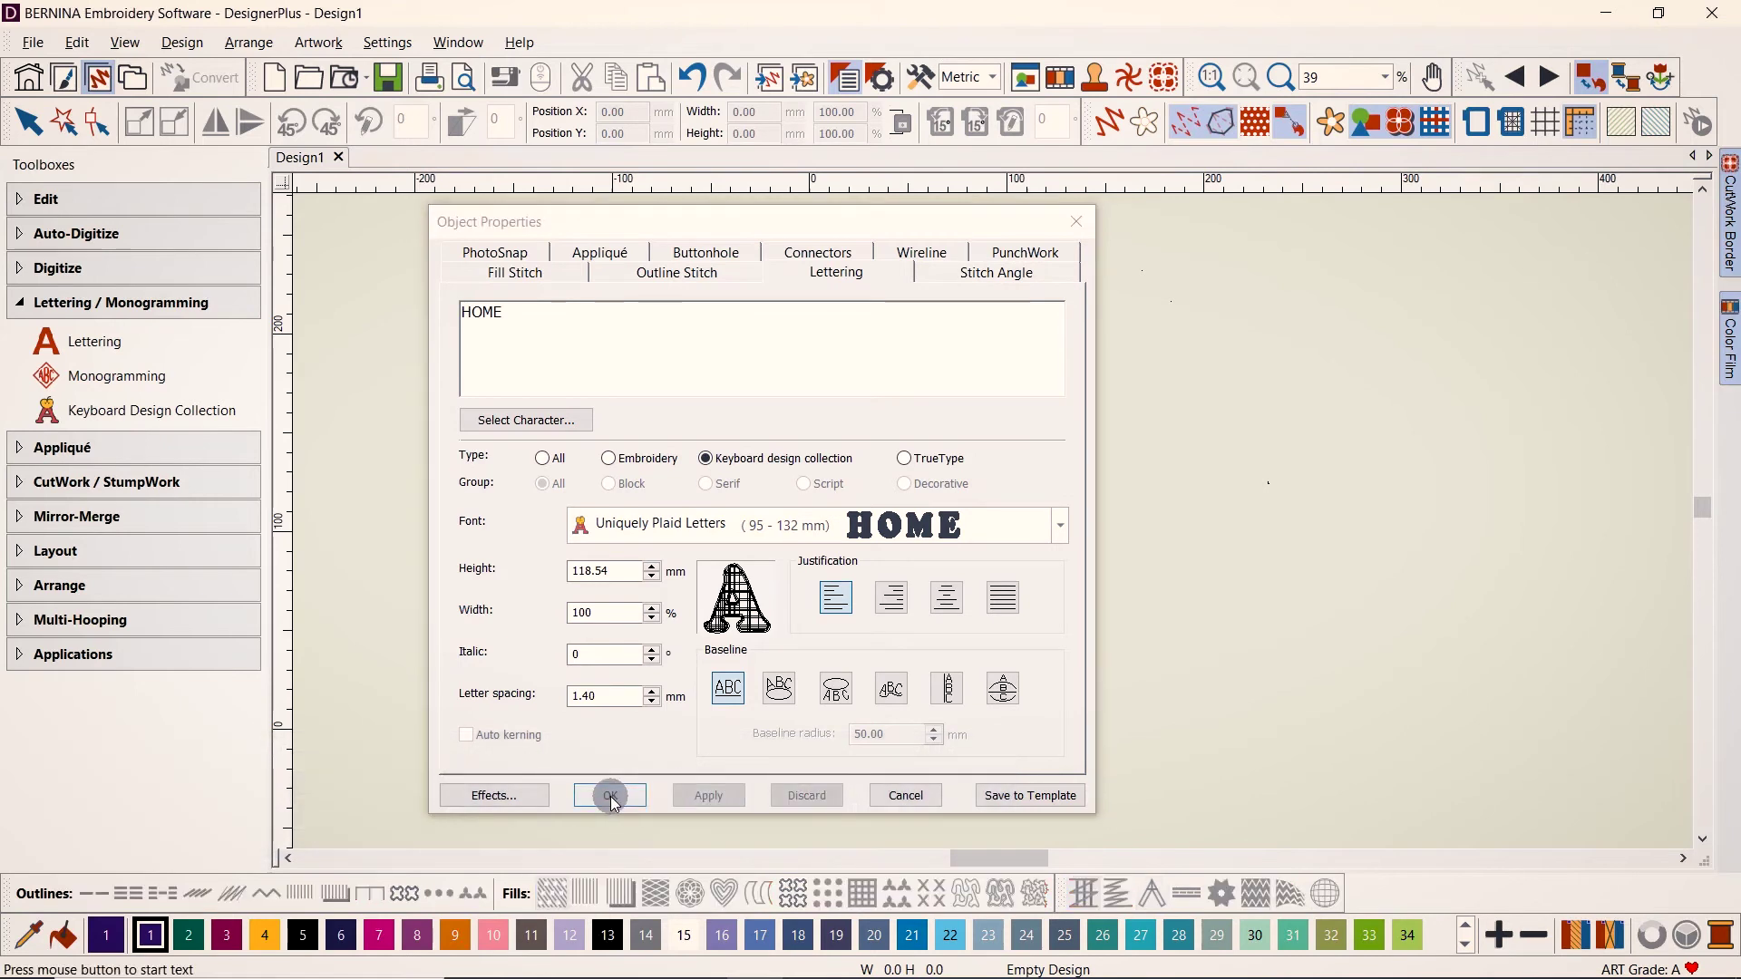
left_click(708, 635)
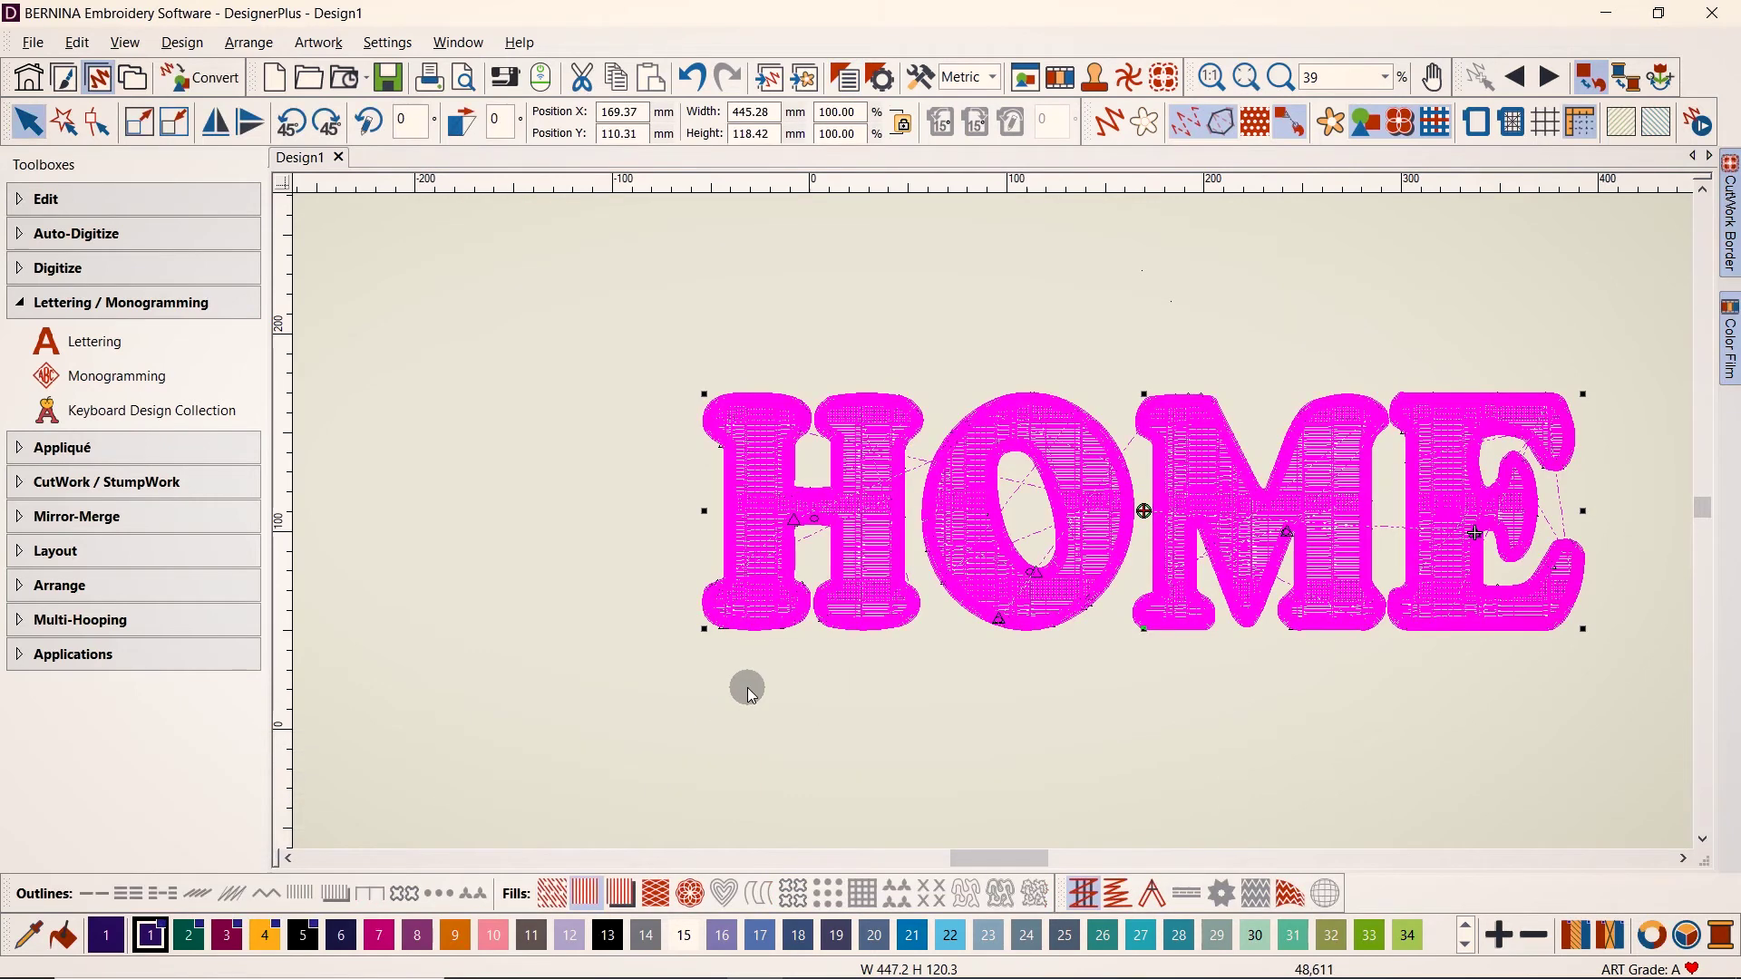
Step: Add the lettering sweet above the word HOME using the embroidery font Eliza
left_click(228, 344)
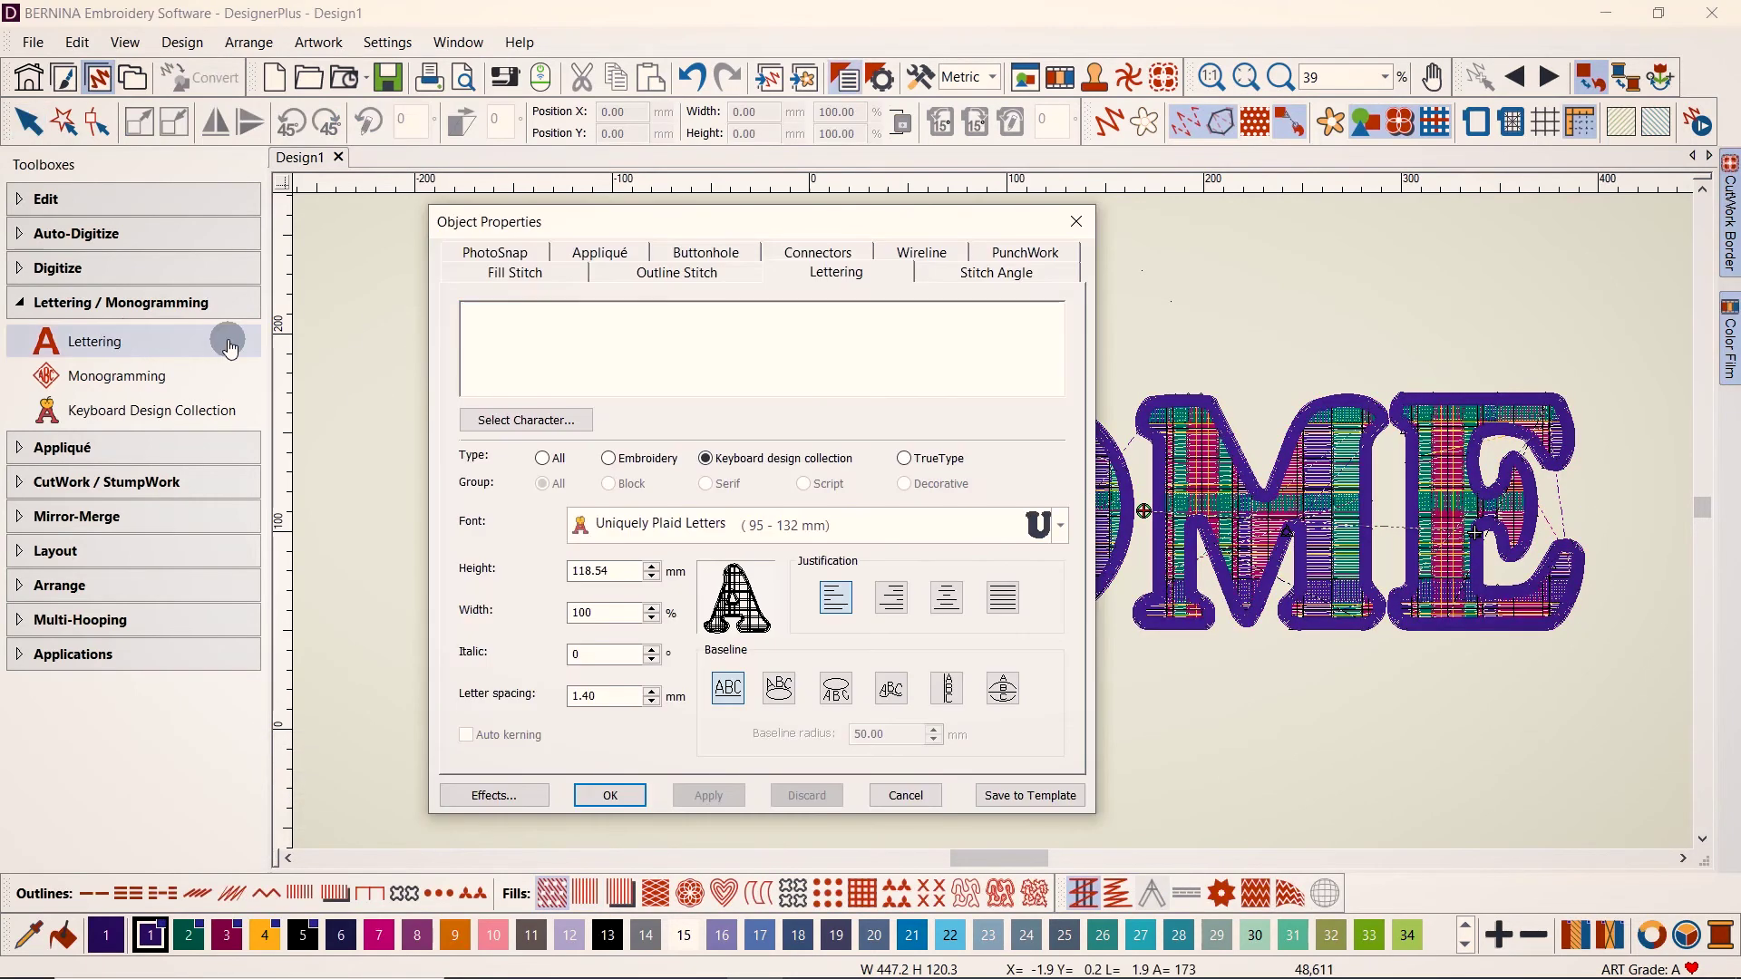
type("sweet")
left_click(648, 460)
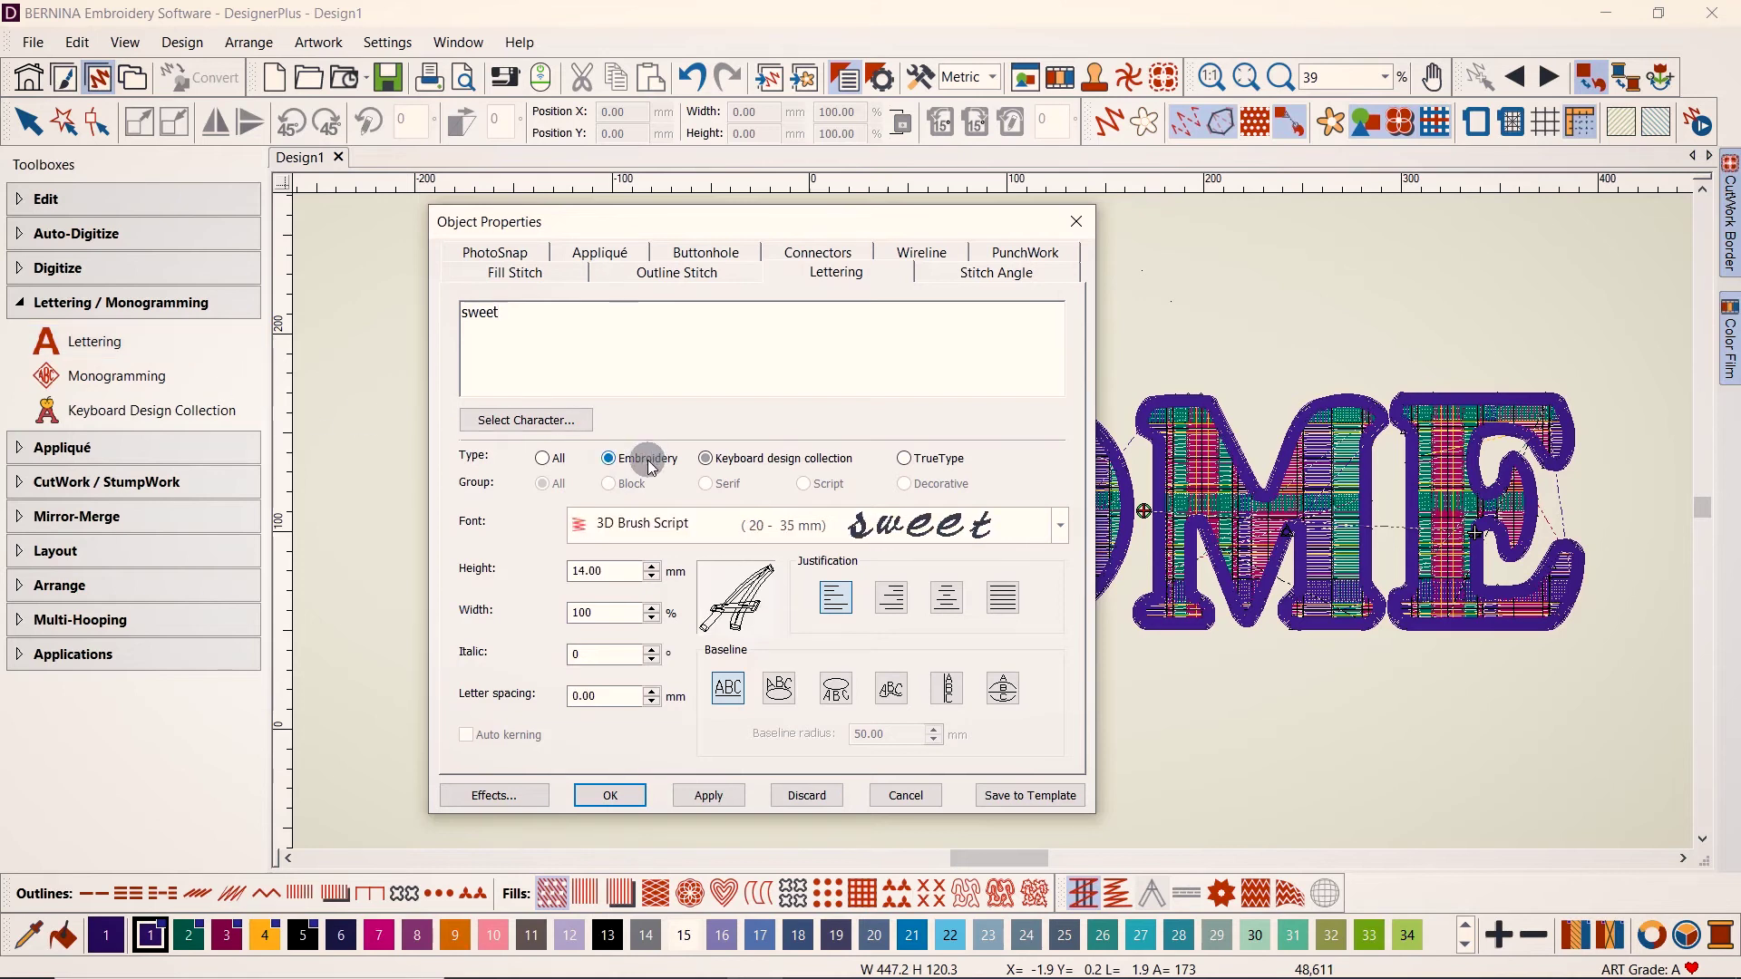
type("Eliza")
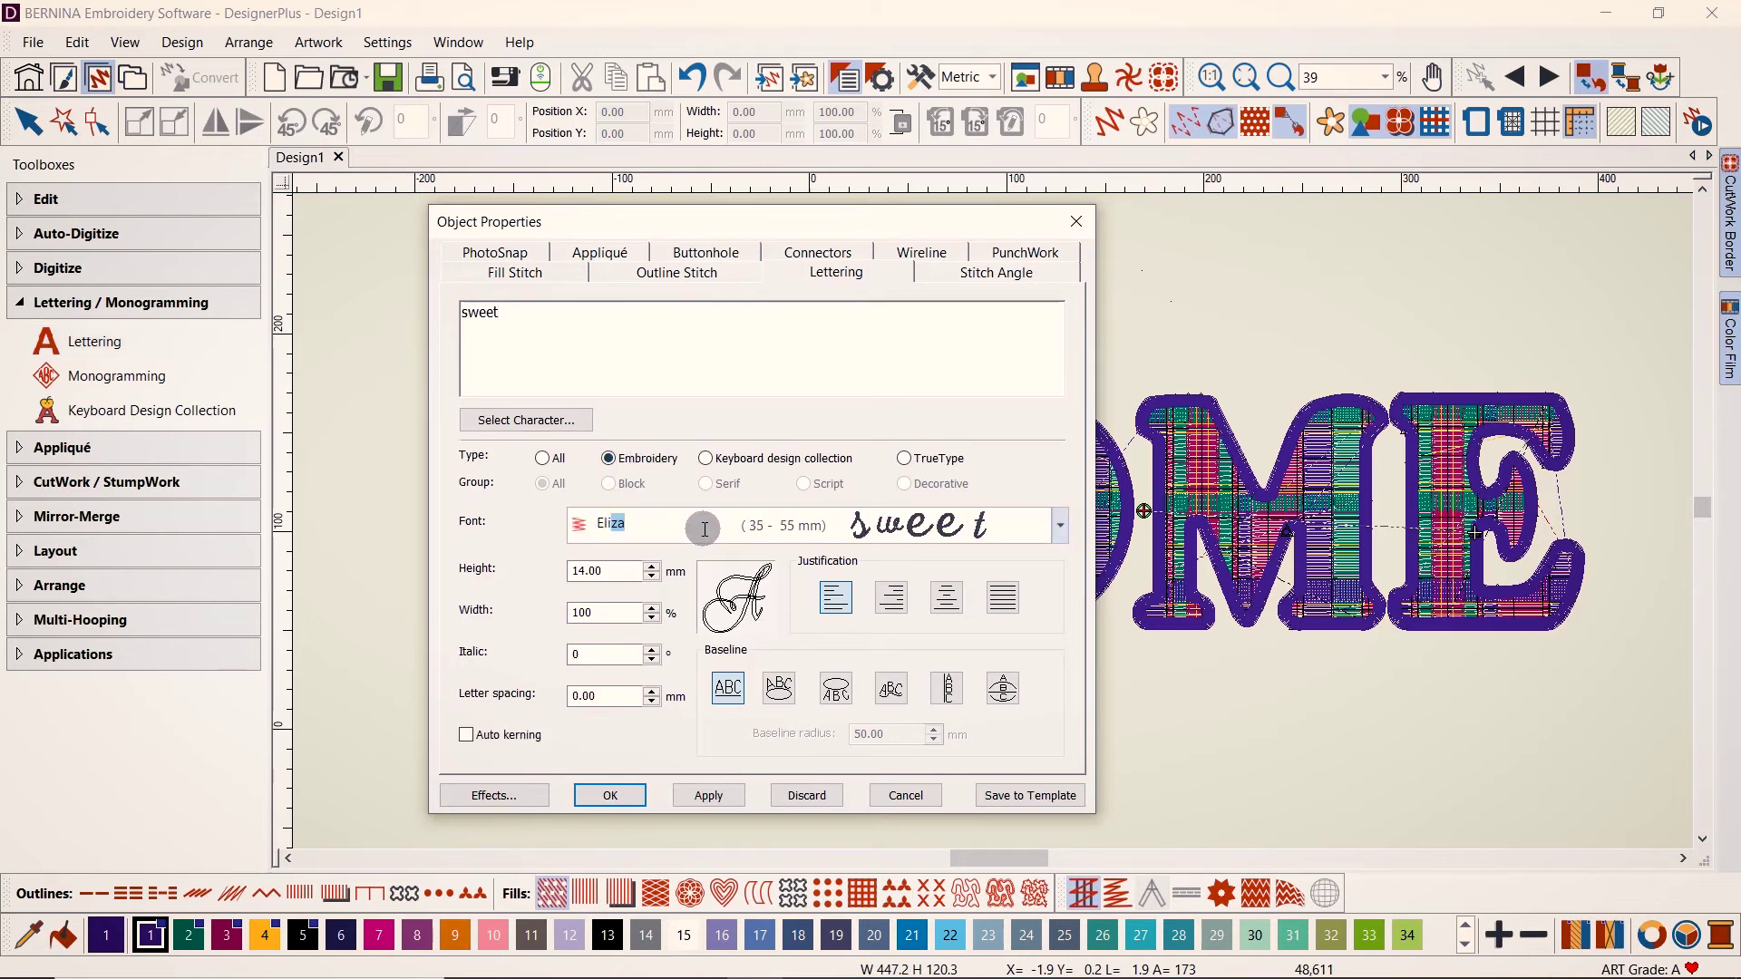
left_click(752, 58)
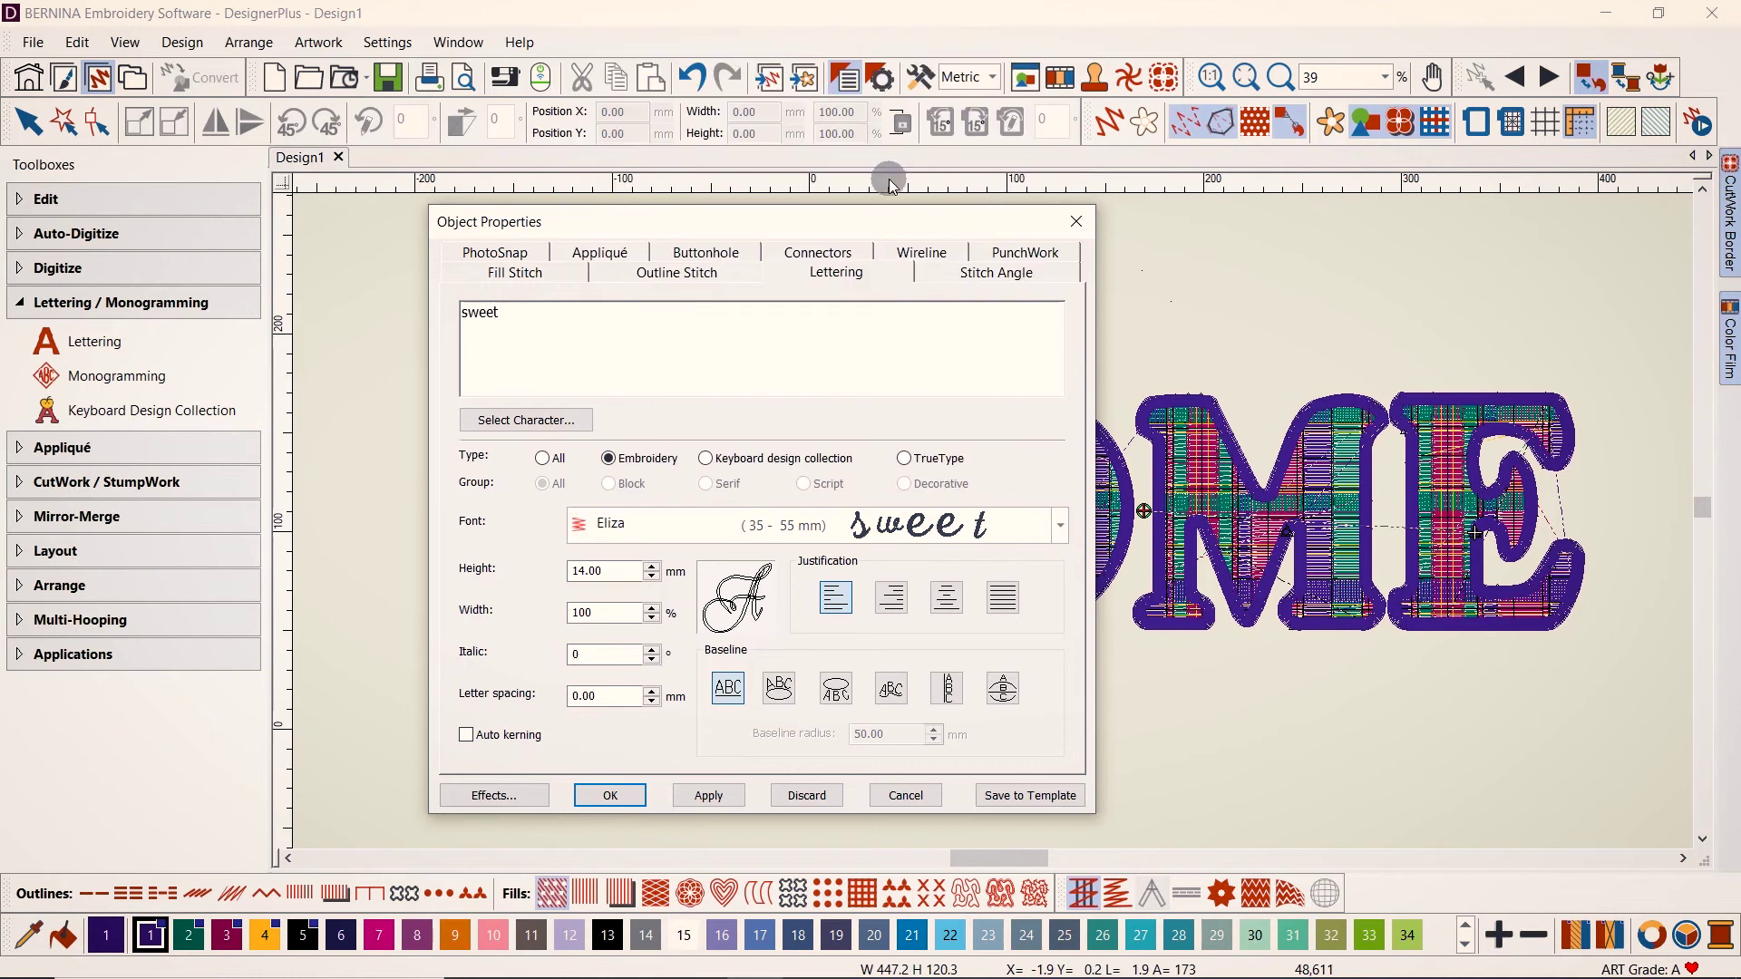
left_click(708, 795)
left_click(990, 241)
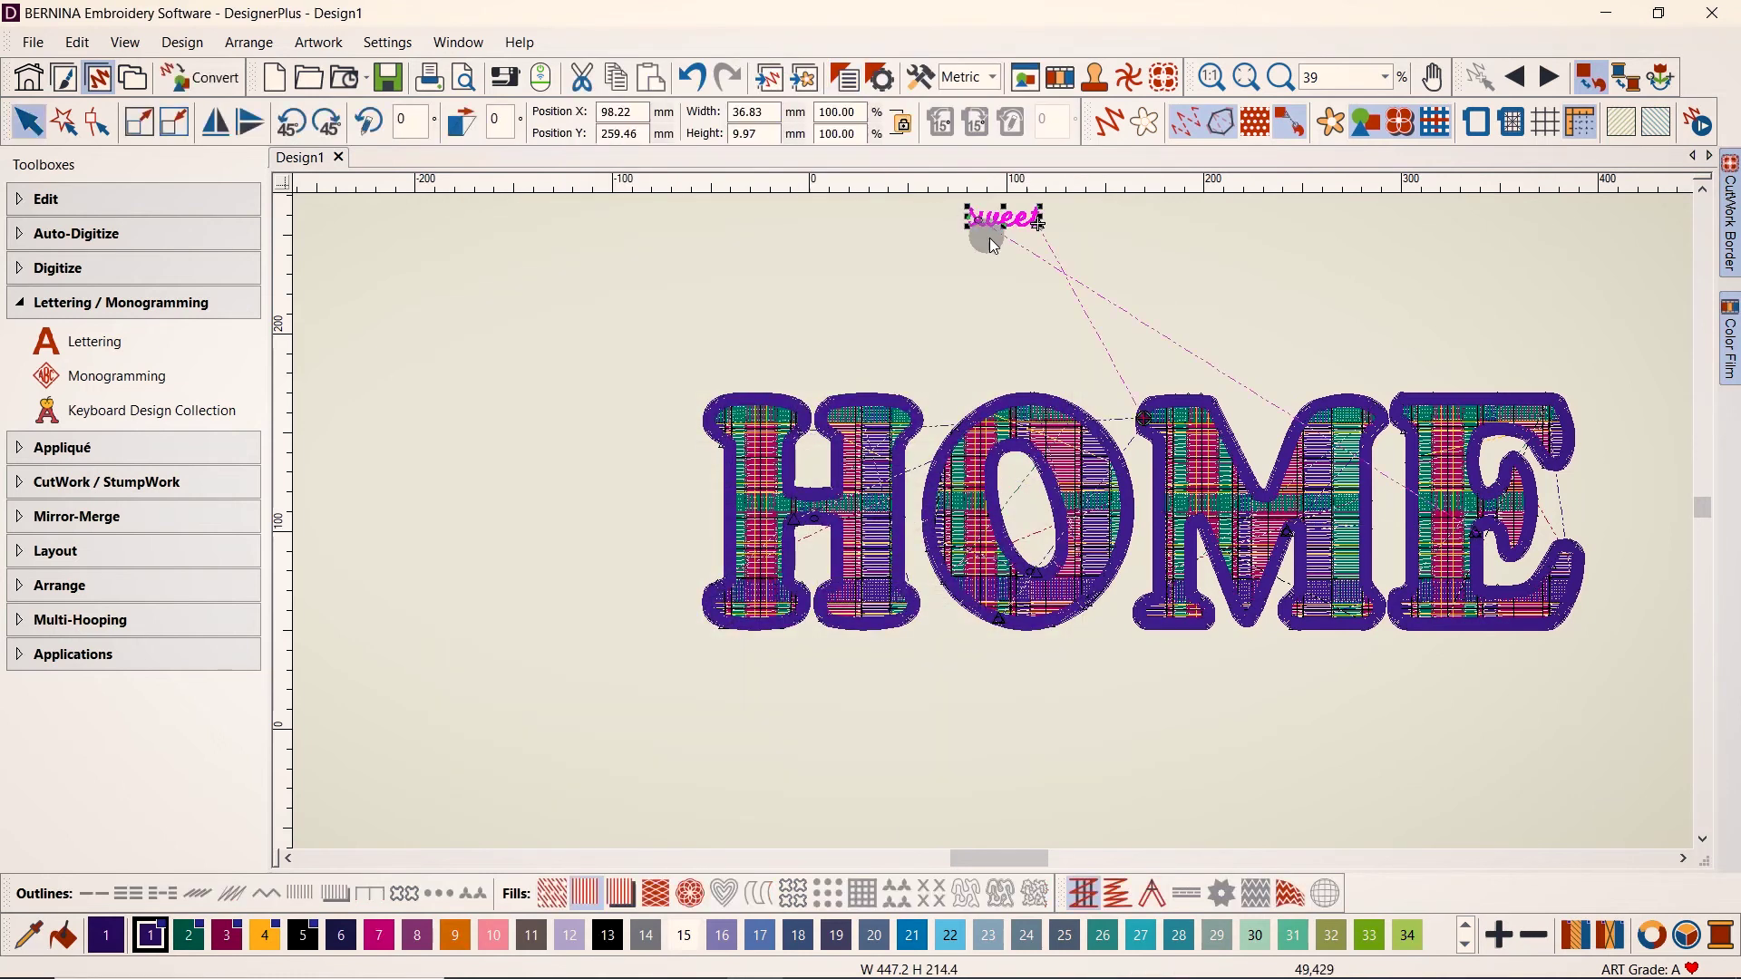
Step: Set the height of the HOME lettering to 95 mm
left_click(1246, 77)
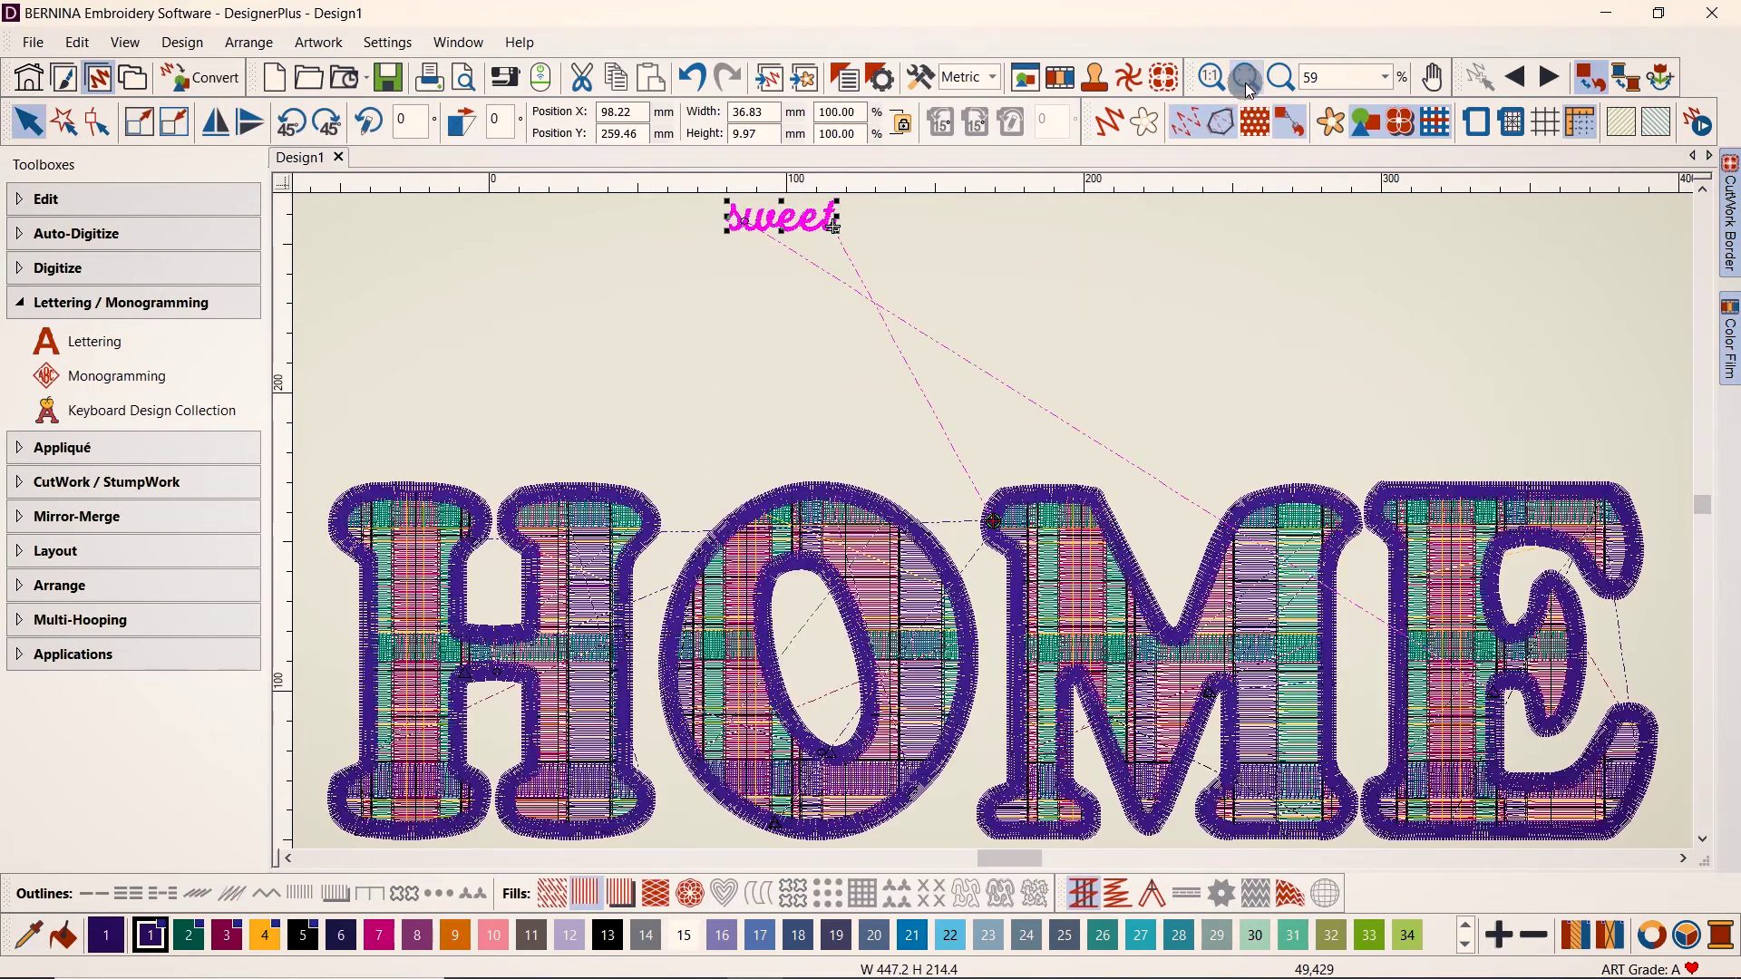
double_click(466, 505)
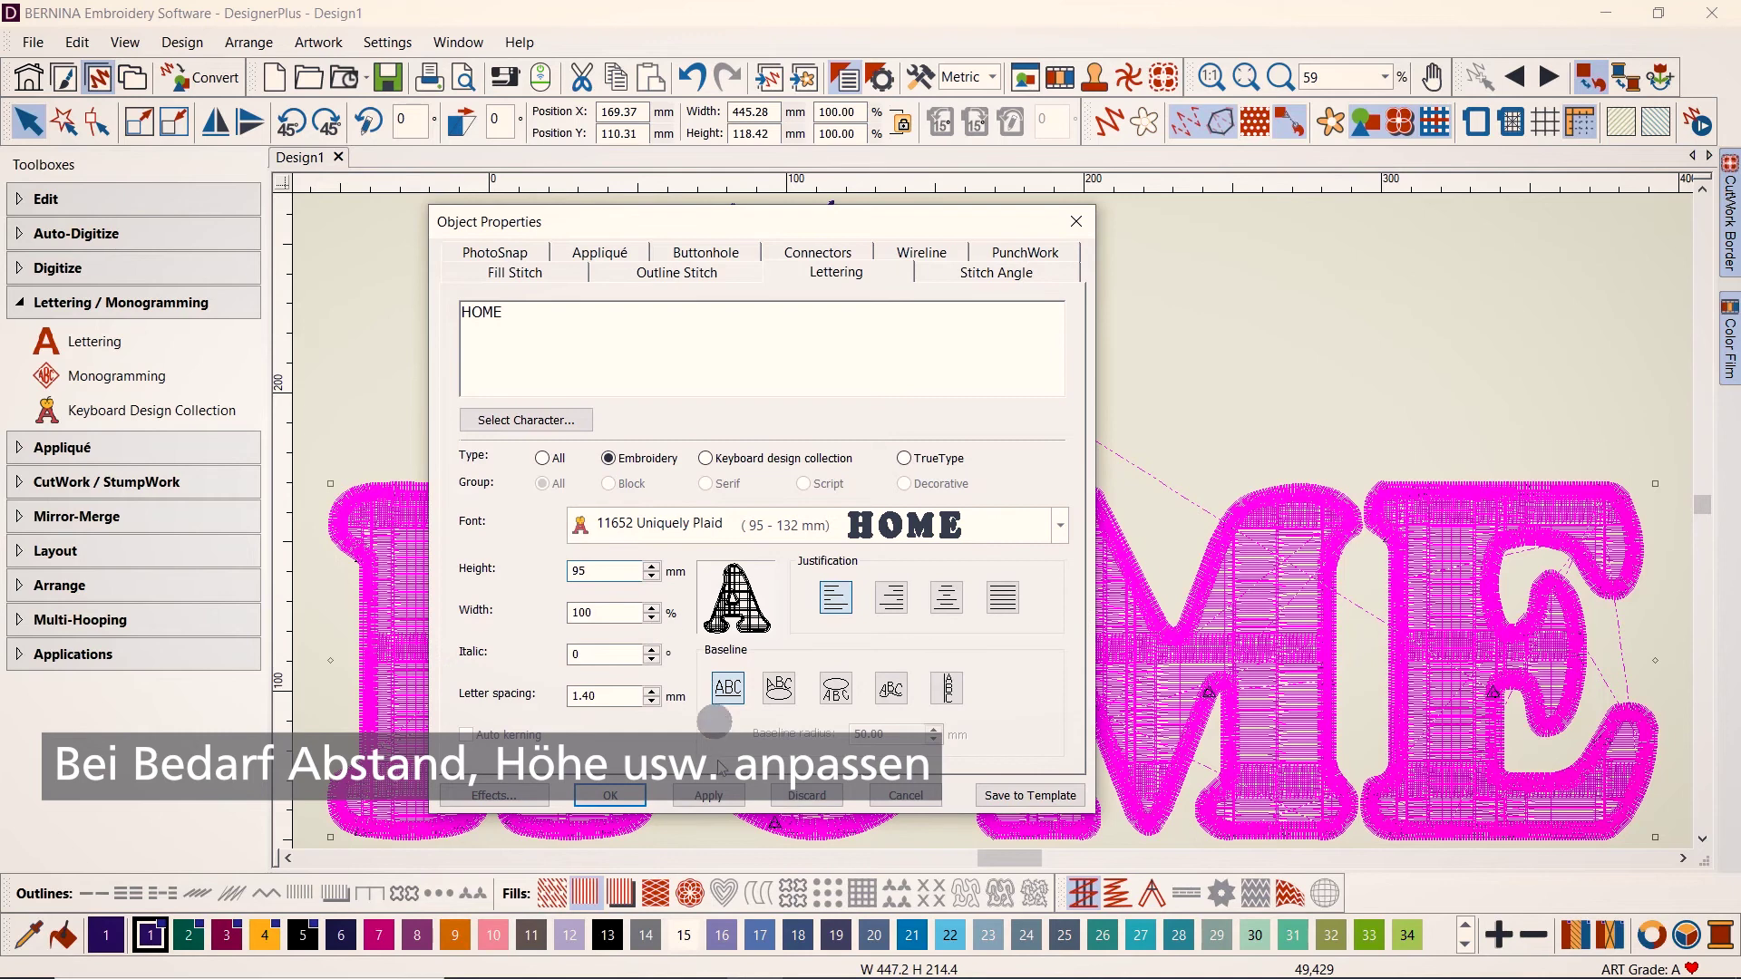
left_click(709, 795)
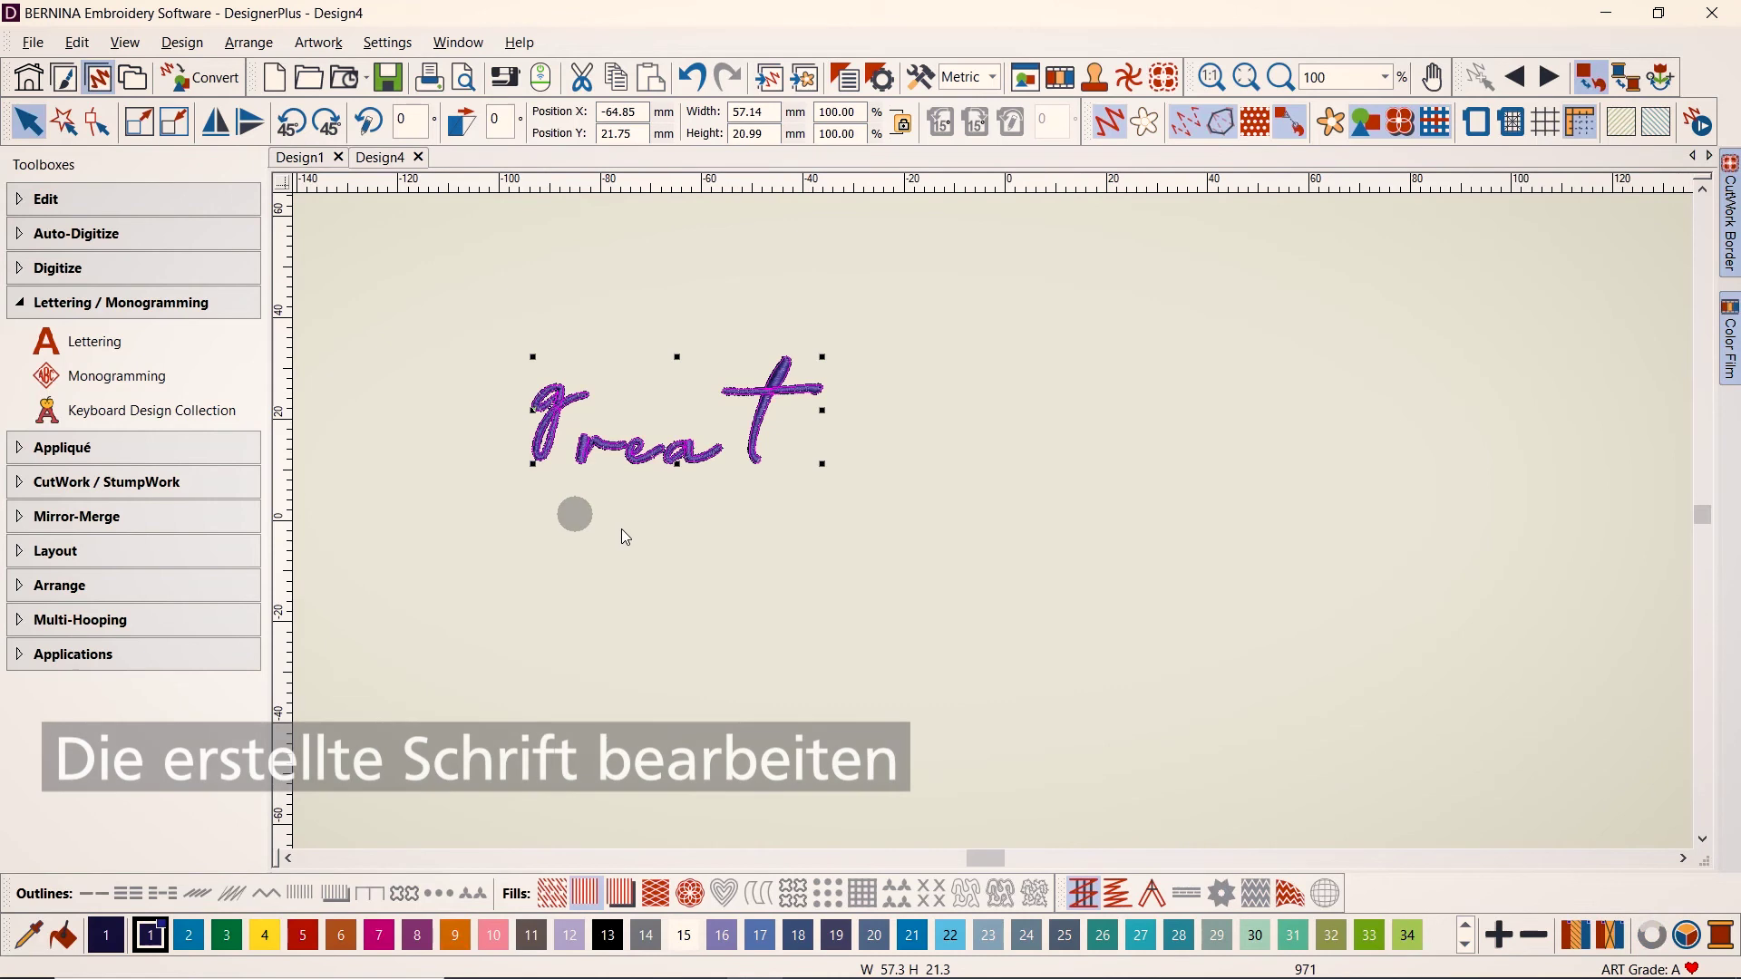
Step: In the edited Amalfi Coast collection, raise the baseline of the character g above its descender and move its right spacing line slightly inward
scroll(787, 448, "up", 1)
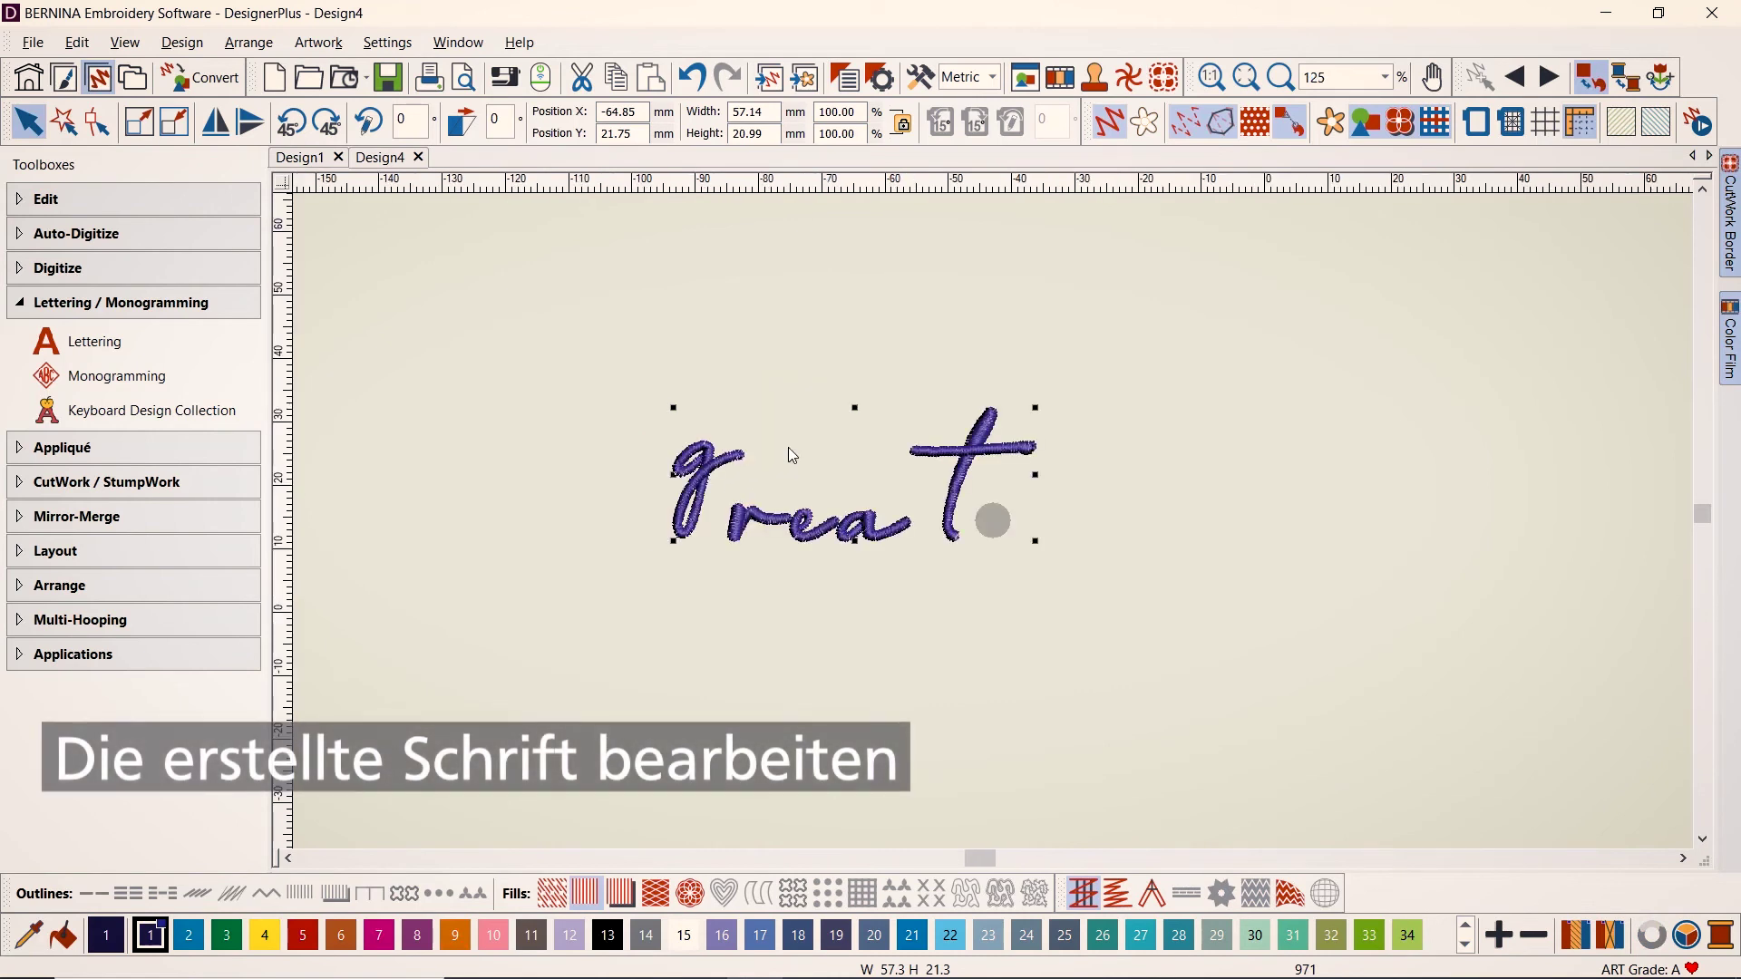
left_click(1066, 698)
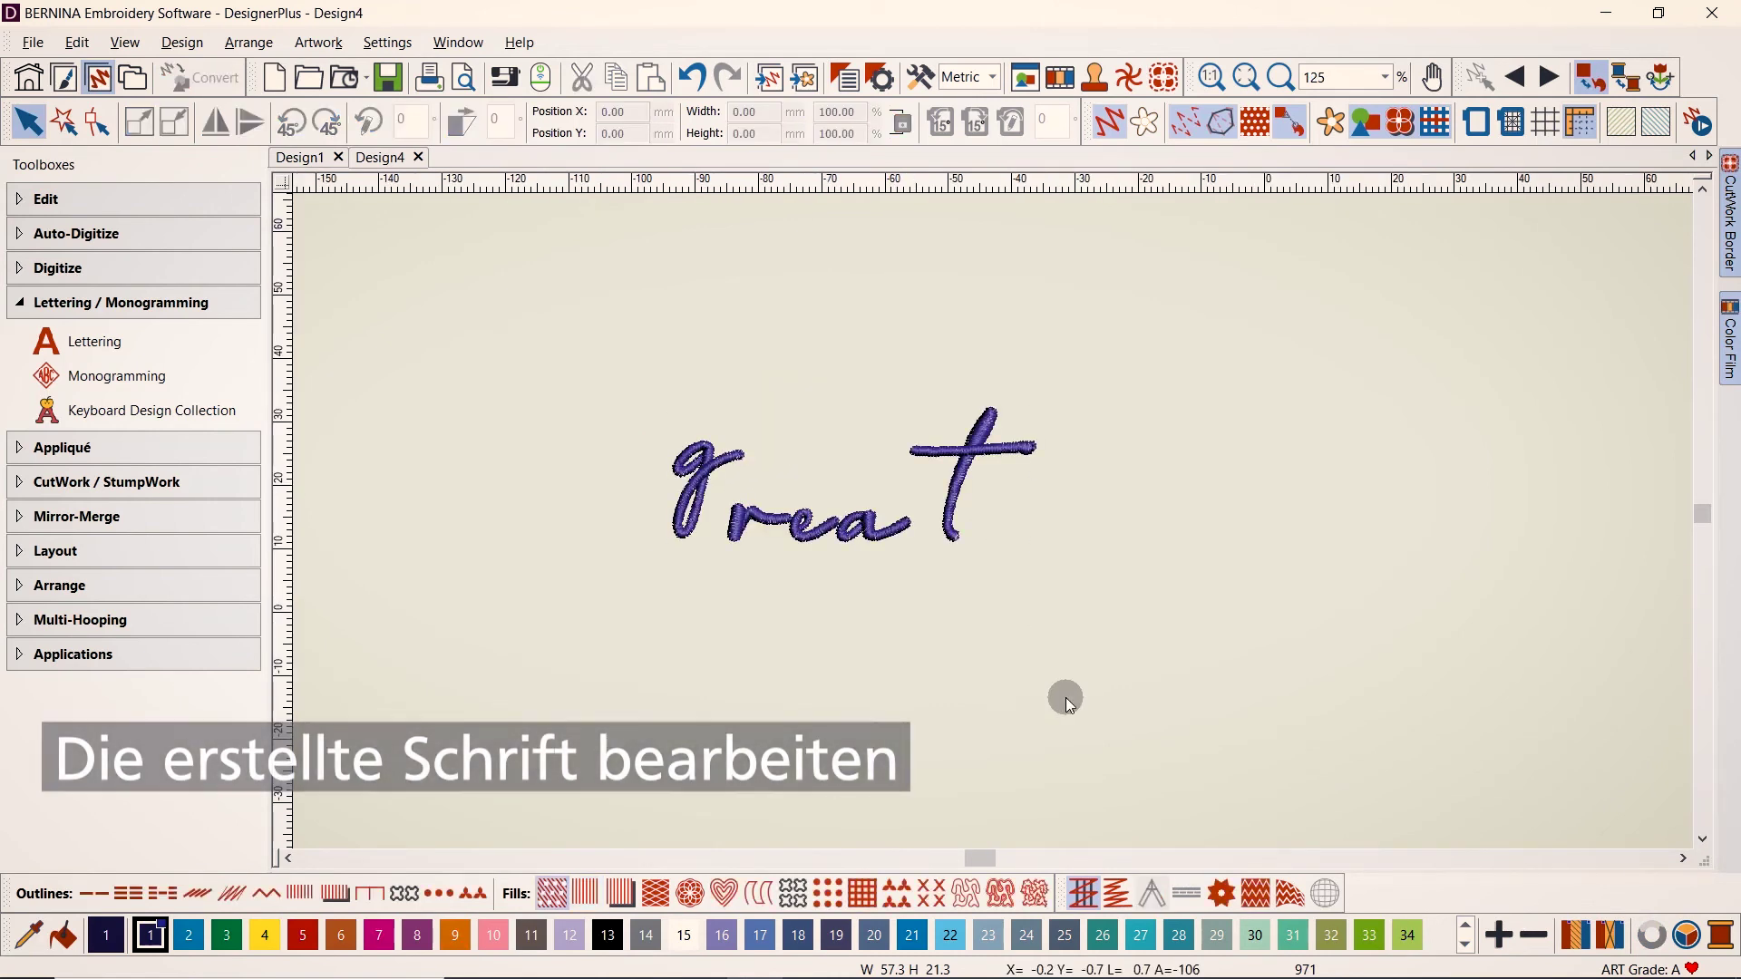
left_click(228, 417)
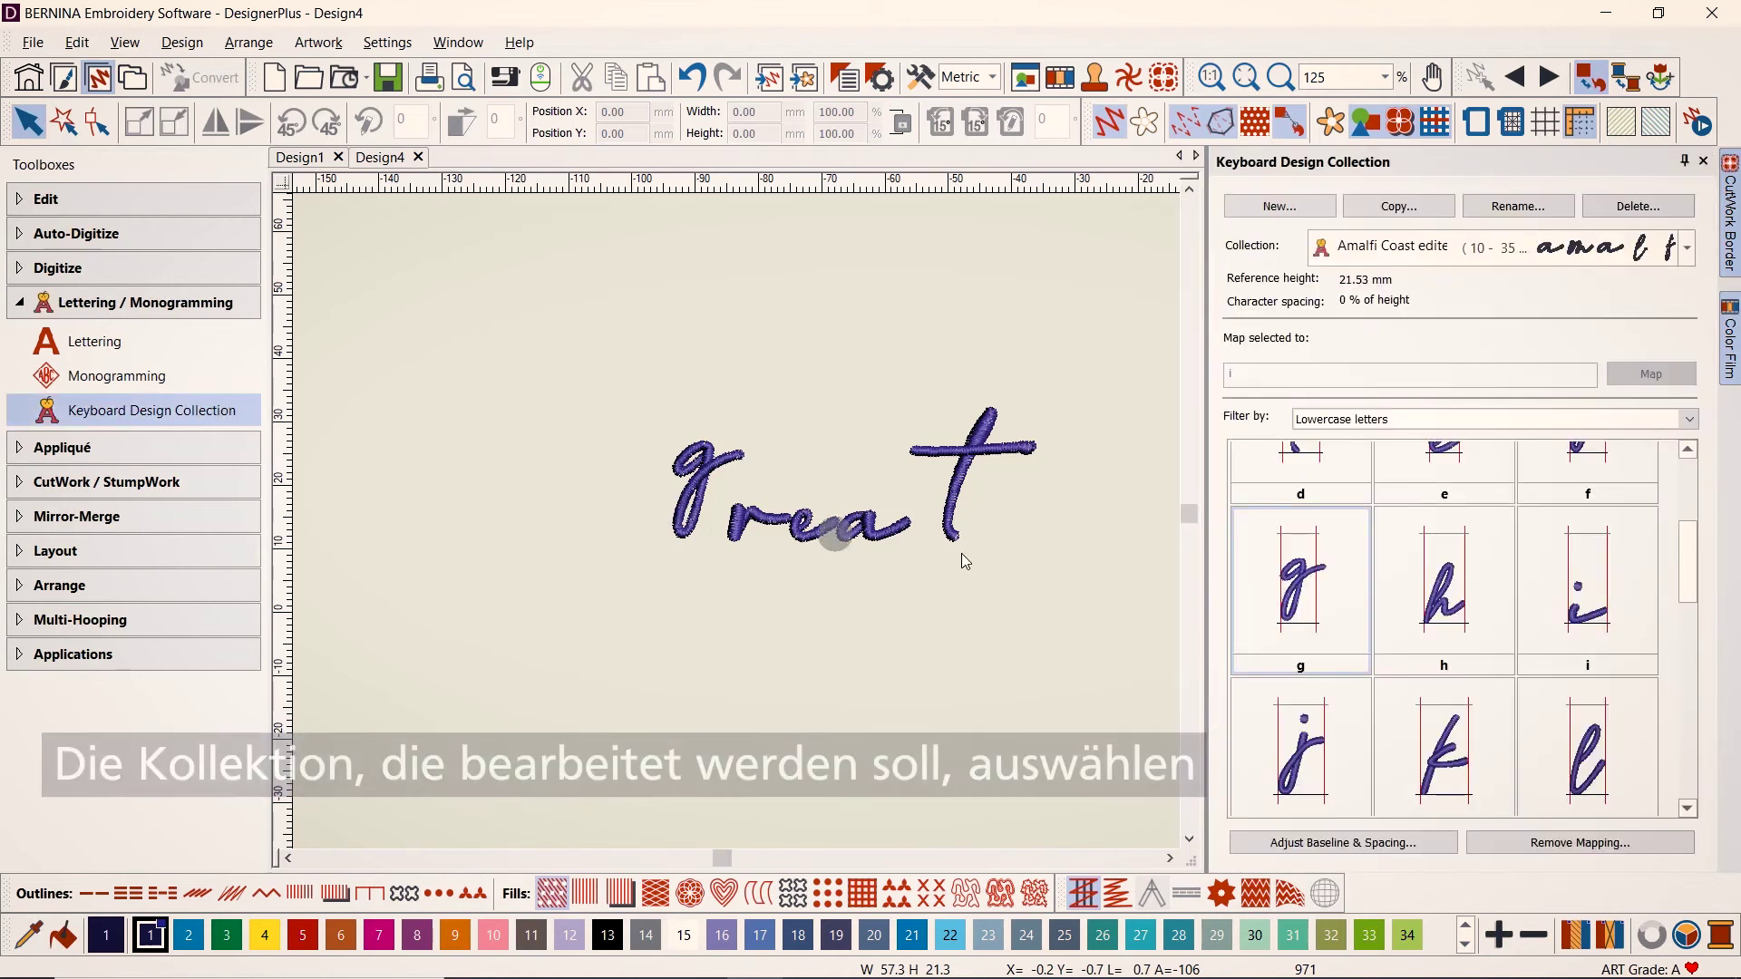
left_click(1311, 619)
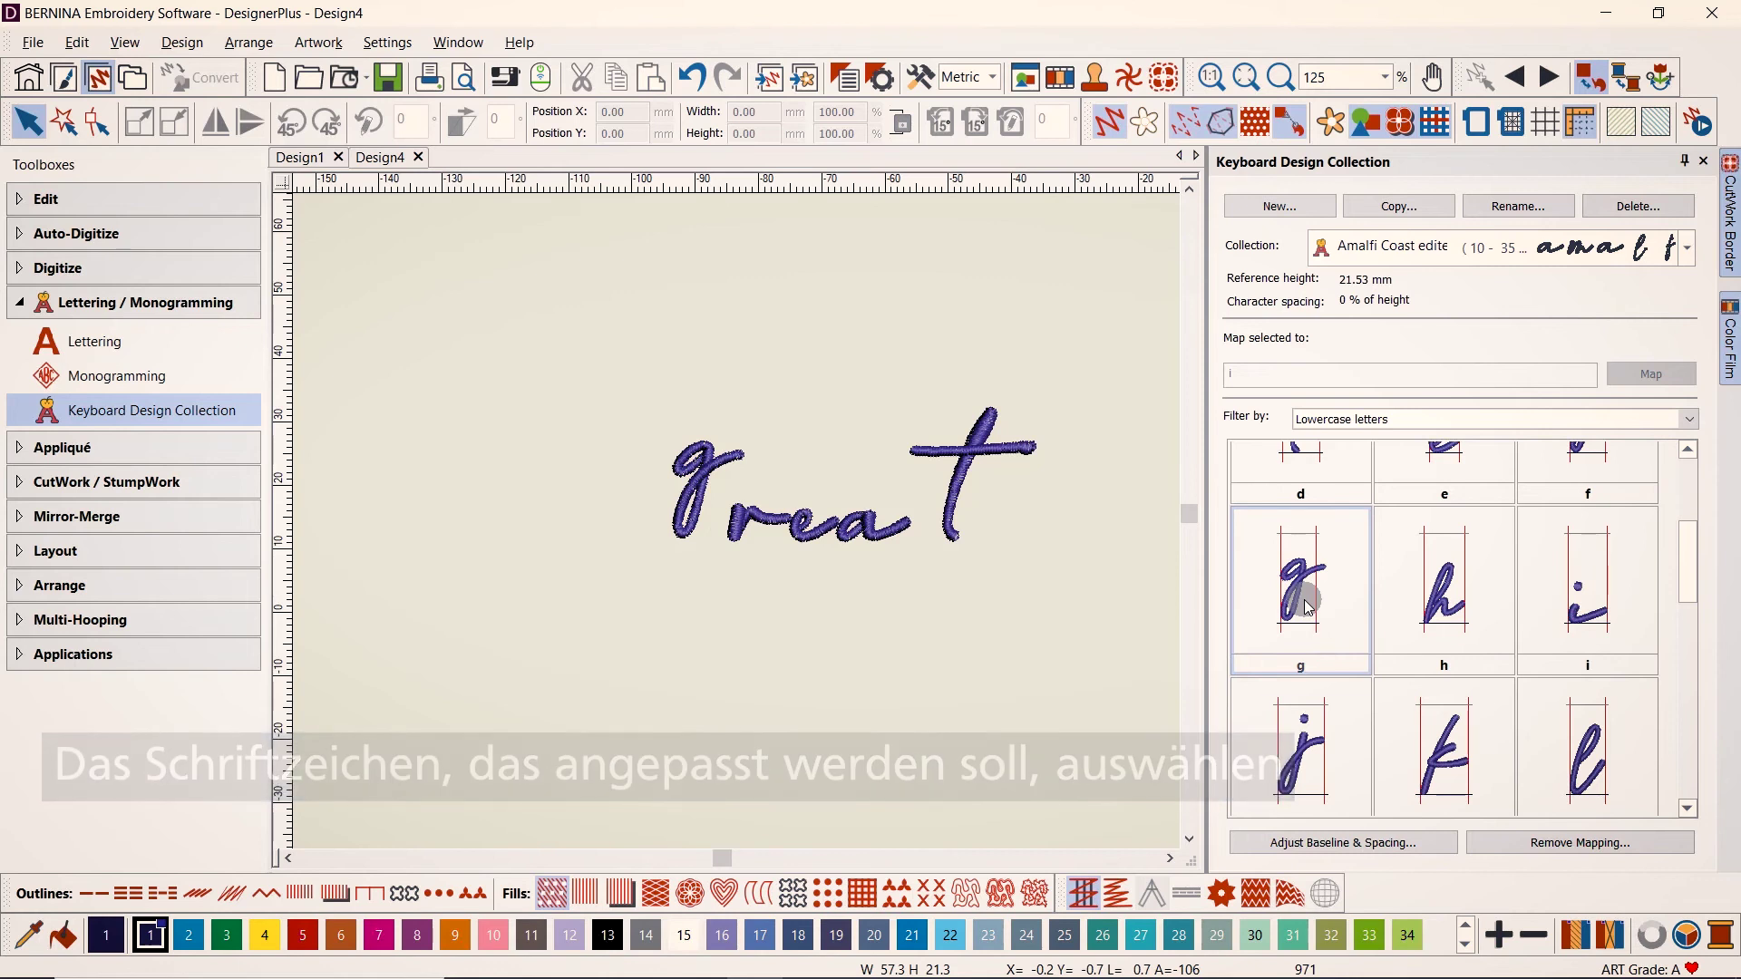
left_click(1351, 843)
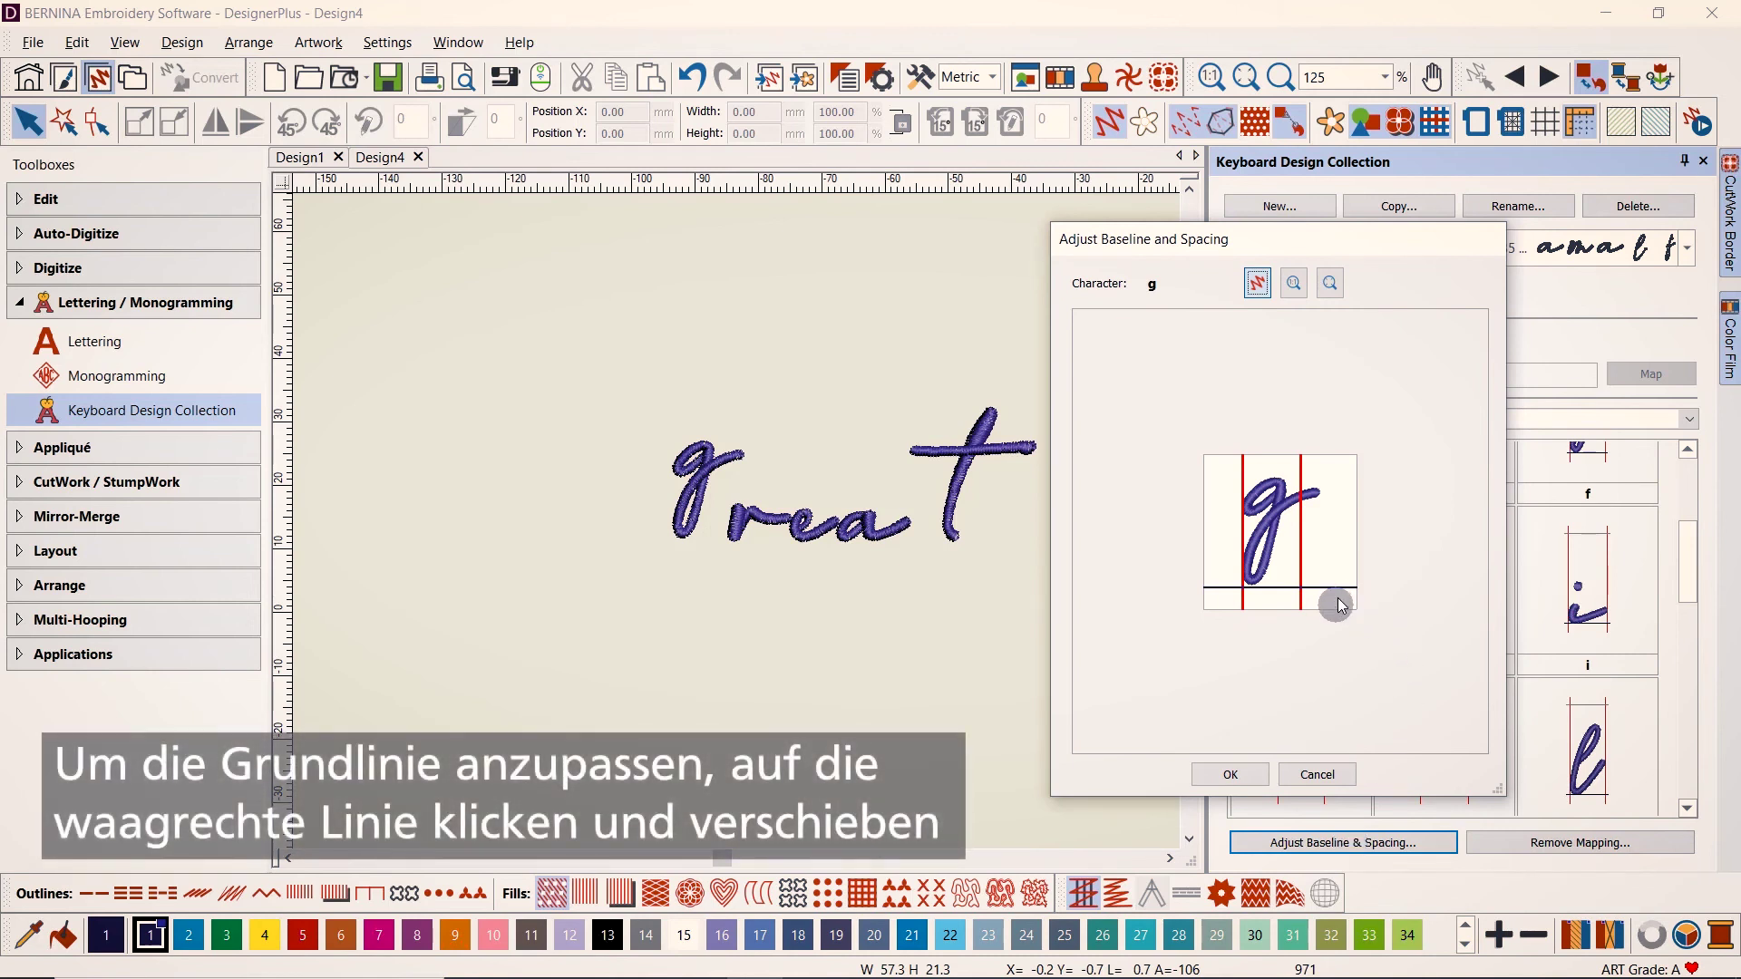
left_click_drag(1327, 550, 1302, 519)
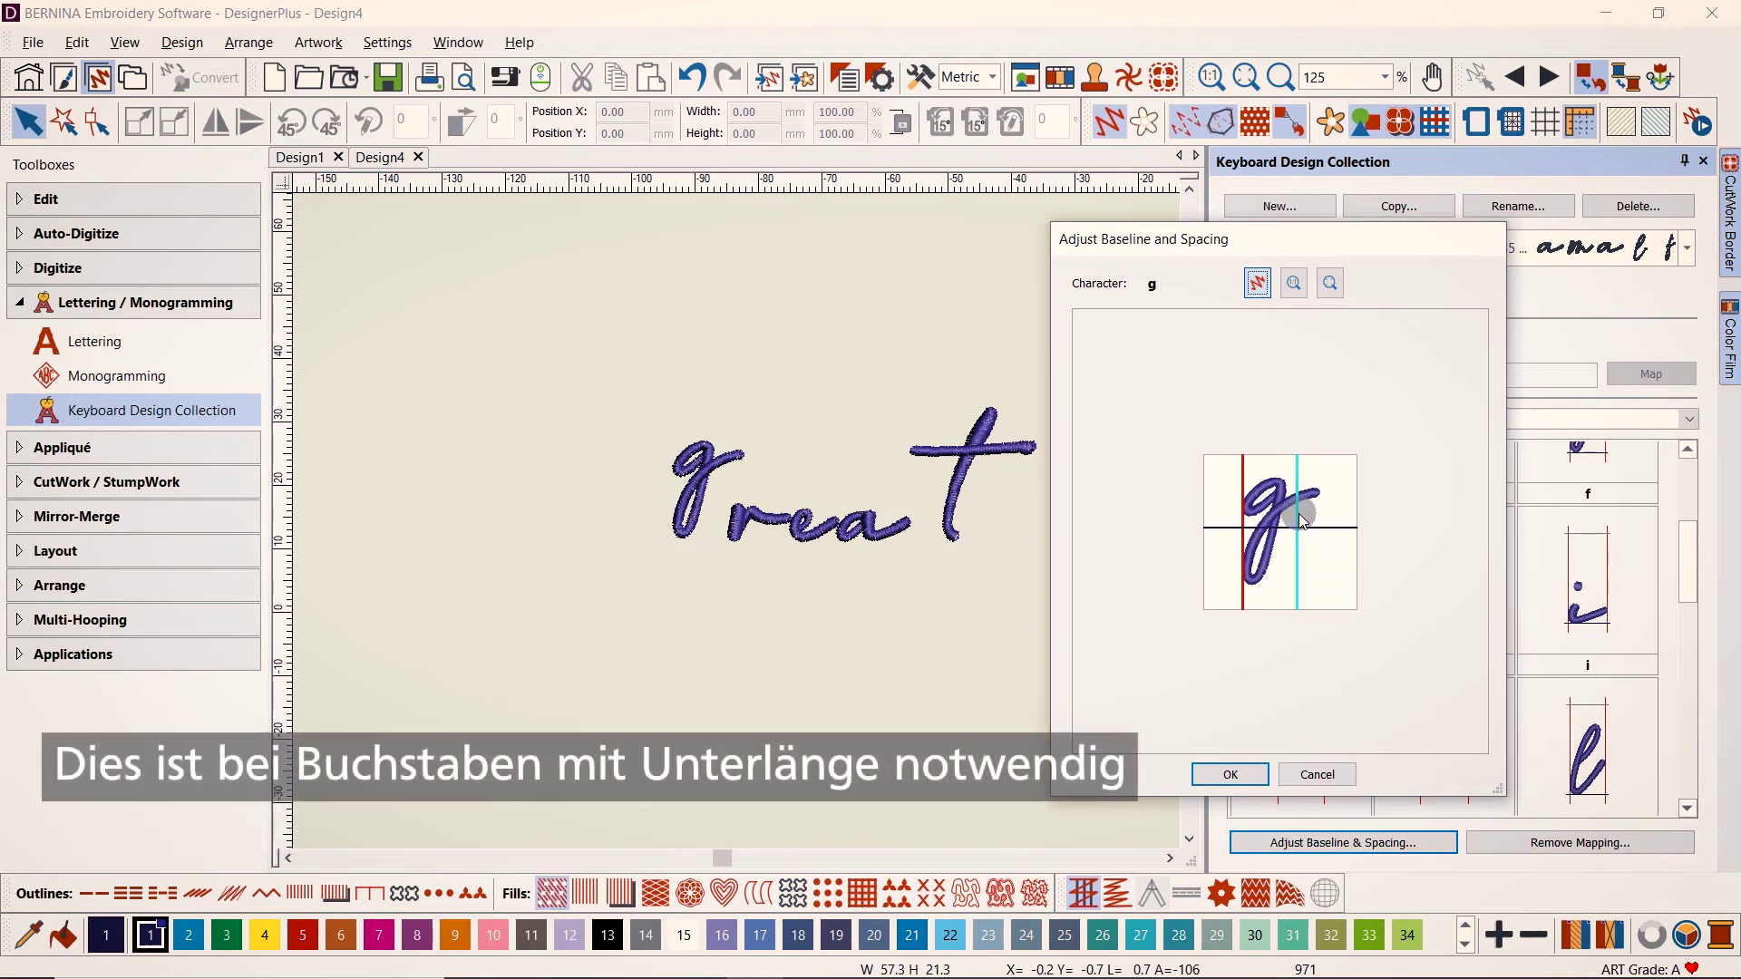
left_click(1231, 773)
Step: Tighten the side spacing of the character t by moving both vertical spacing lines inward over its crossbar
scroll(1428, 671, "down", 4)
left_click(1440, 500)
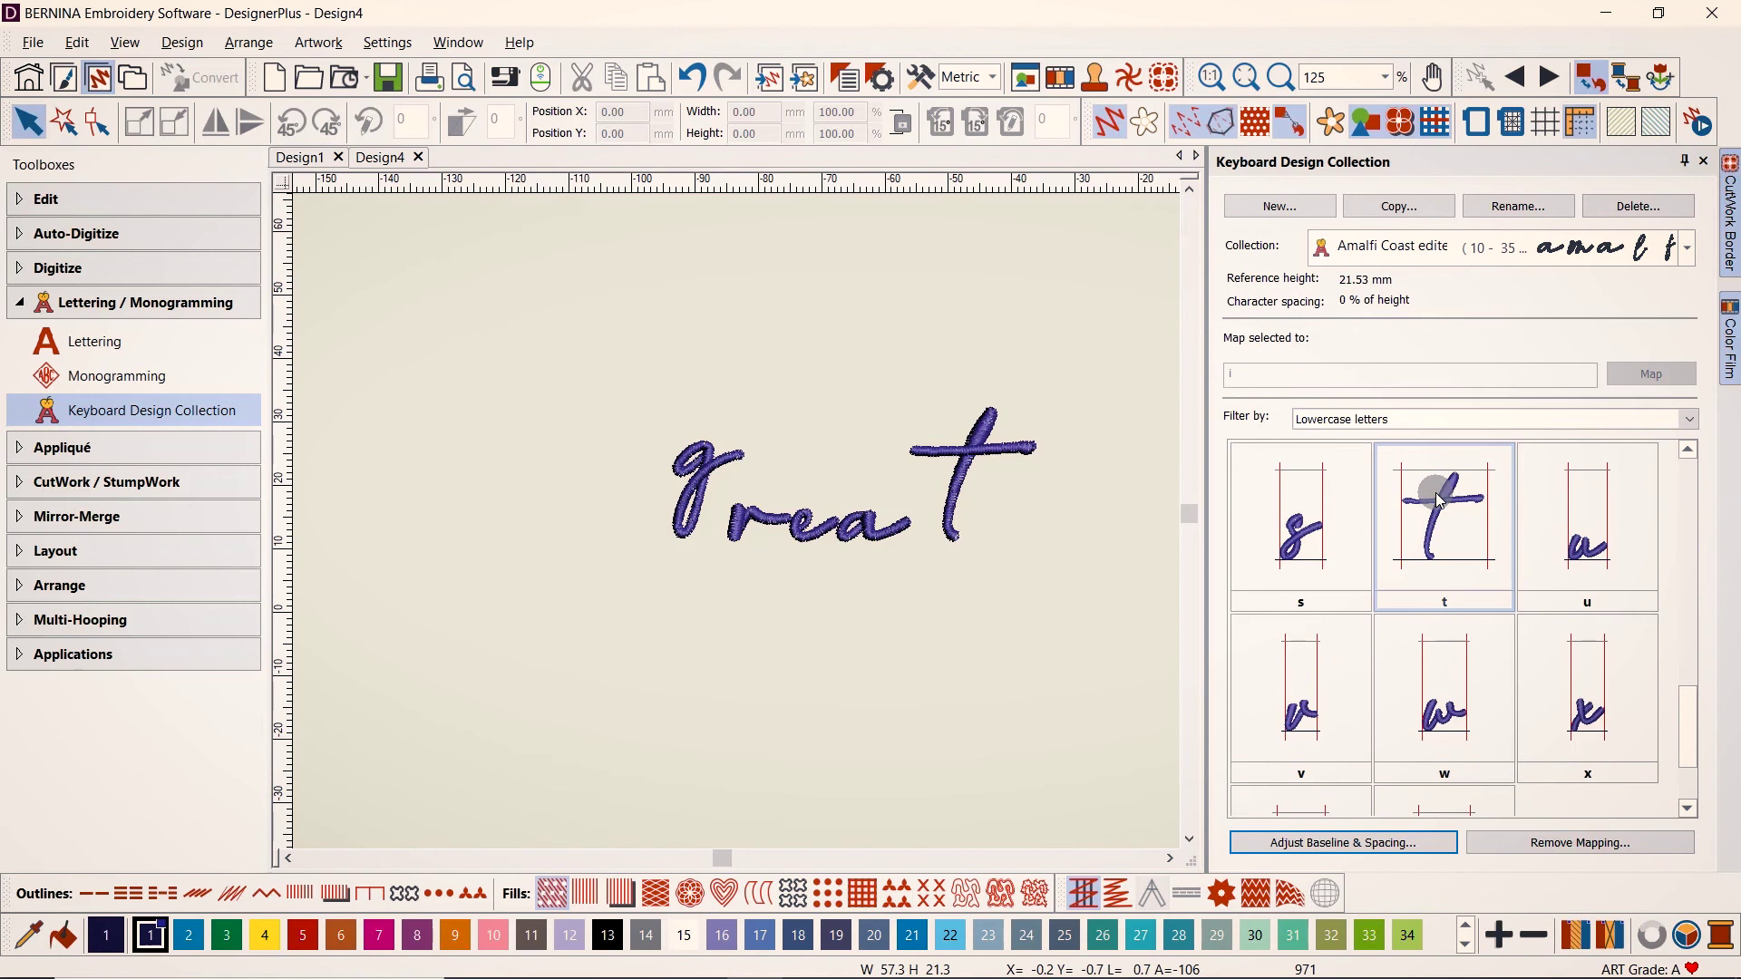
left_click(1331, 843)
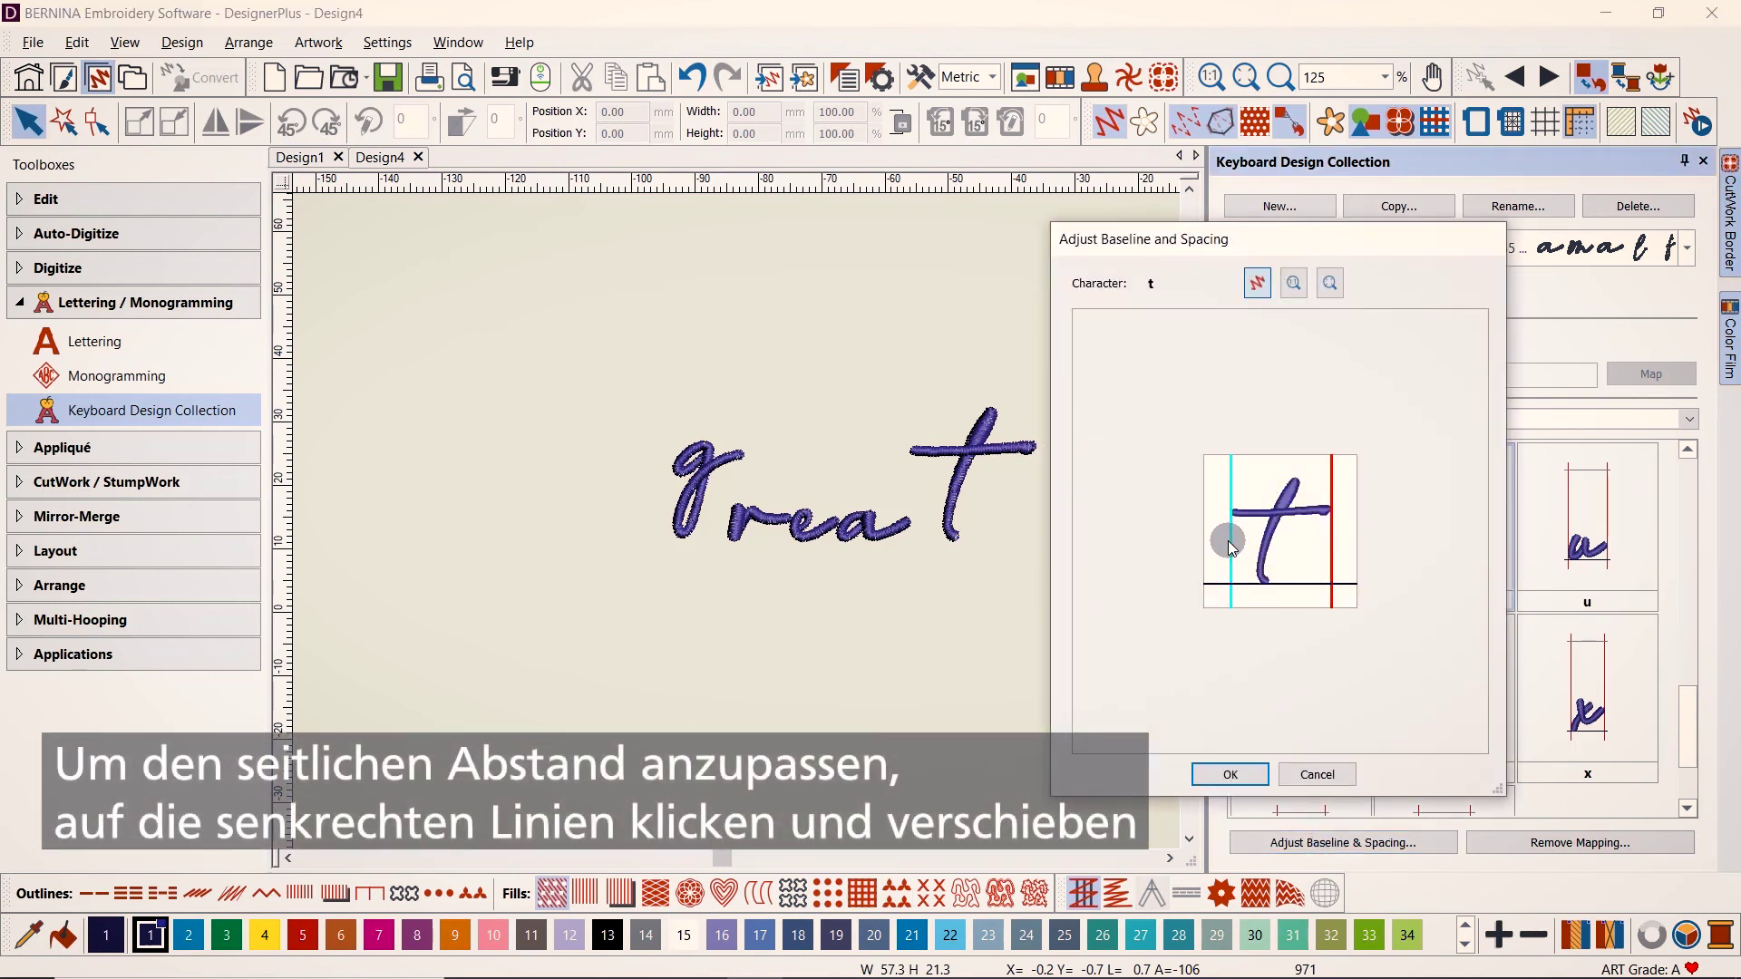
left_click_drag(1333, 551, 1314, 553)
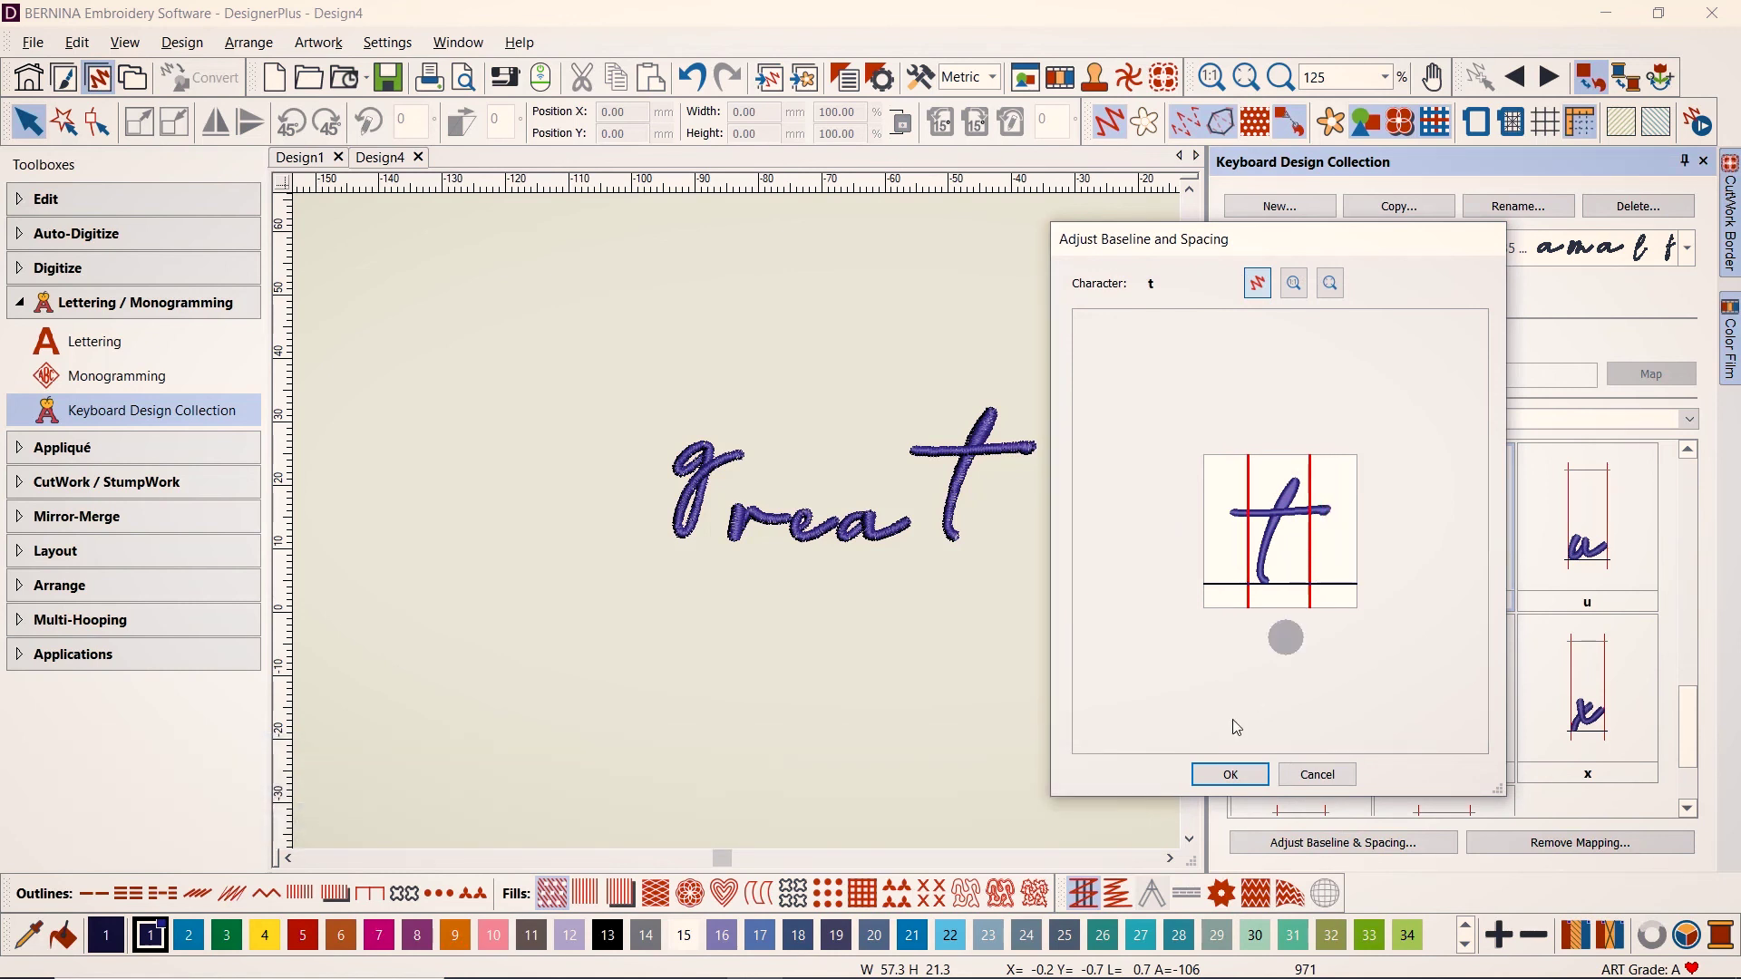
left_click(1230, 774)
Step: Add the lettering great below the existing word, using the adjusted collection characters
left_click(56, 342)
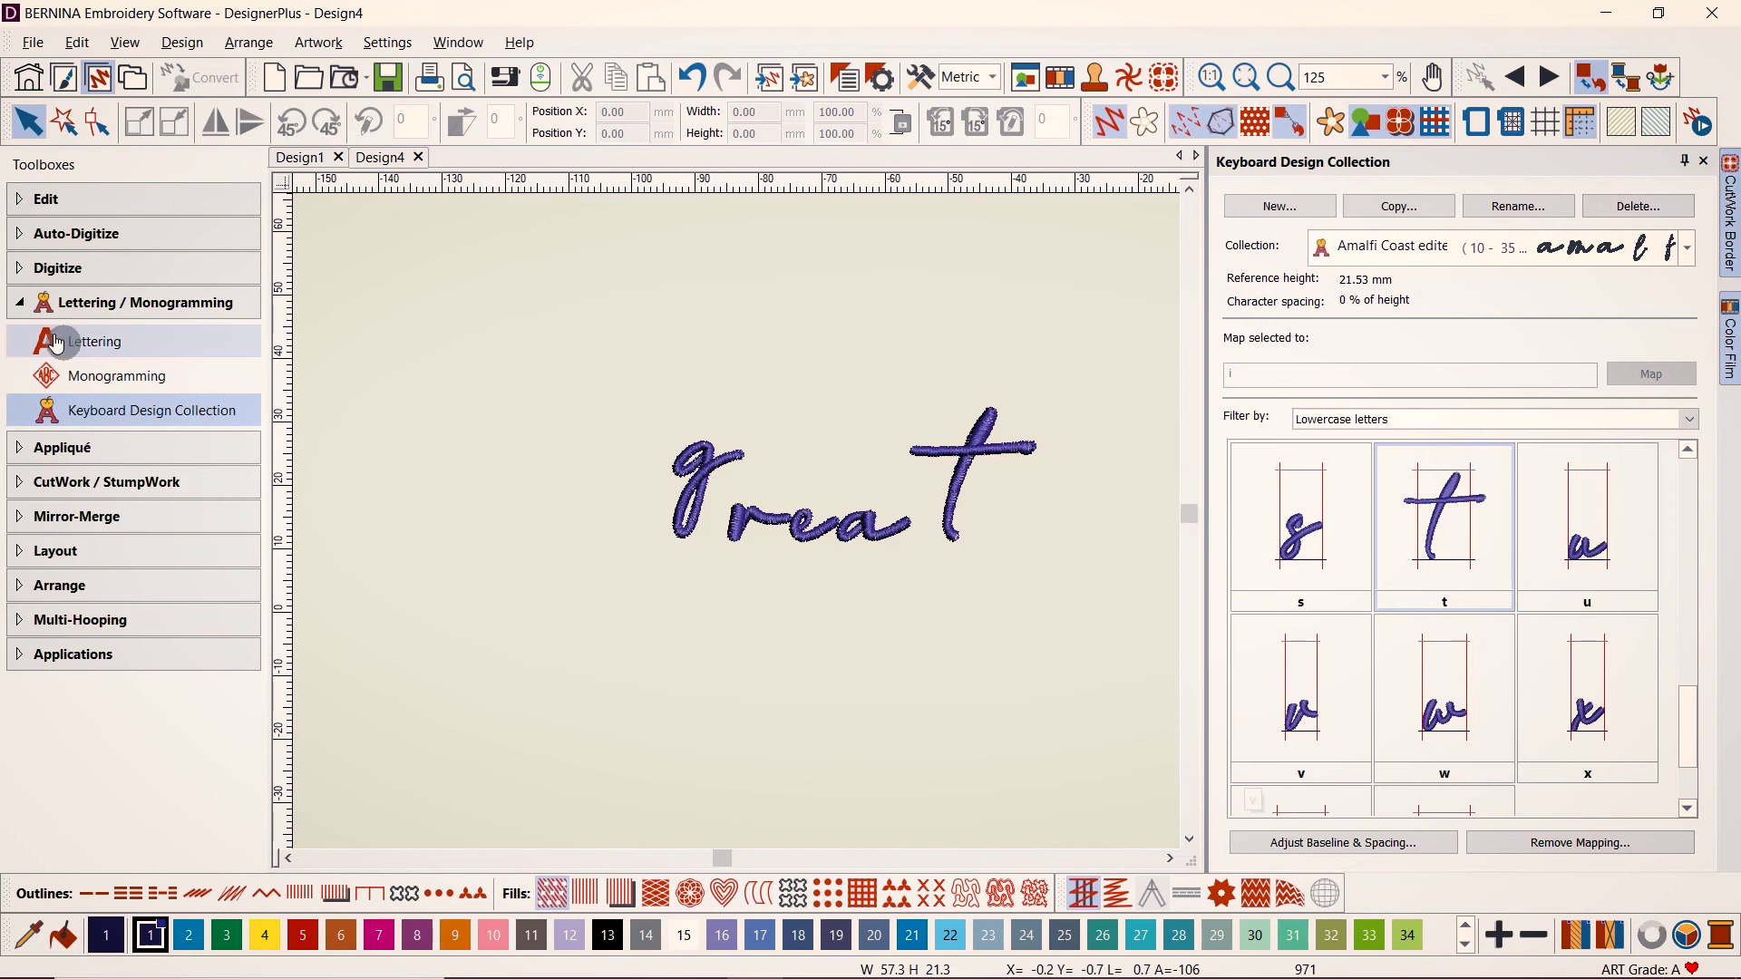
left_click(700, 709)
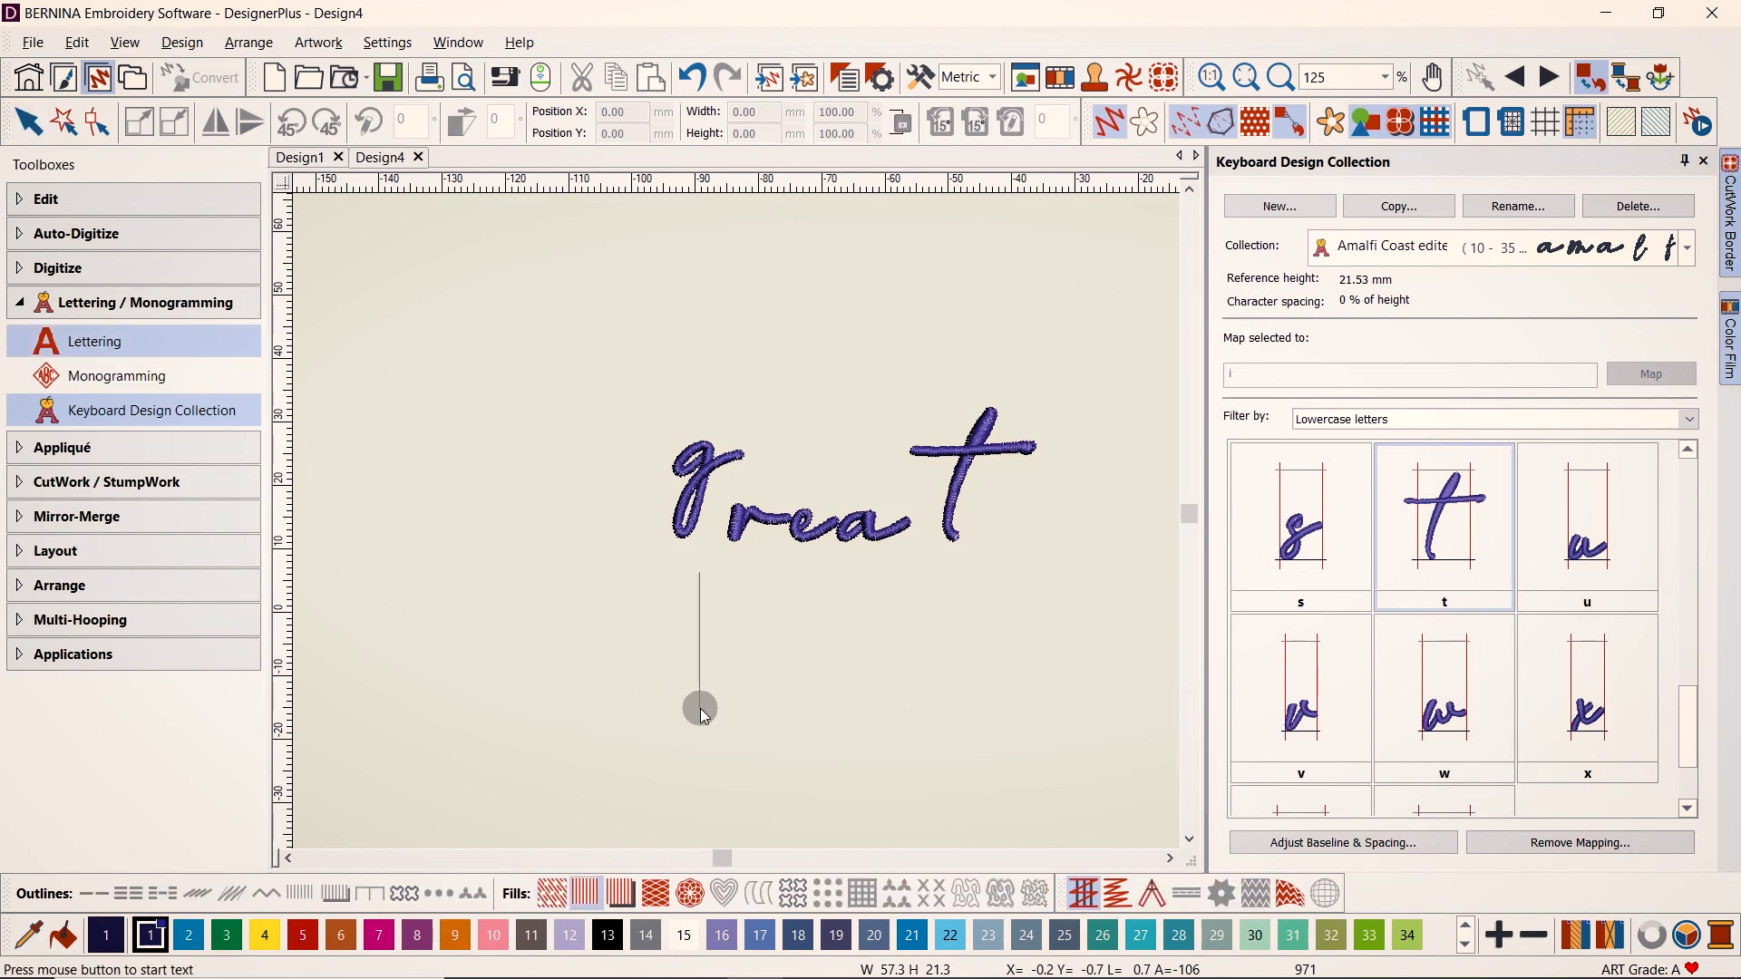
type("great")
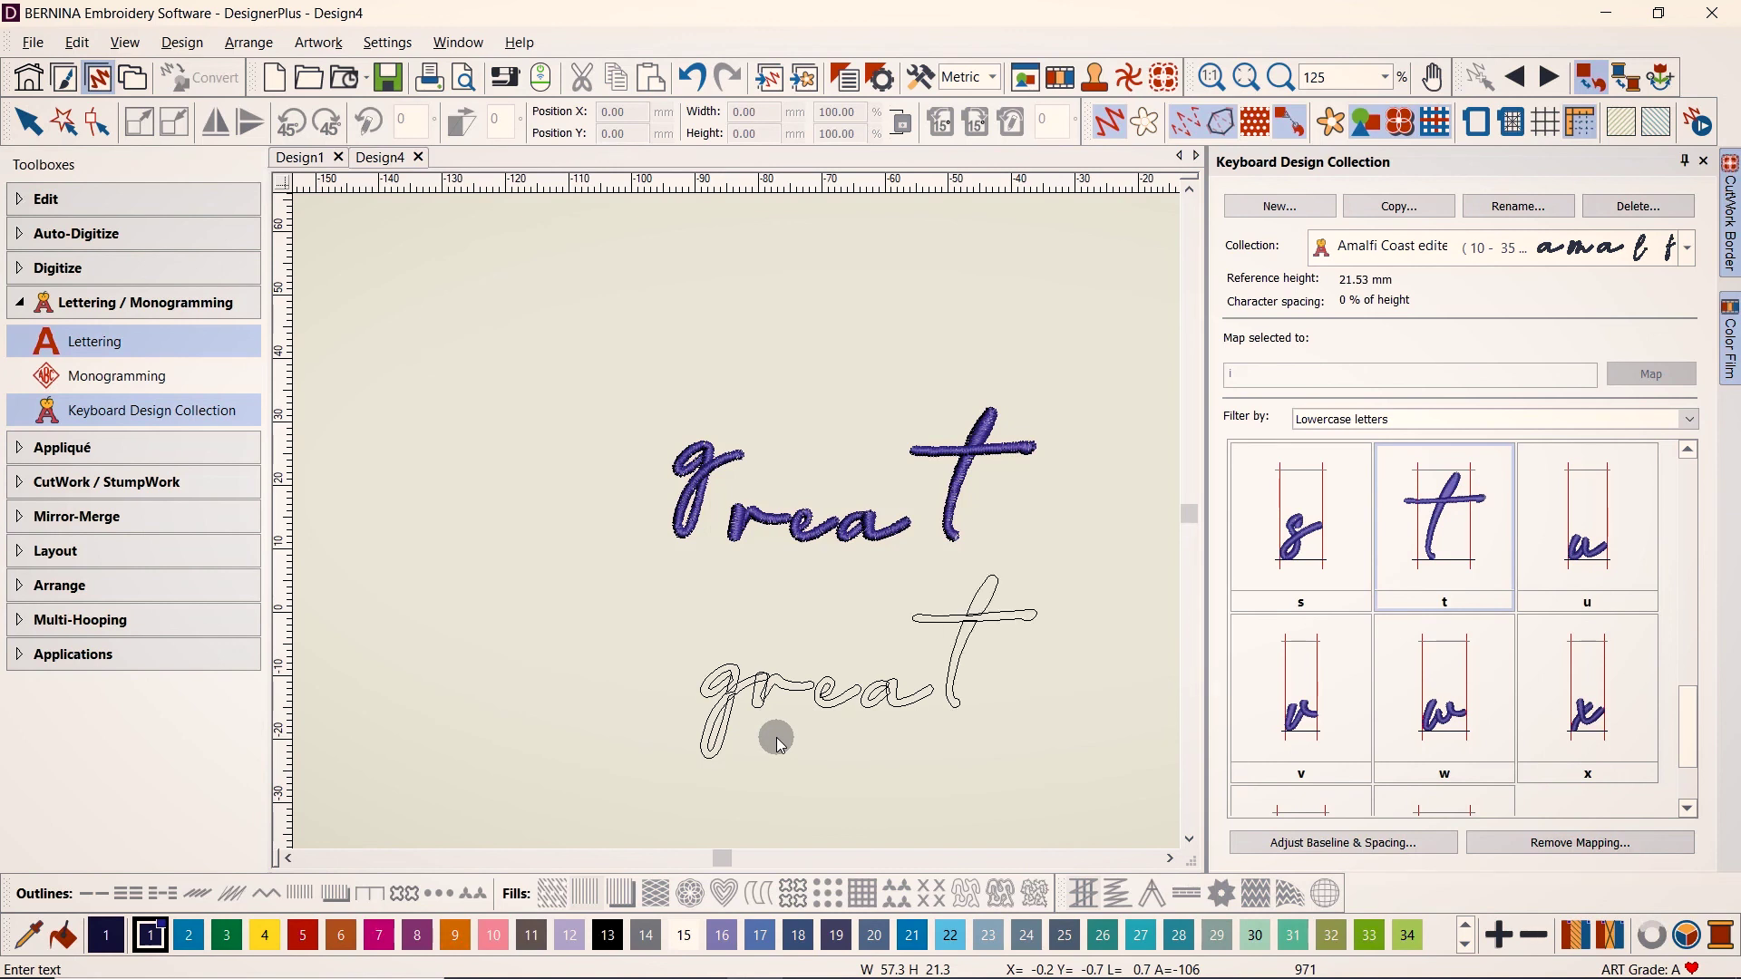
key("Return")
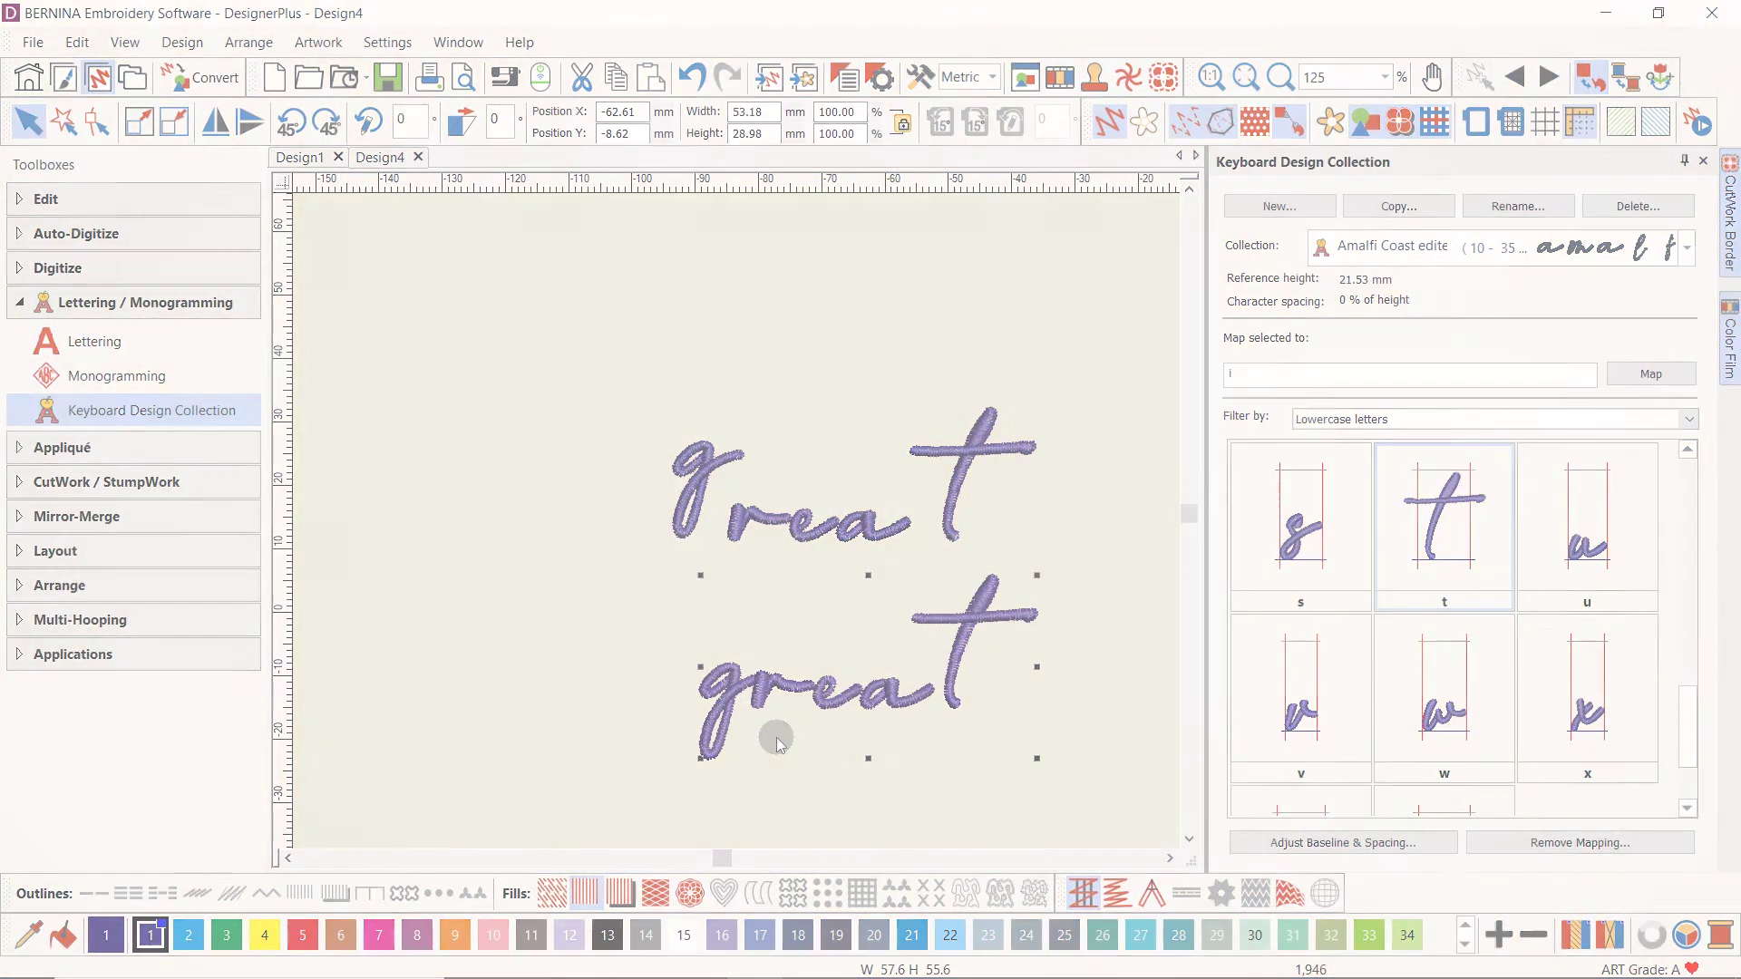